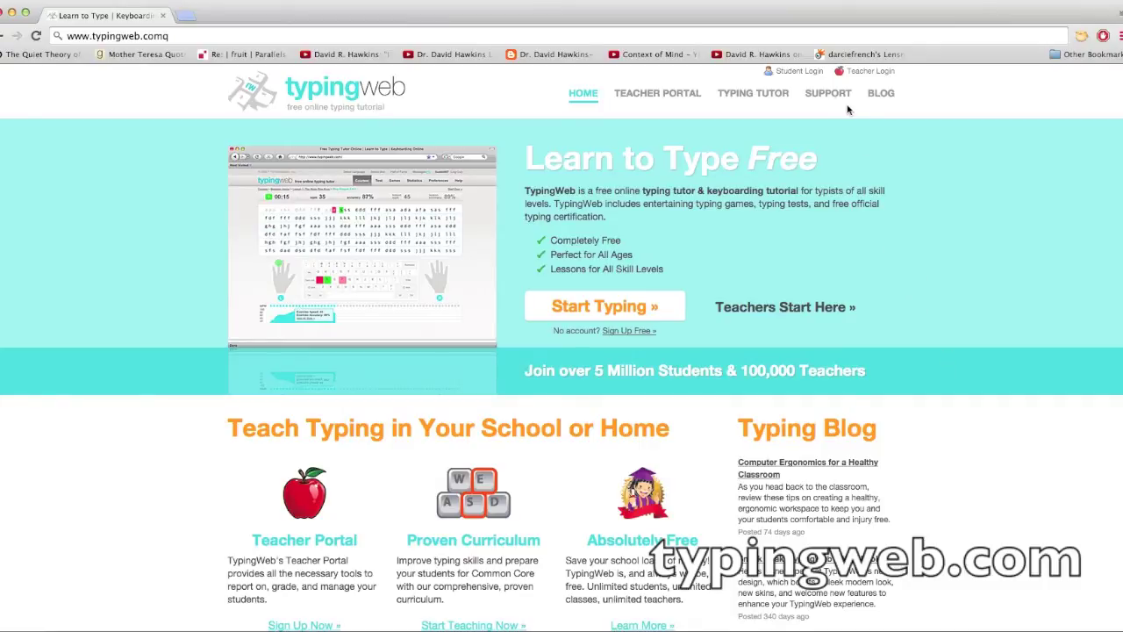
Step: Log in as a student with the account username and password, and dismiss the Chrome Web Store notice
left_click(801, 75)
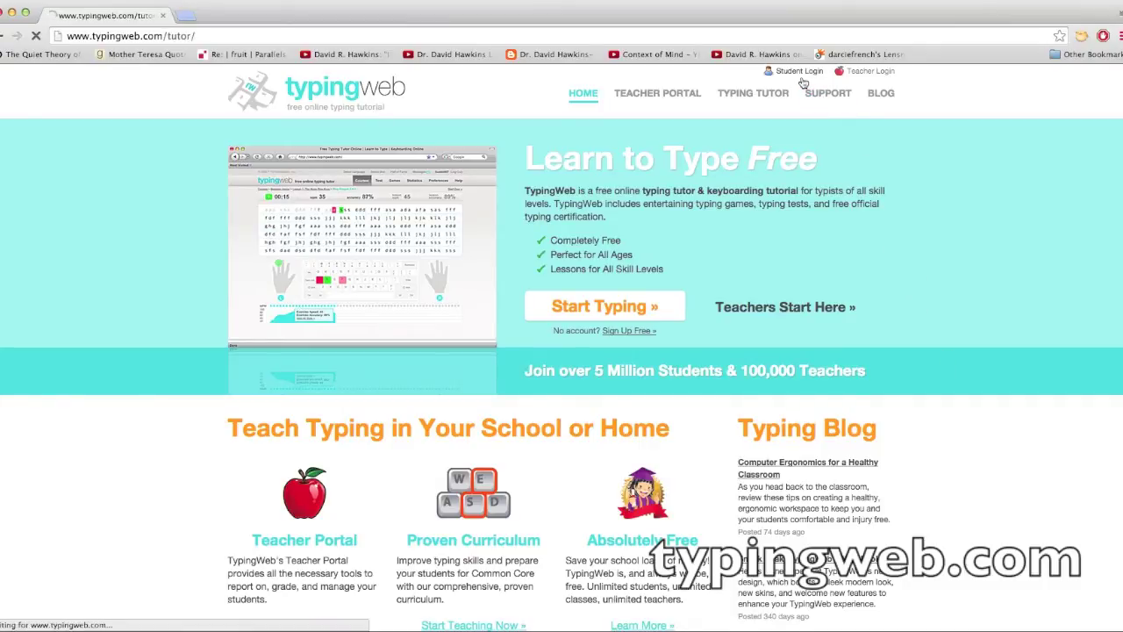
type("39clues")
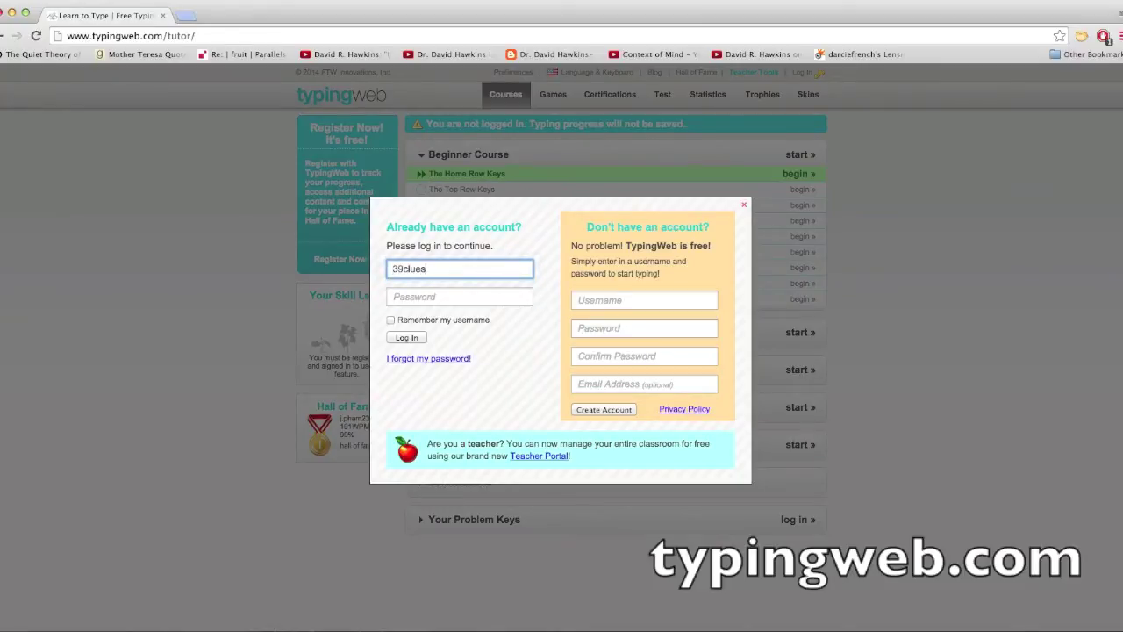
key("Tab")
type("***")
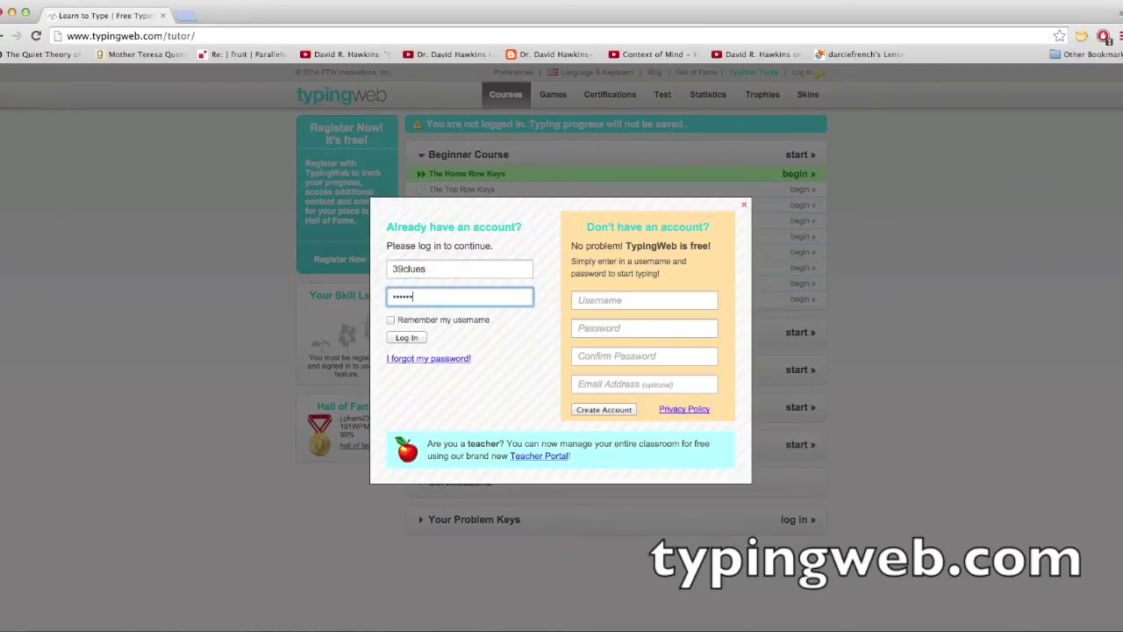
key("Return")
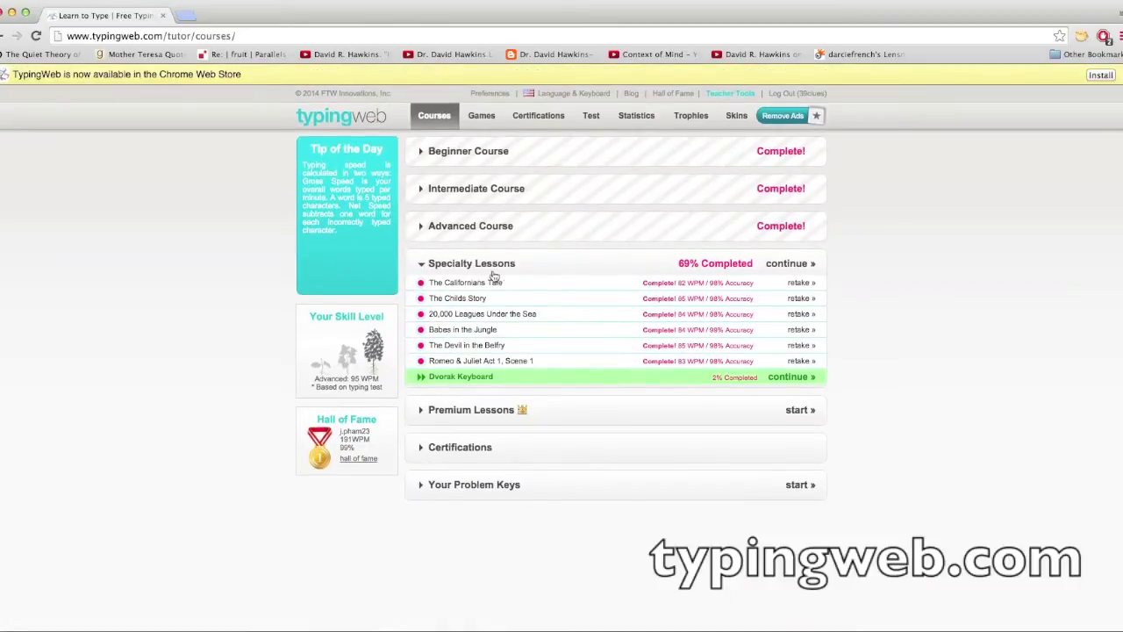
left_click(1118, 77)
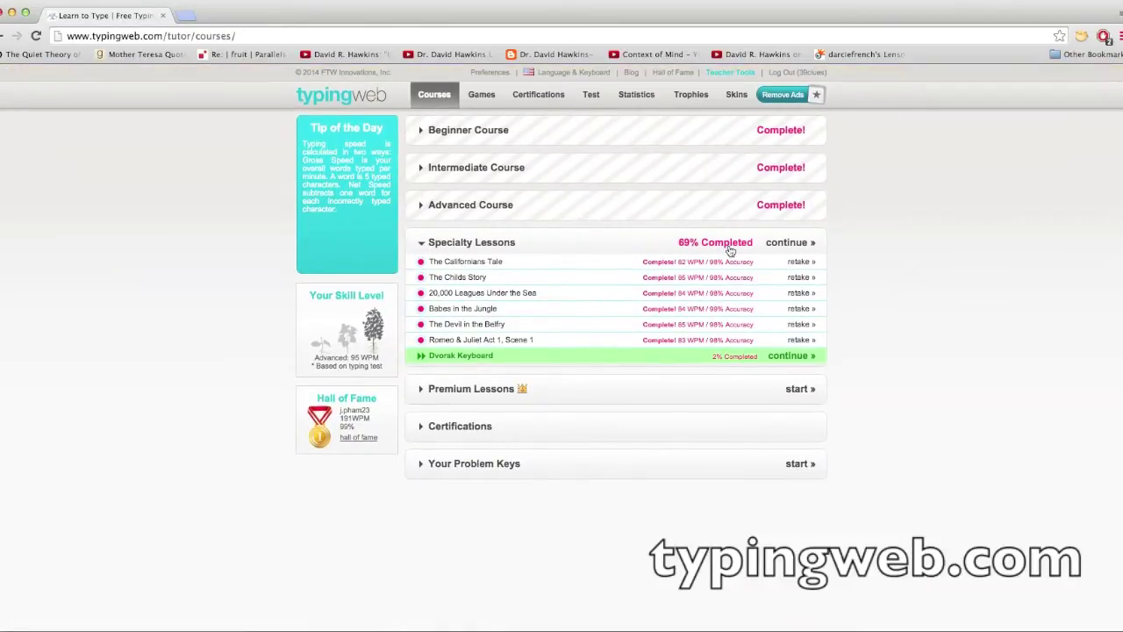
Step: Expand the Beginner Course and Intermediate Course and look through their lesson lists
left_click(441, 132)
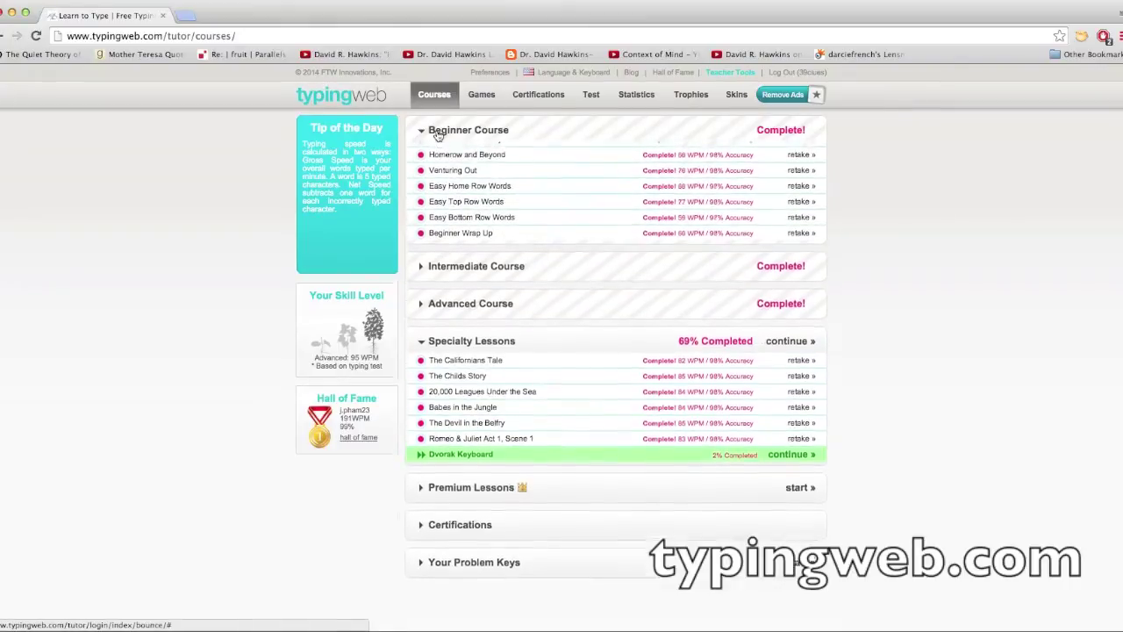
left_click(518, 311)
scroll(535, 360, "down", 2)
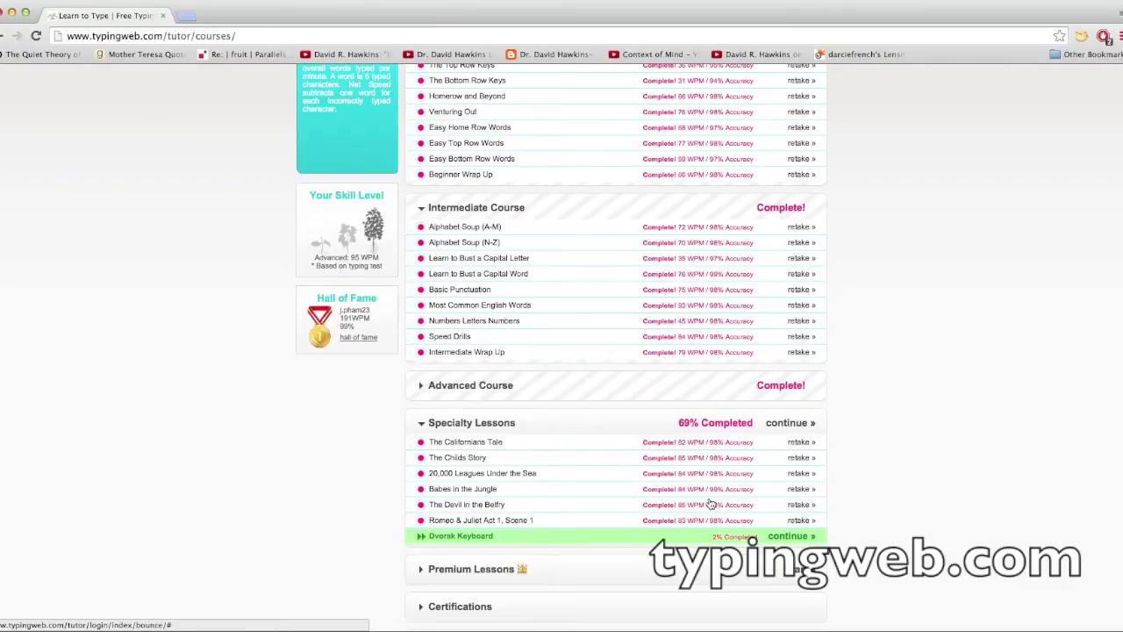
scroll(700, 504, "up", 2)
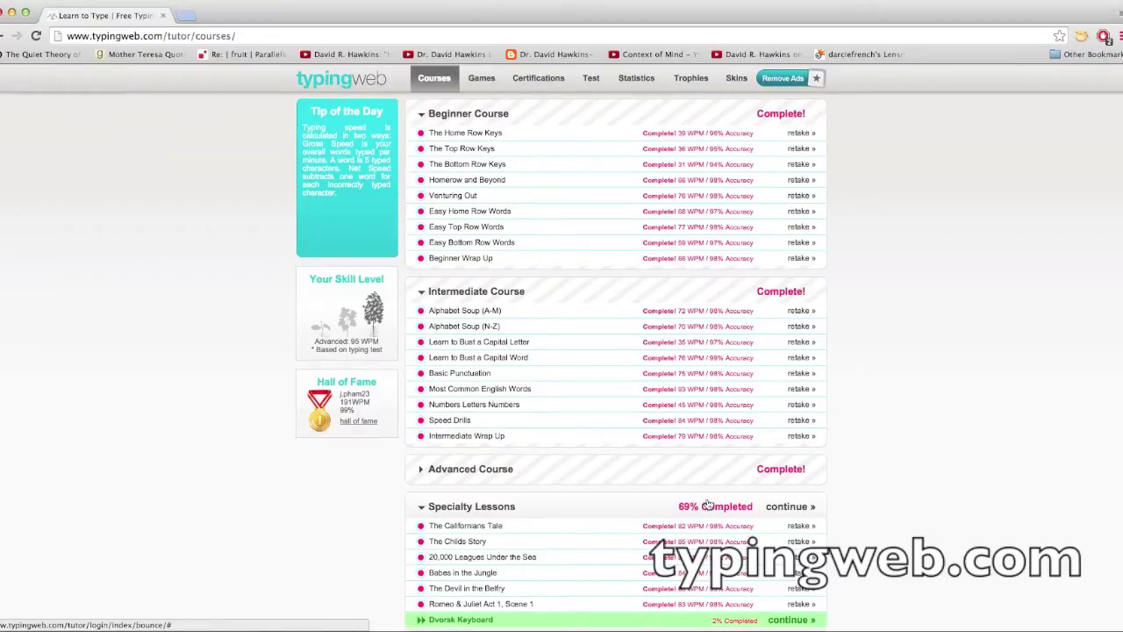
scroll(706, 504, "down", 2)
scroll(706, 503, "up", 3)
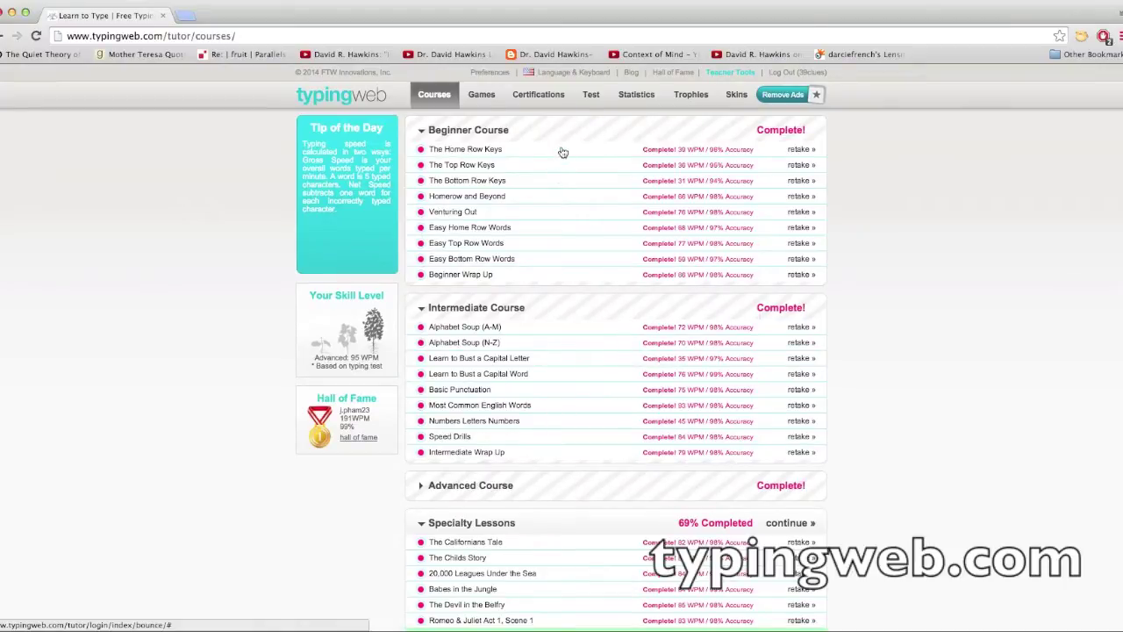
Step: Restart The Home Row Keys lesson in the Beginner Course and begin its first exercise
left_click(492, 154)
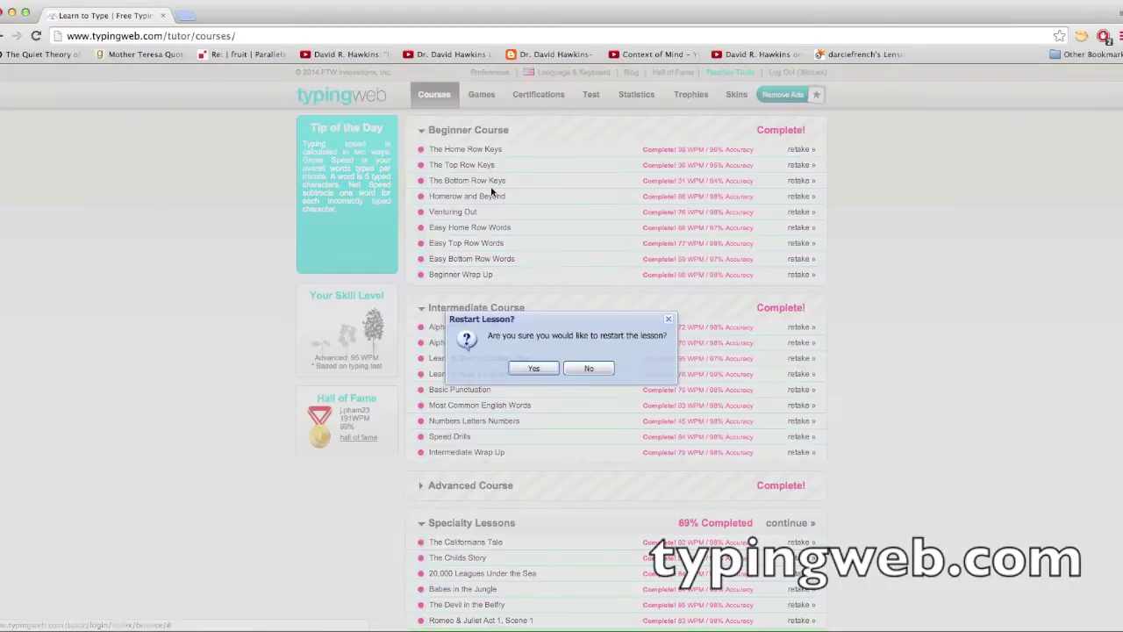
left_click(534, 370)
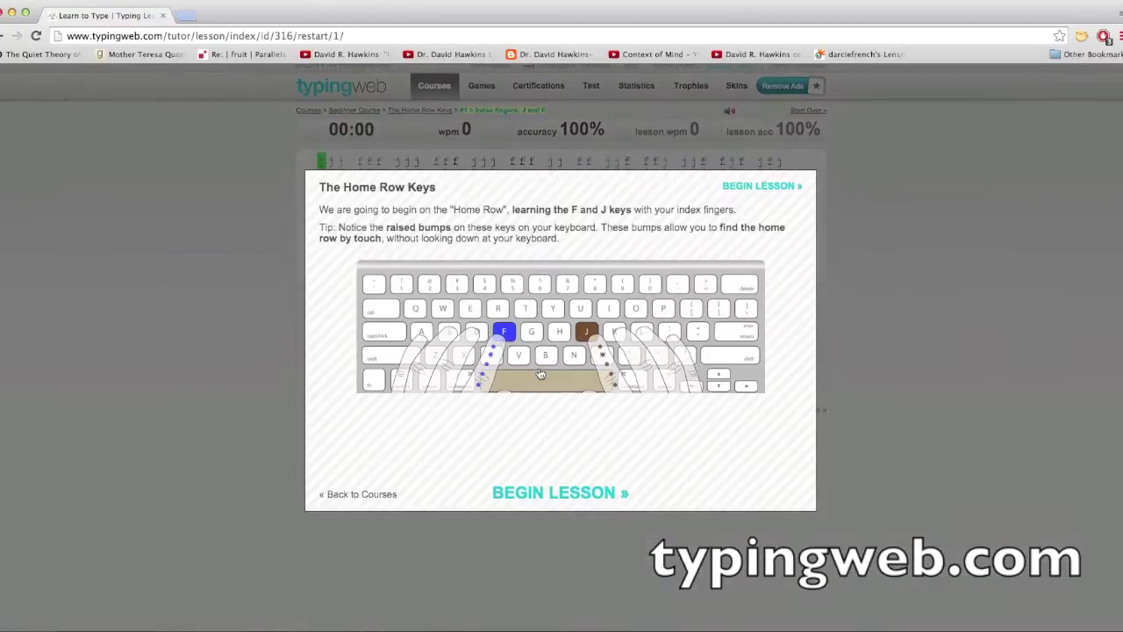
key("Return")
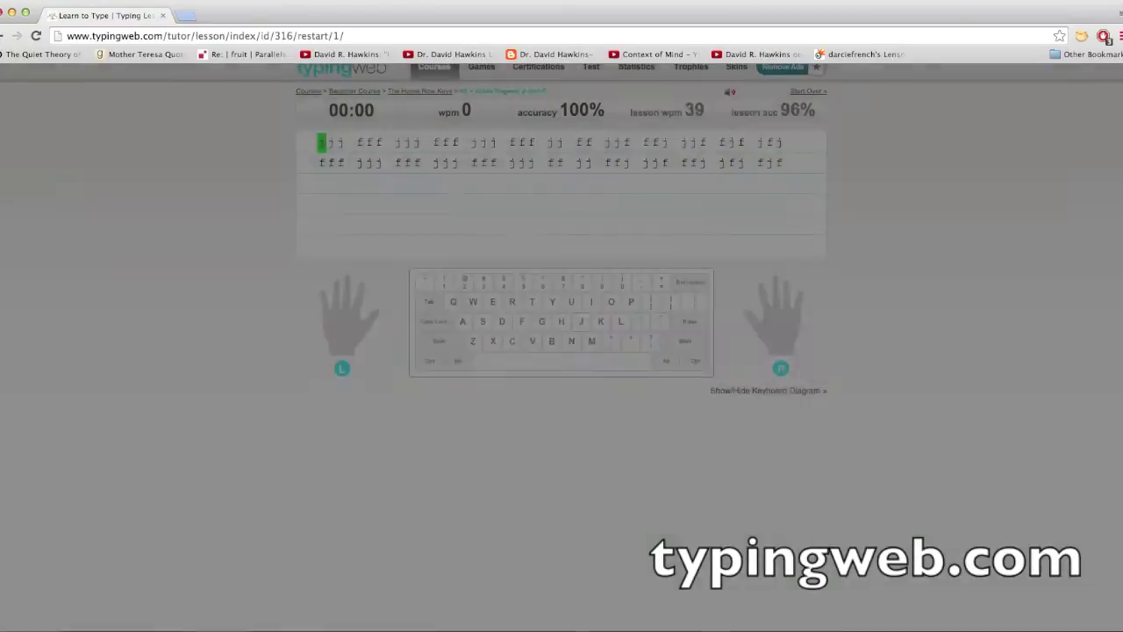
Step: Complete the J and F index-finger exercise by entering both lines of letters as shown, and save the result
type("jjj fff jjj fff jjj ")
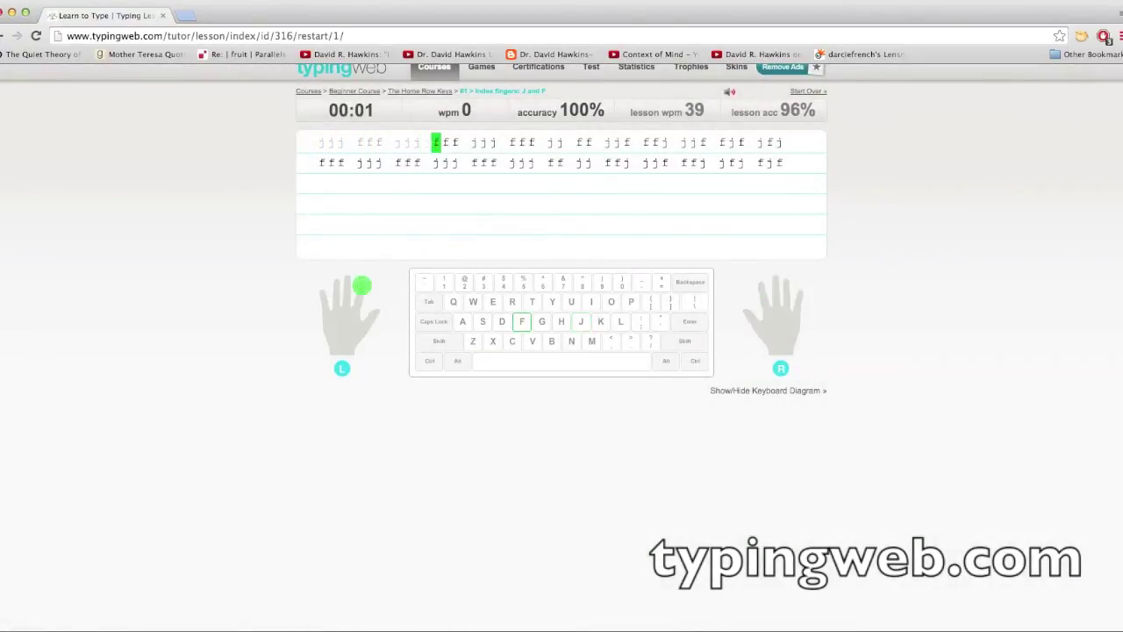
type("fff jj ff jjf")
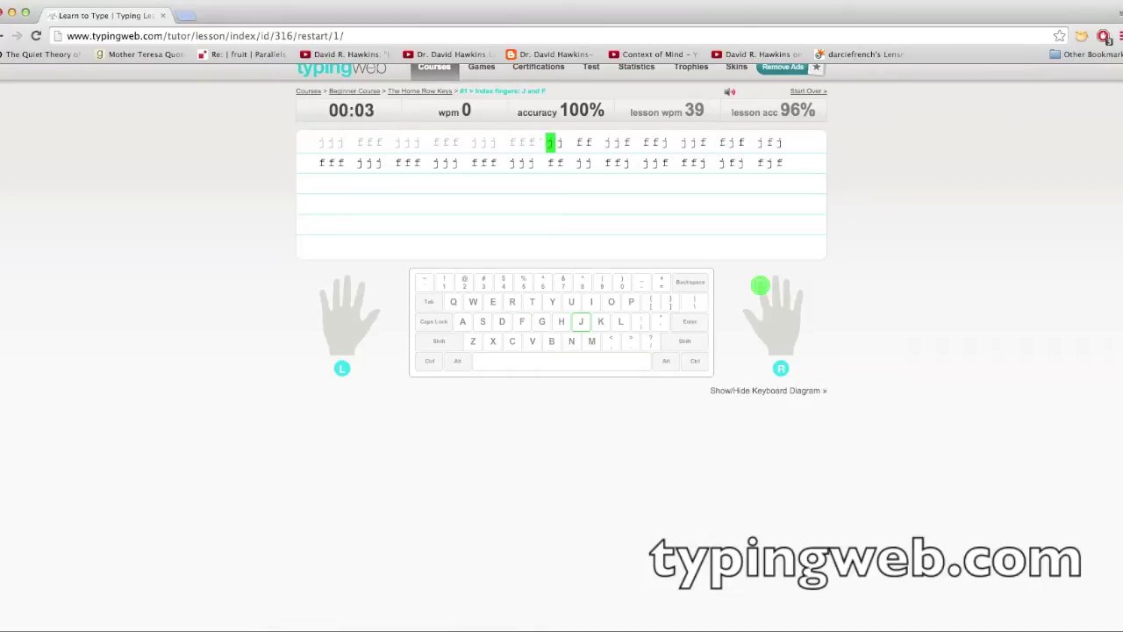
type(" ffj jjf ")
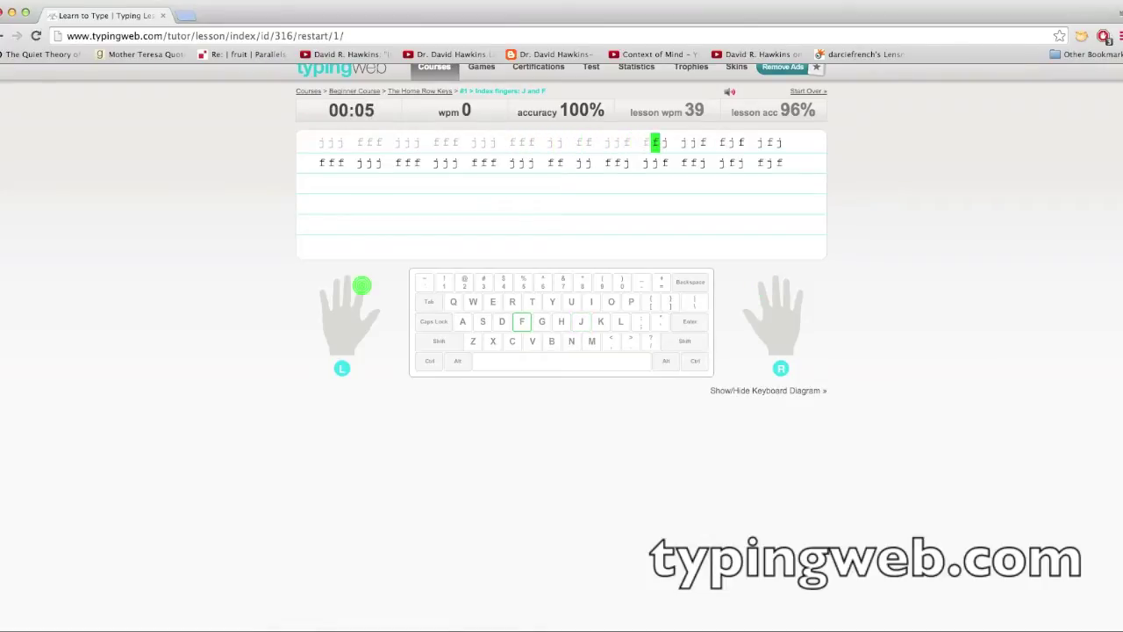
type("fjf")
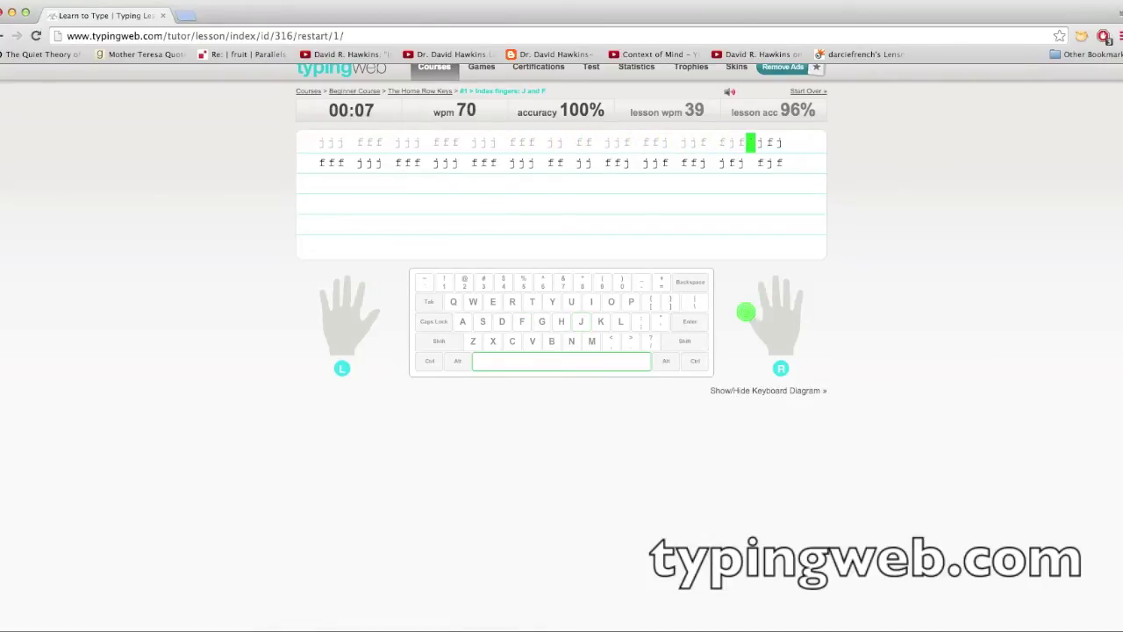
type(" jfj fff jjj fff jjj")
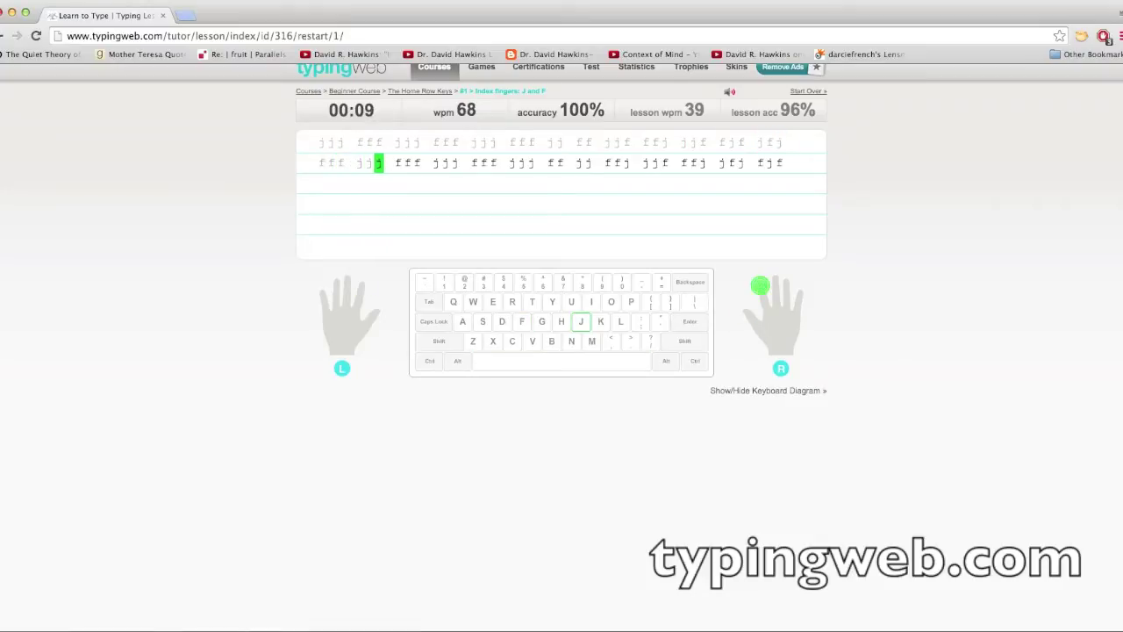
type(" fff jjj ff ")
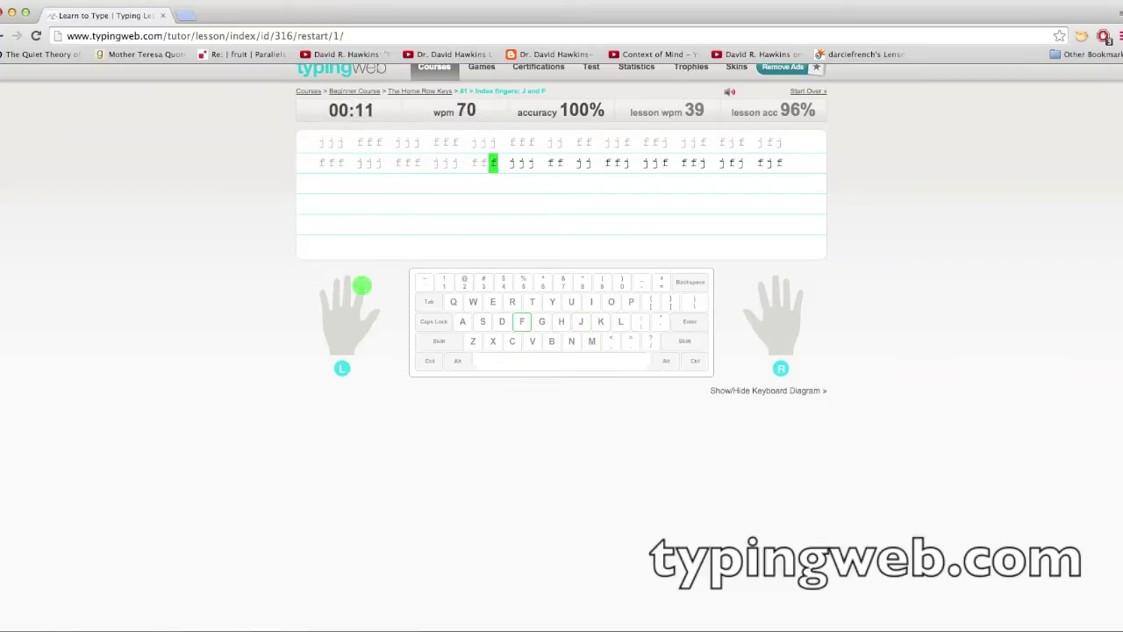
type("jj ffj jjf ffj jfj ")
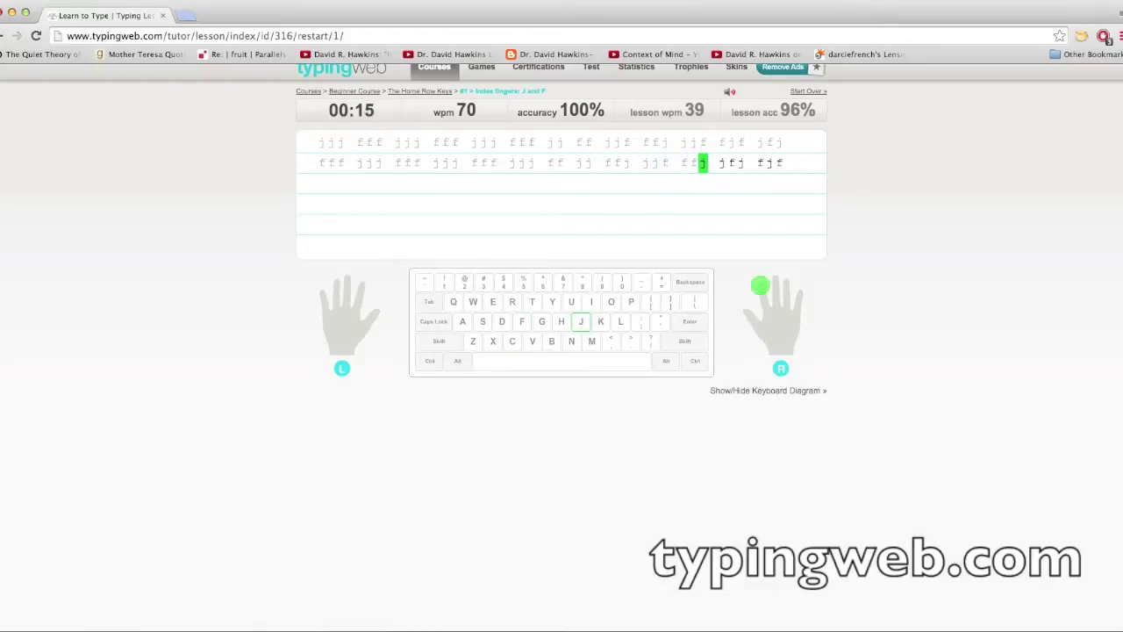
type("fjf")
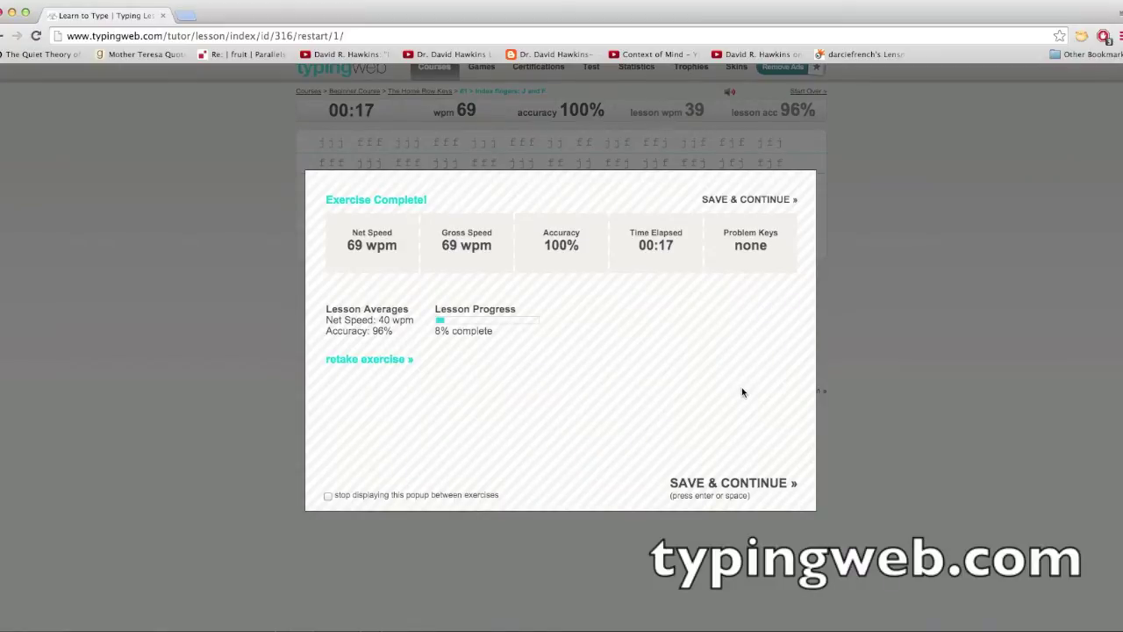
key("Return")
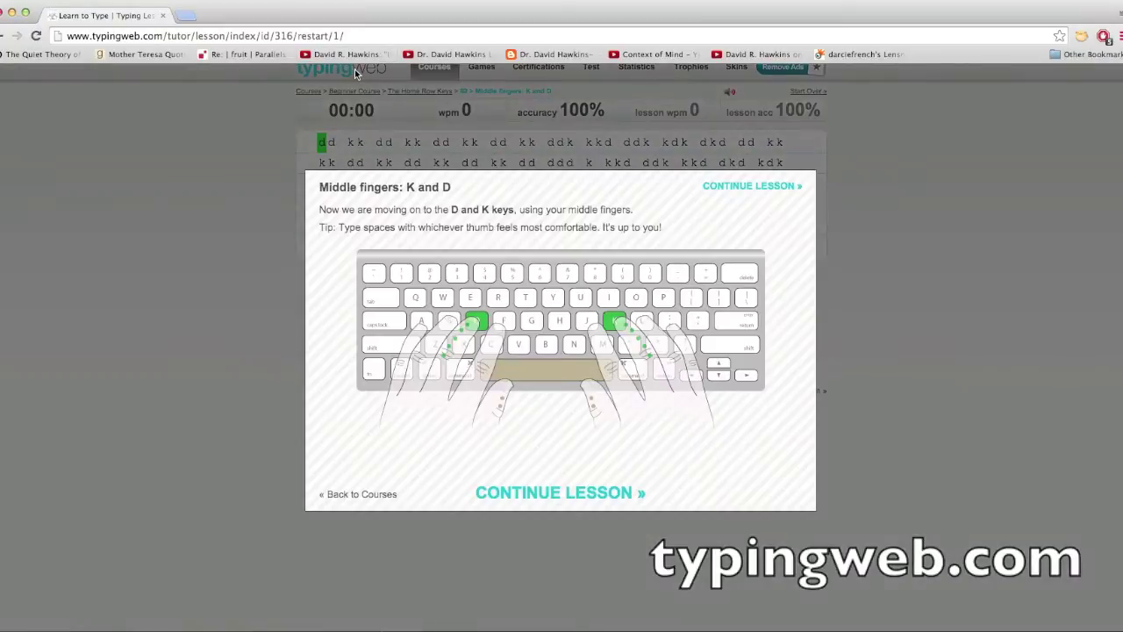
Step: View the K and D middle-finger exercise of The Home Row Keys and return to the course list
left_click(777, 187)
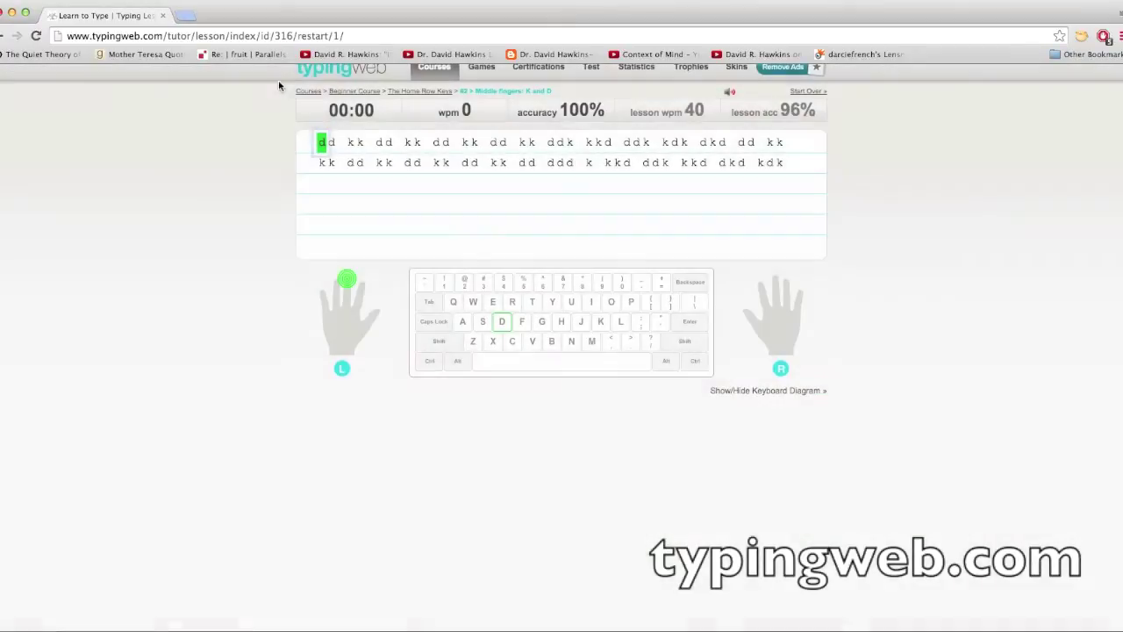
left_click(360, 109)
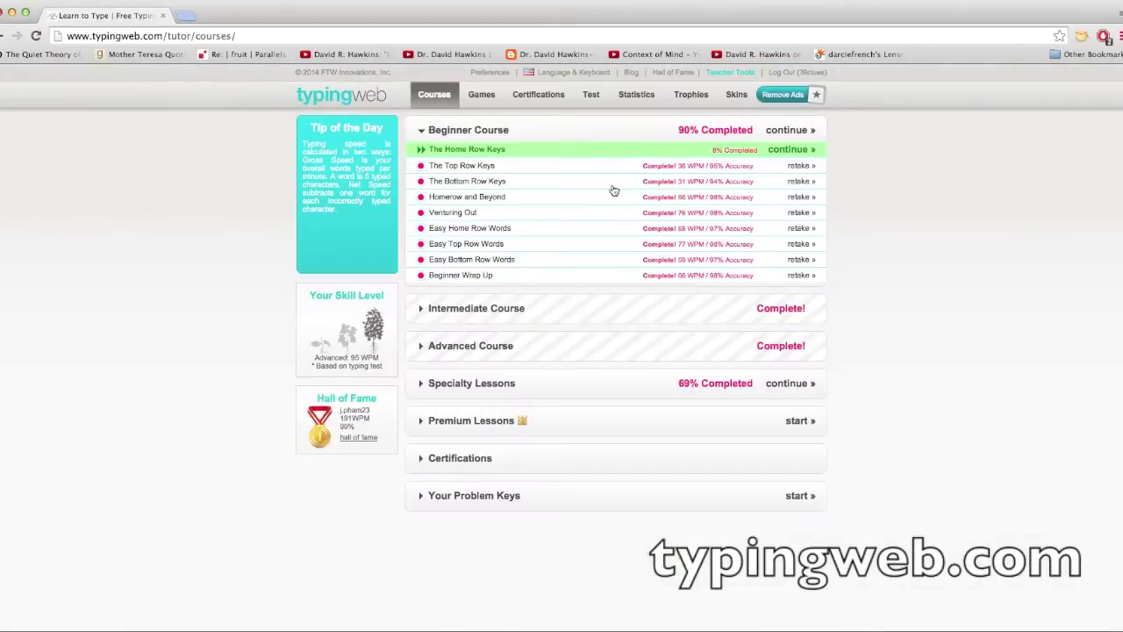
left_click(633, 154)
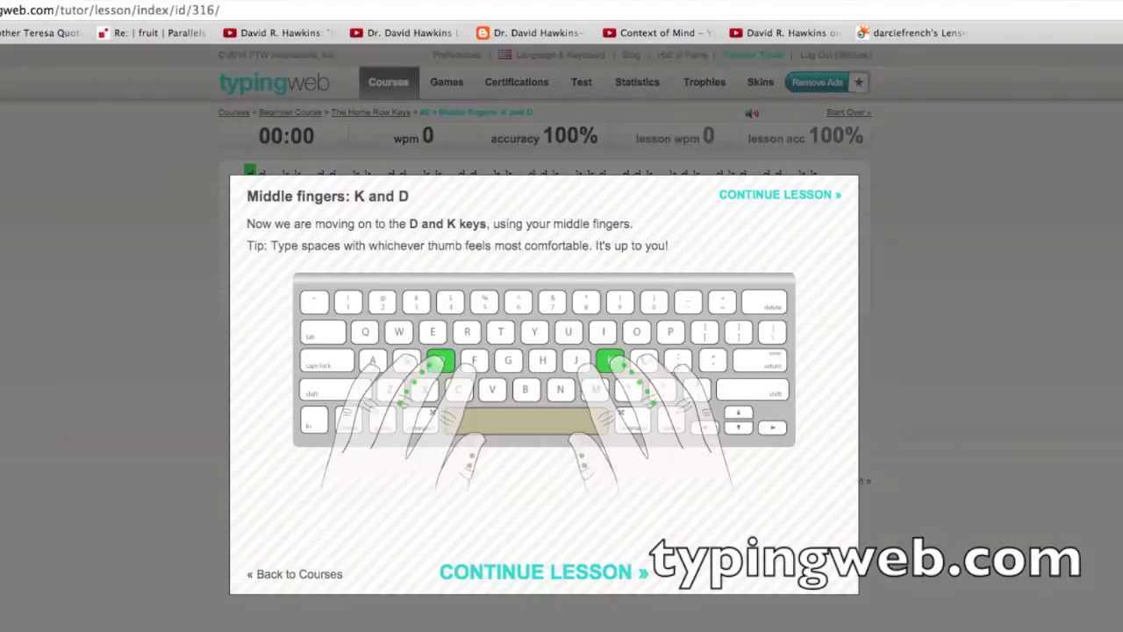
key("super+bracketleft")
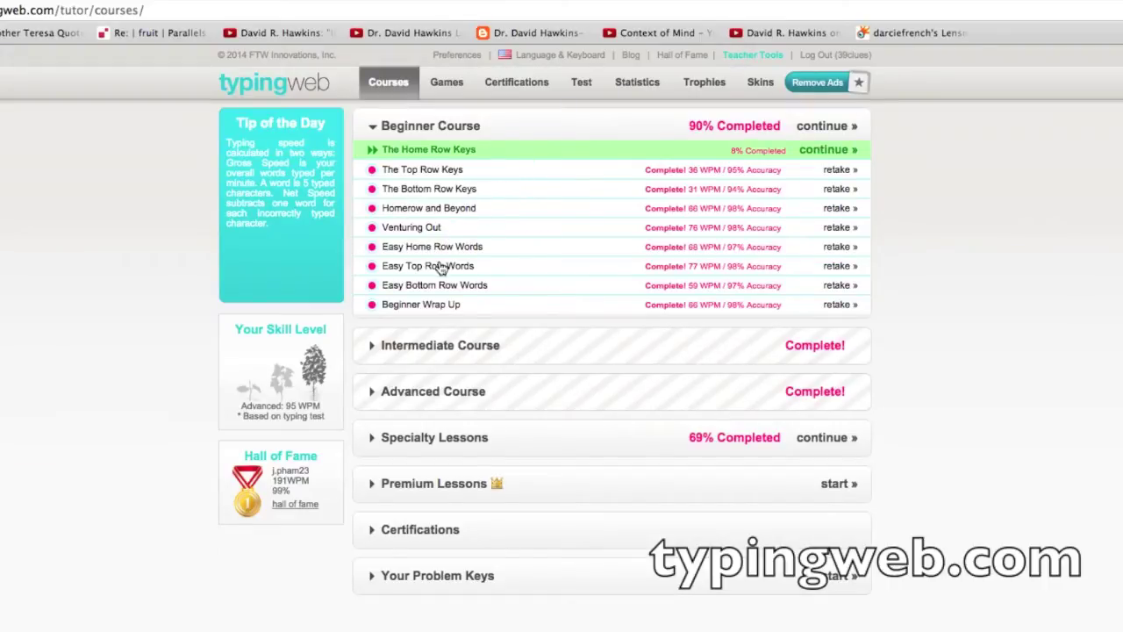
Step: Expand the Intermediate Course, restart the Alphabet Soup (N-Z) lesson and begin its first exercise
left_click(472, 346)
scroll(465, 353, "down", 1)
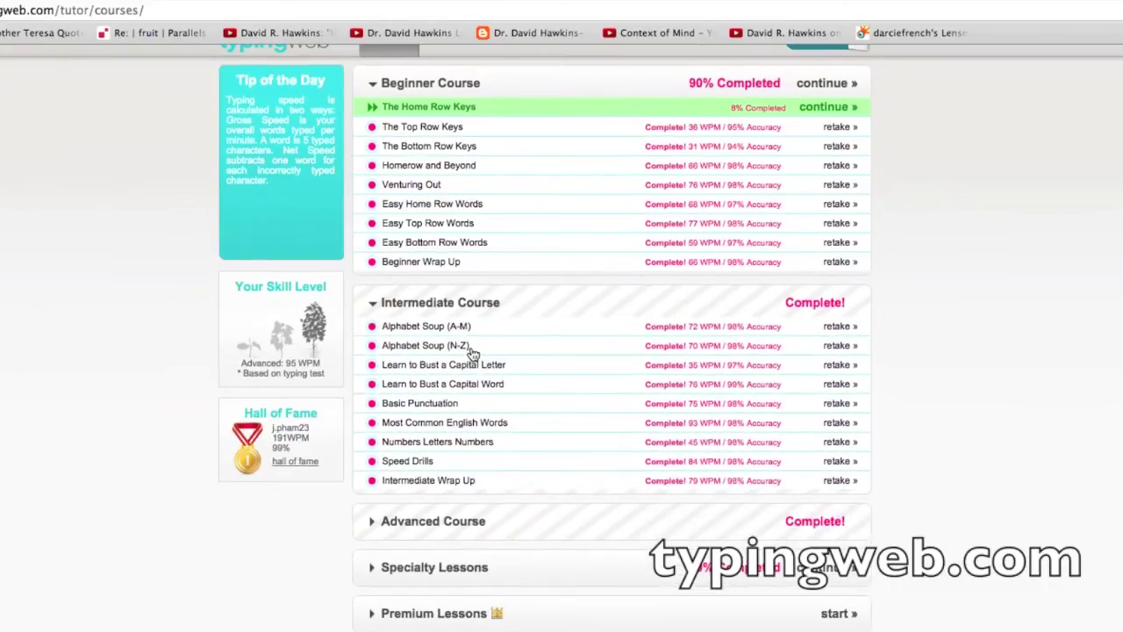
left_click(448, 350)
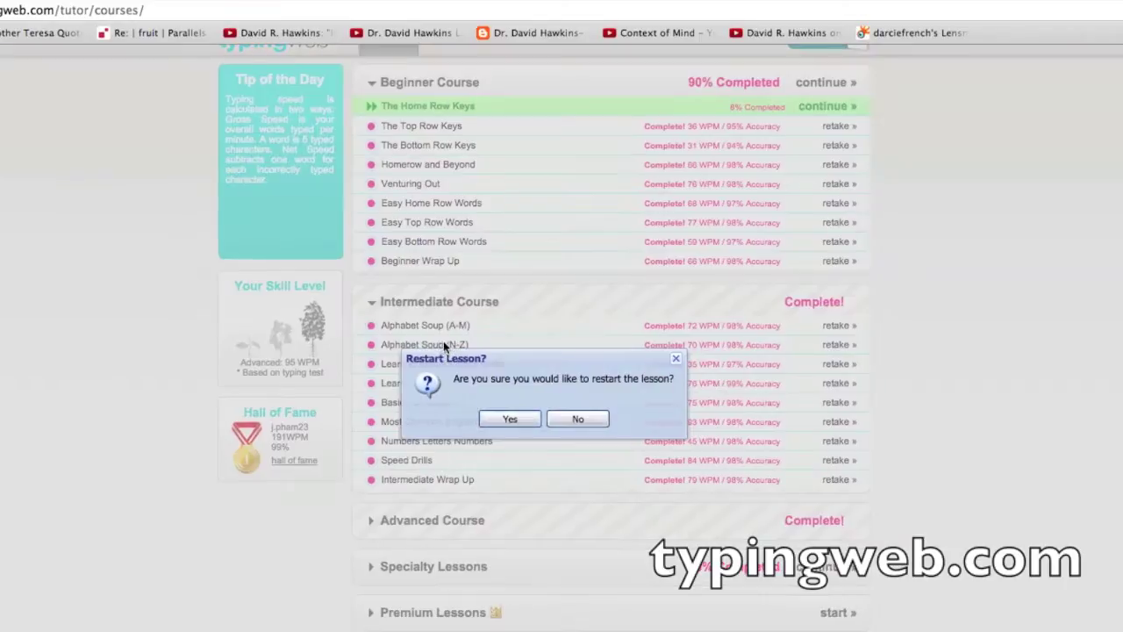
left_click(508, 420)
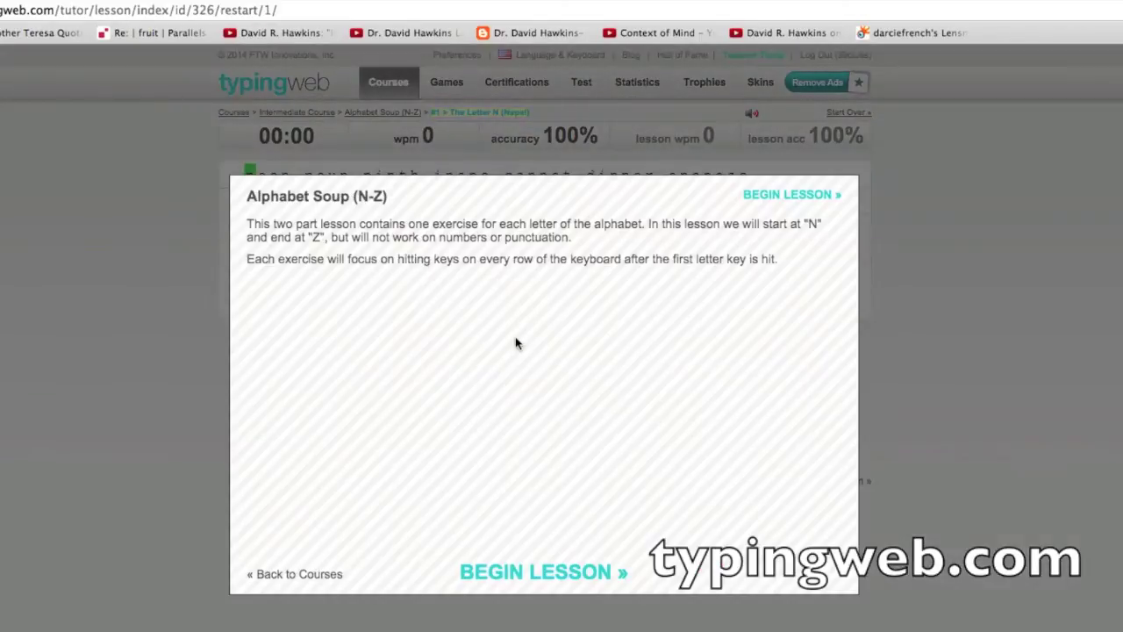
key("Return")
Step: Complete The Letter N exercise by entering all five lines of words from "noon" to "nursery." as shown, and save the result
type("noo")
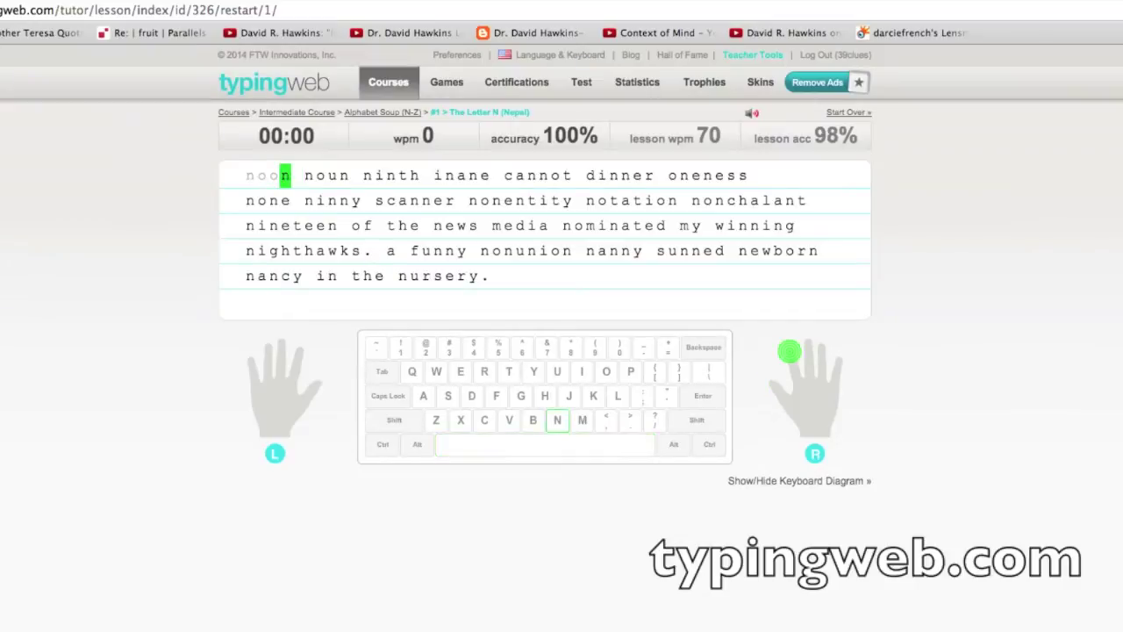
type("n noun ninth ")
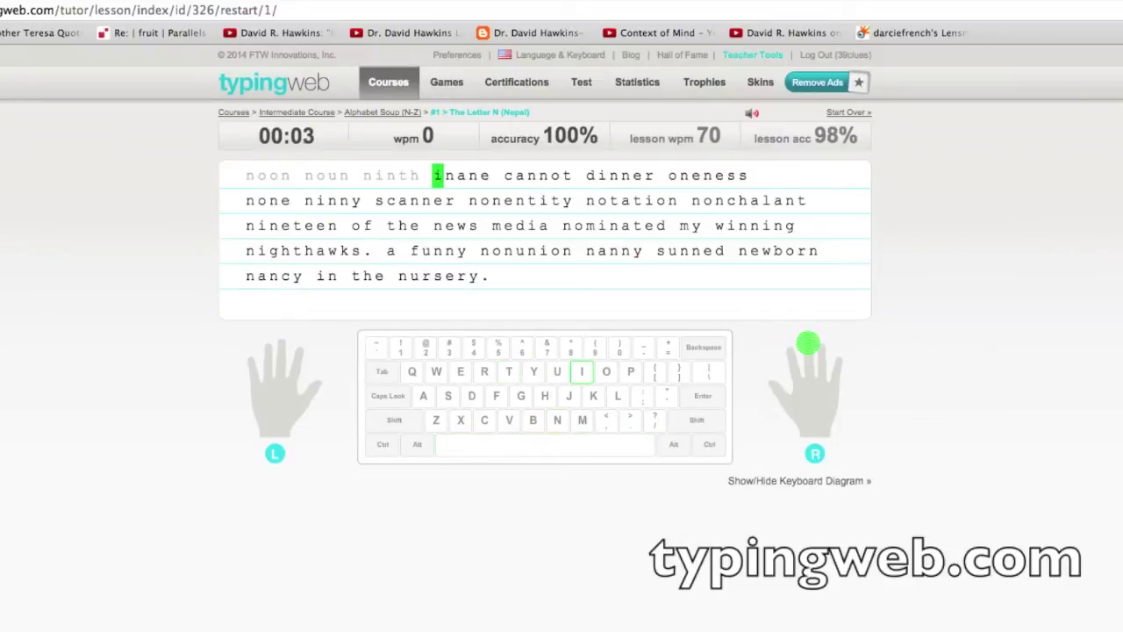
type("inane cannot dinne")
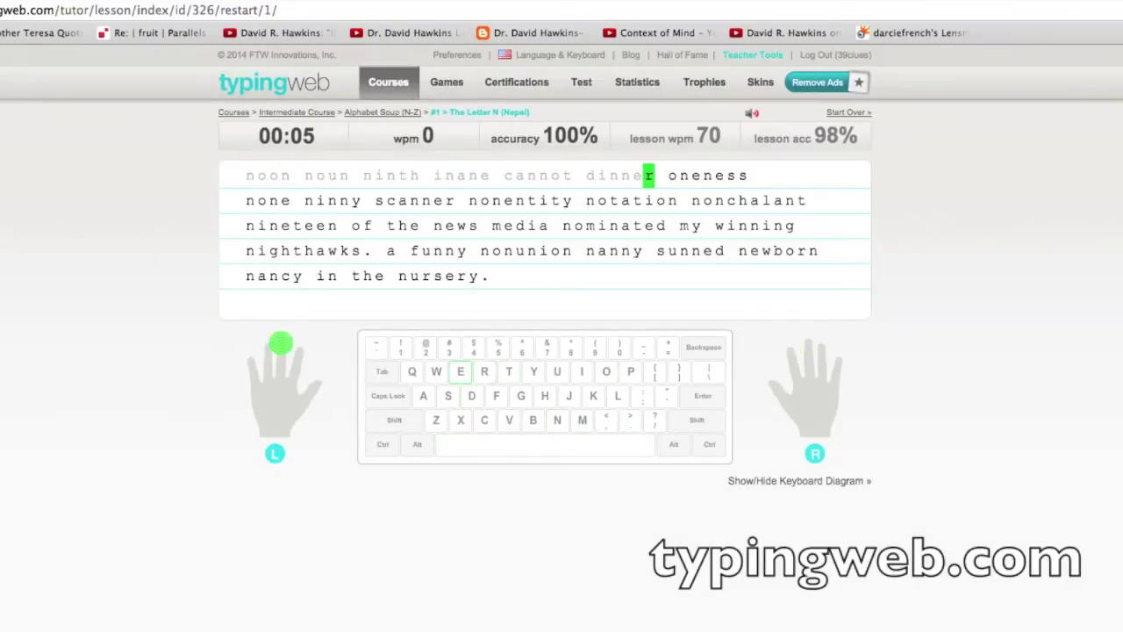
type("r oneness none ")
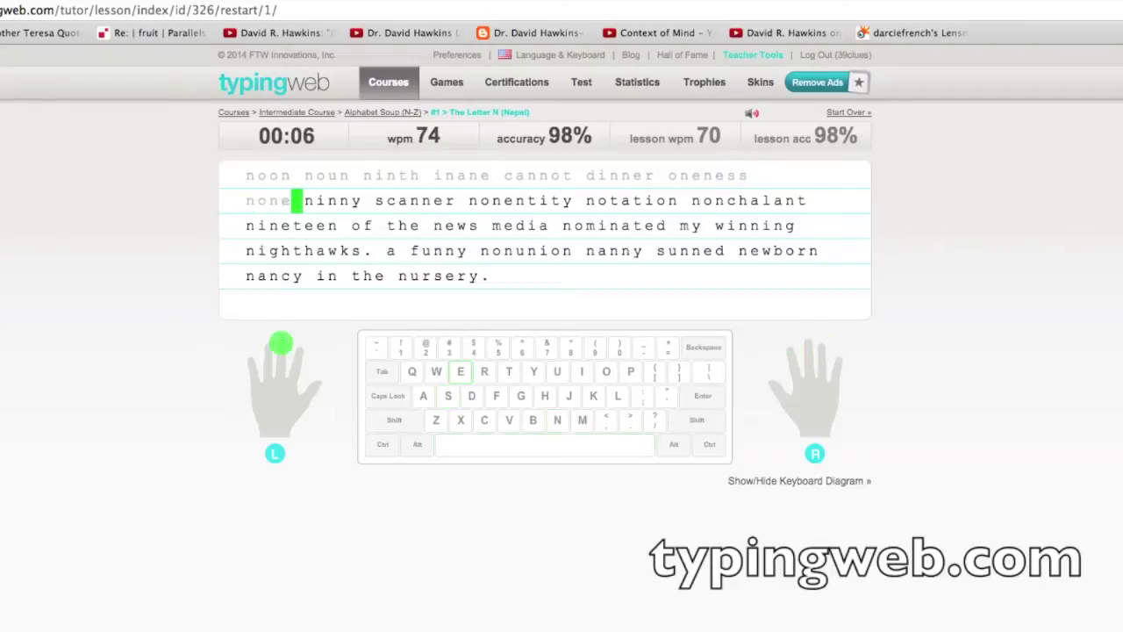
type("ninny scanner ")
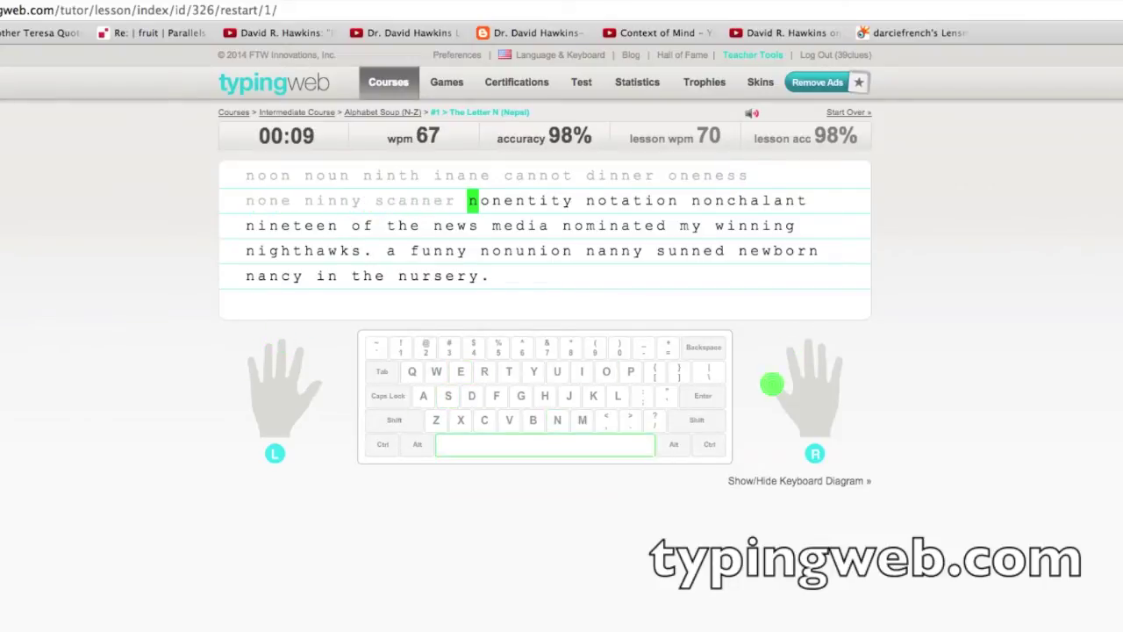
type("nonentity ")
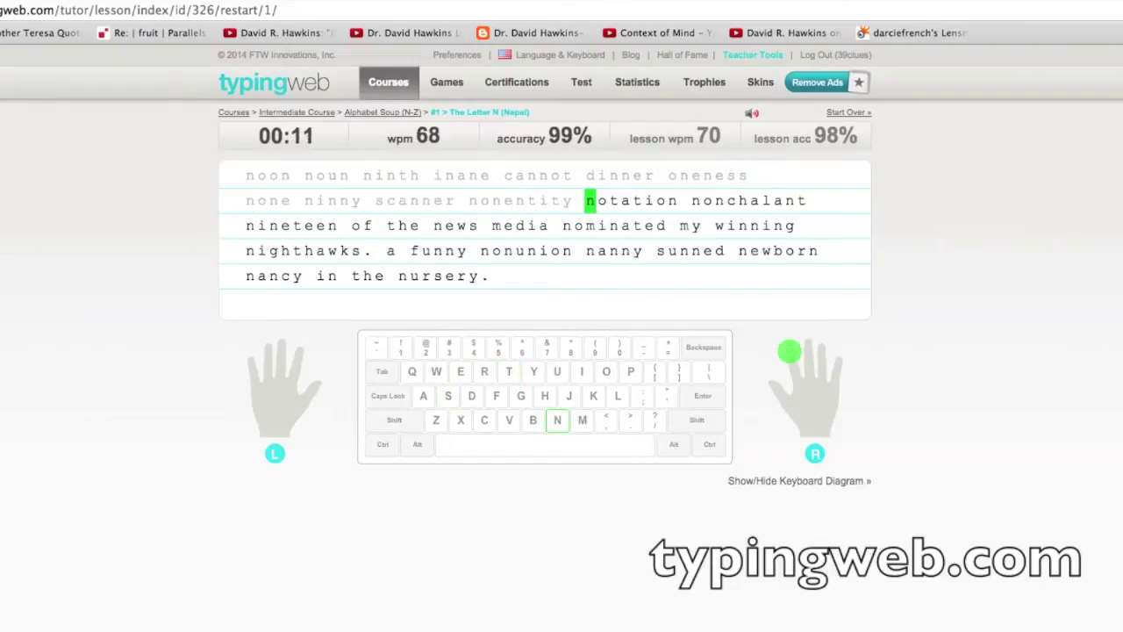
type("notation noncha")
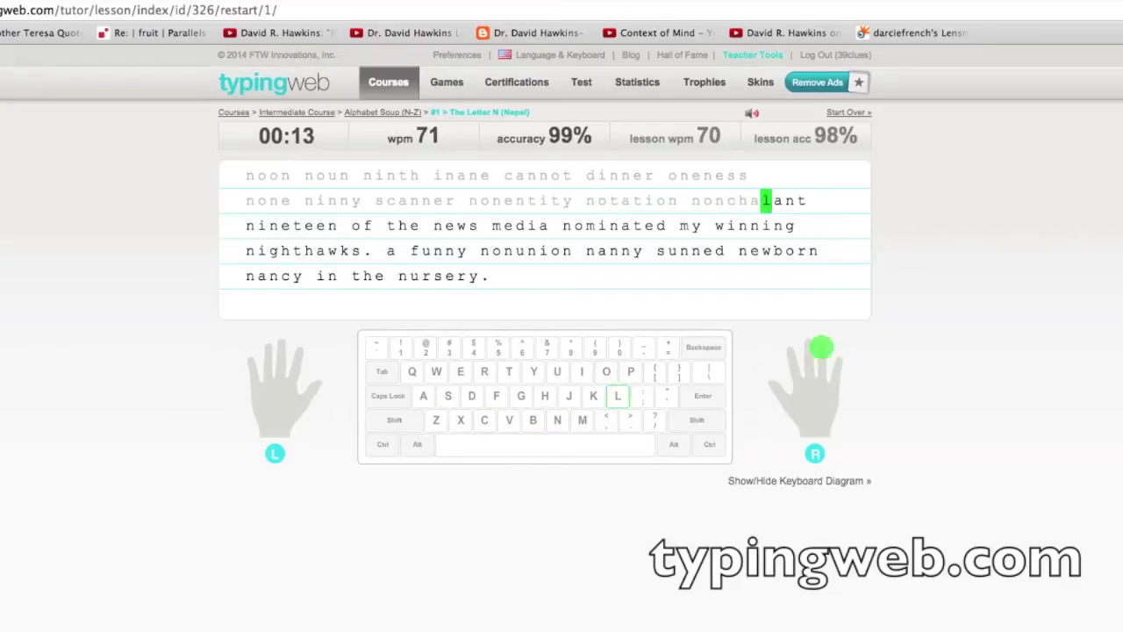
type("lant nineteen o")
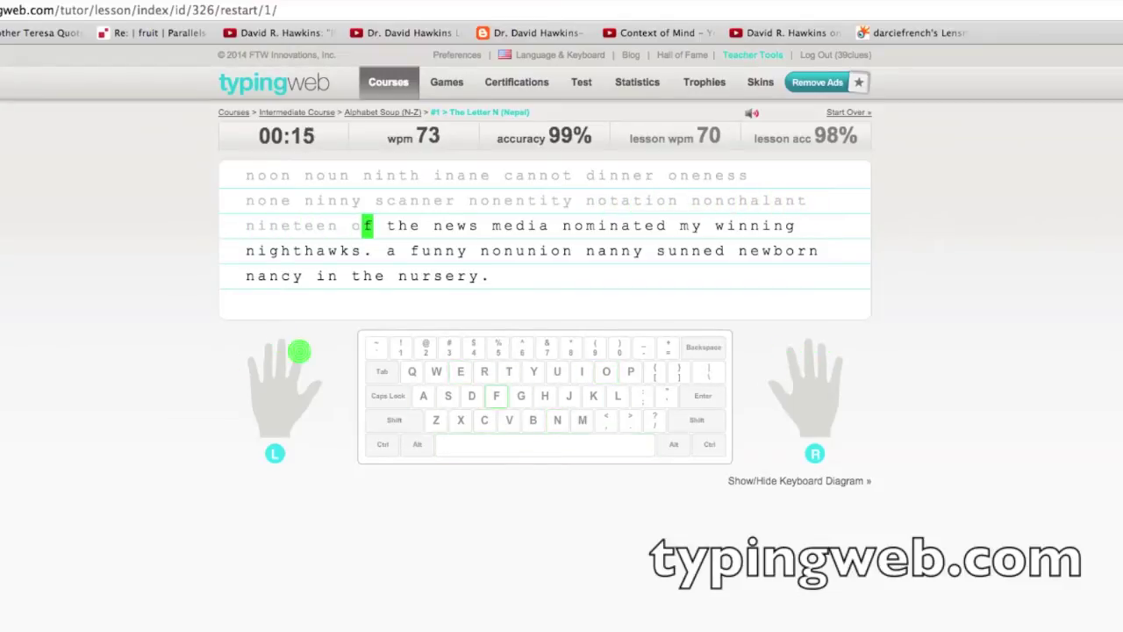
type("f the news media no")
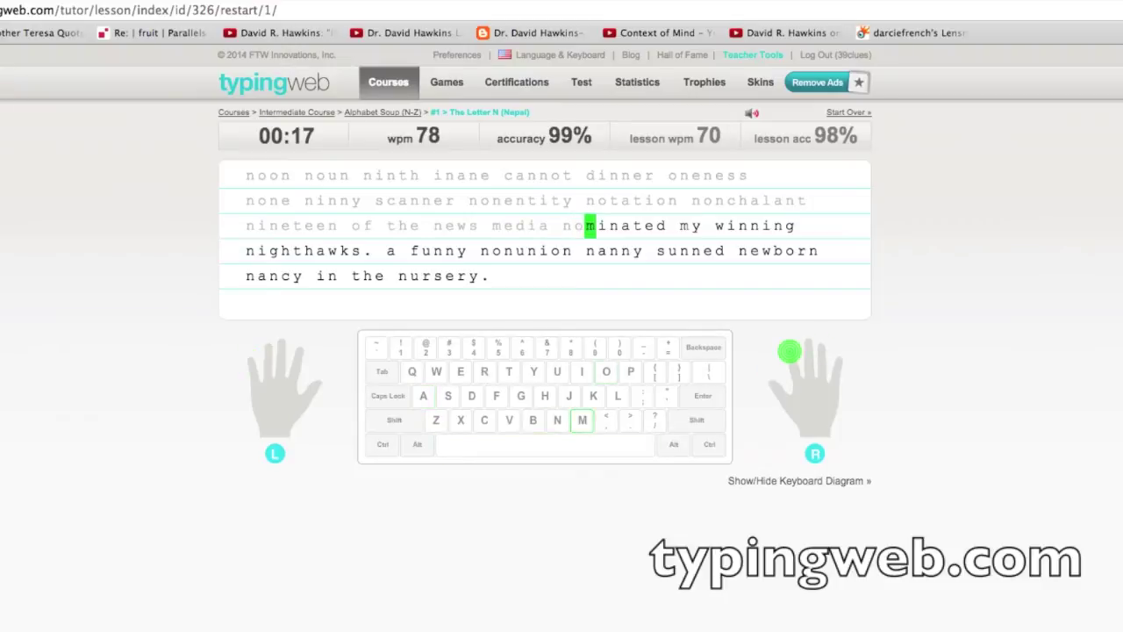
type("minated my wi")
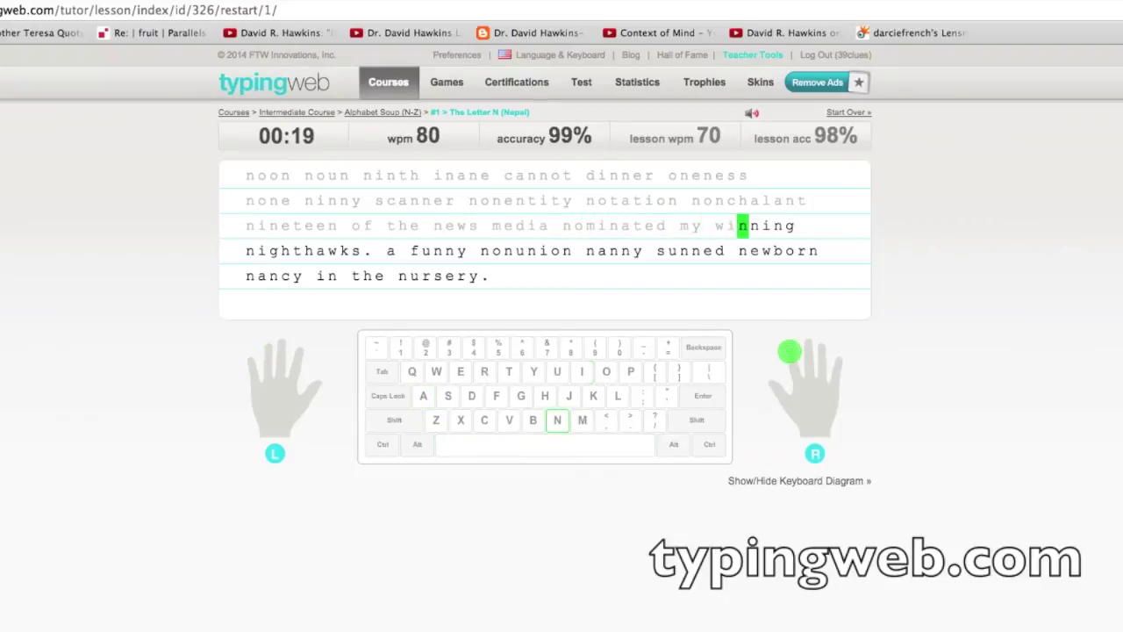
type("nning nightha")
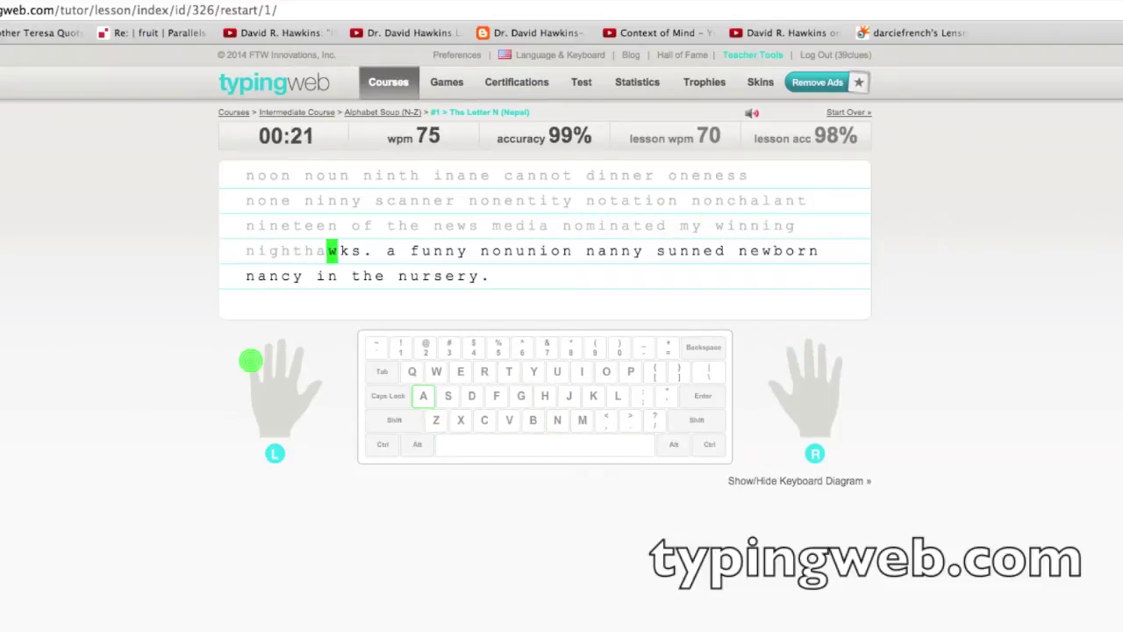
type("wks. a funny non")
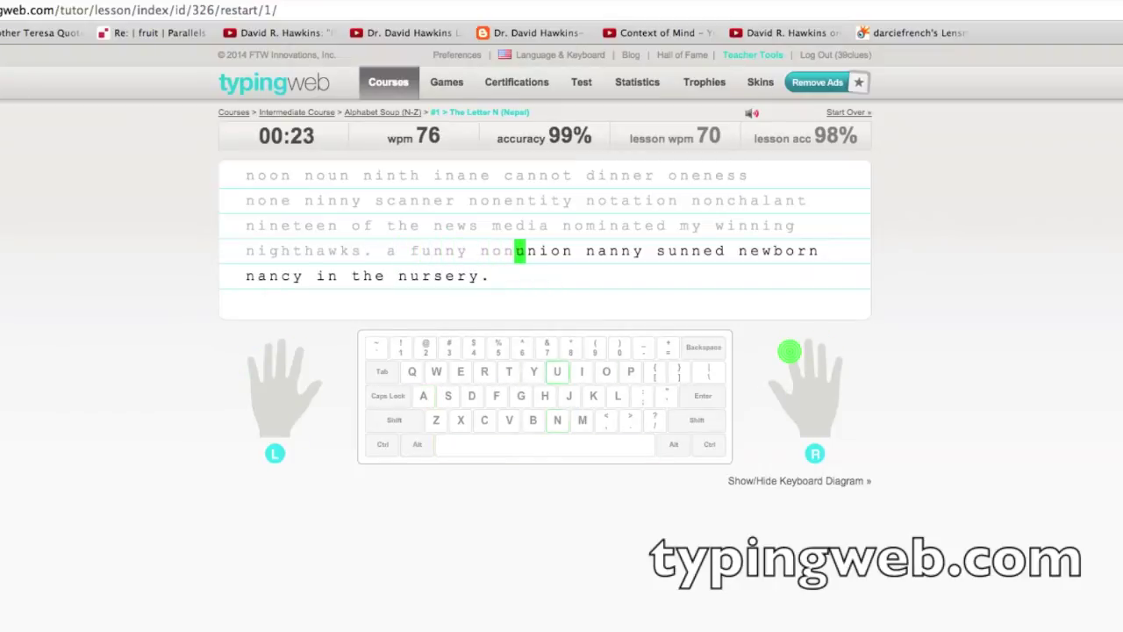
type("un")
type("ion nan")
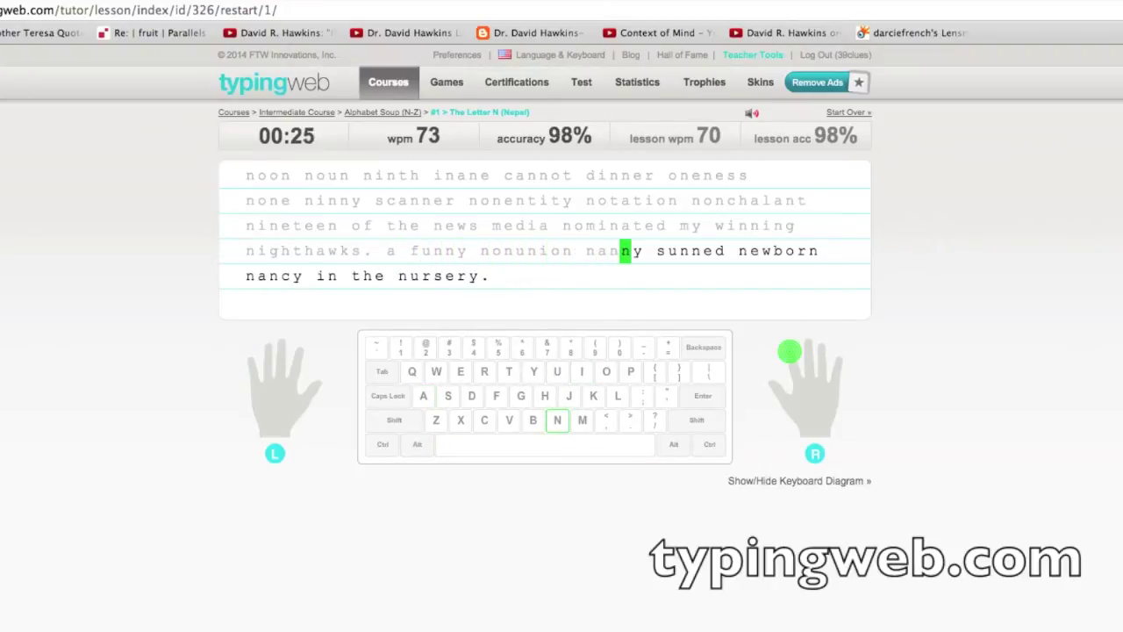
type("ny sunned newborn")
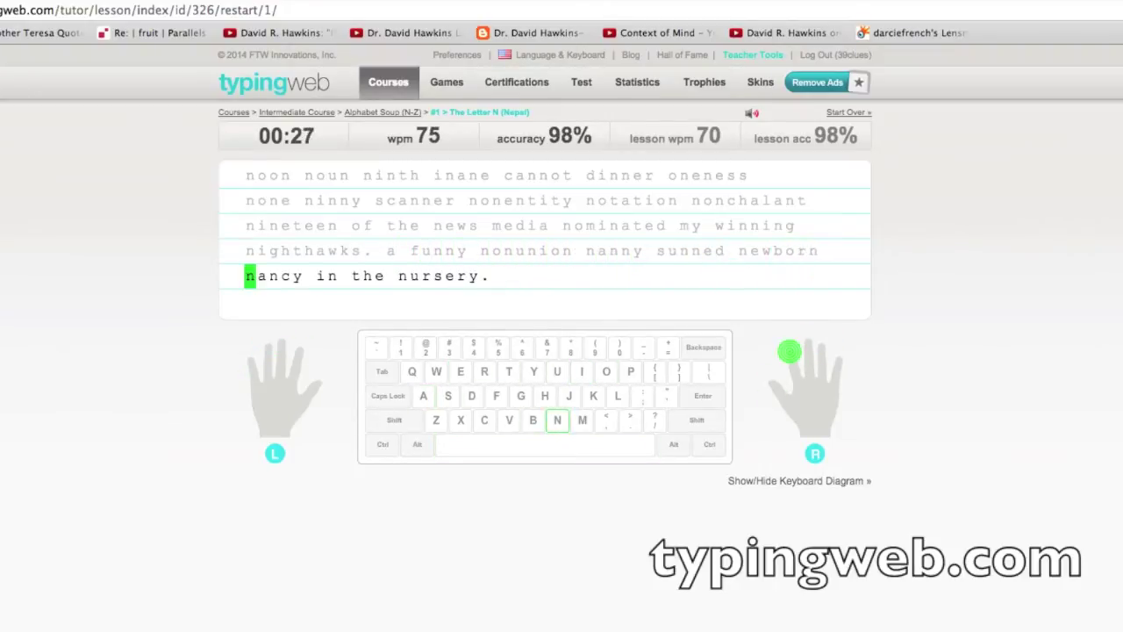
type(" nancy in the nur")
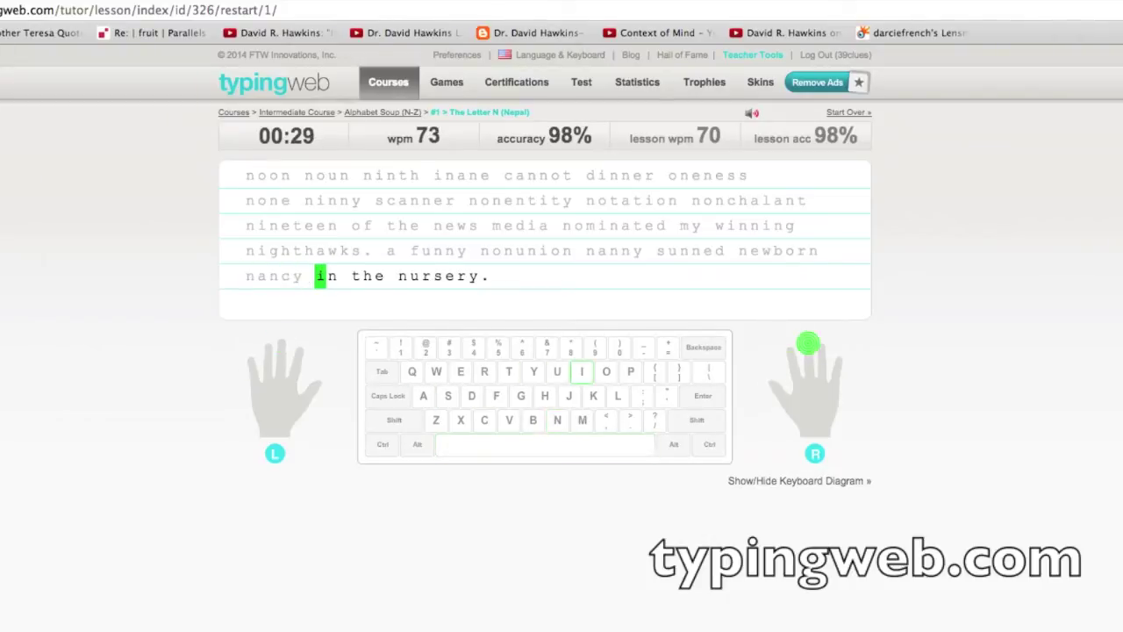
type("sery.")
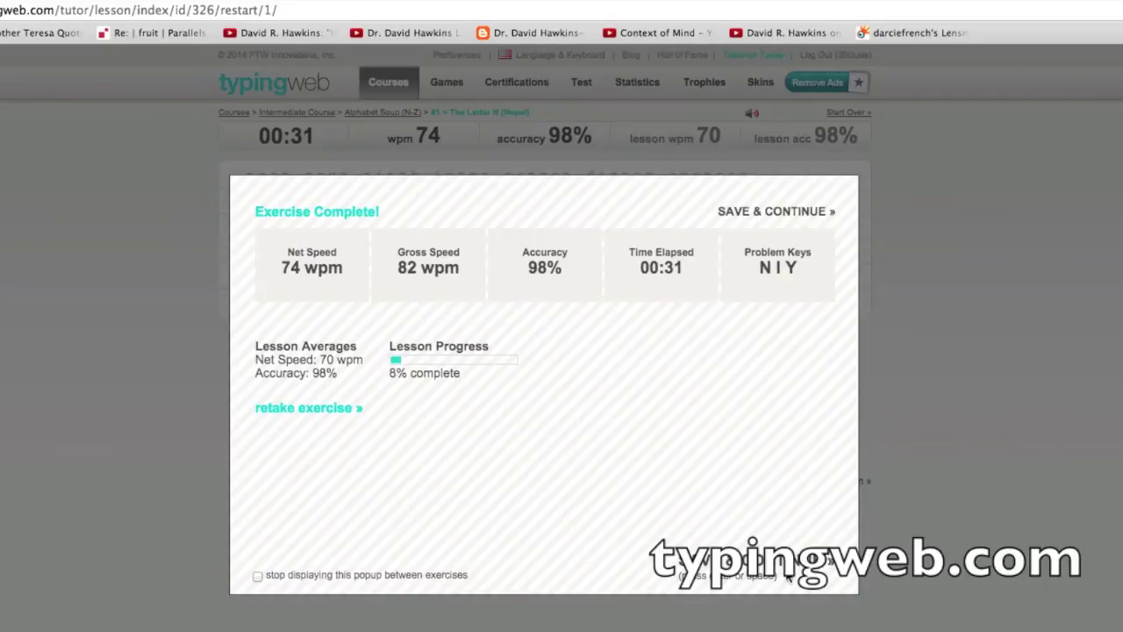
left_click(788, 572)
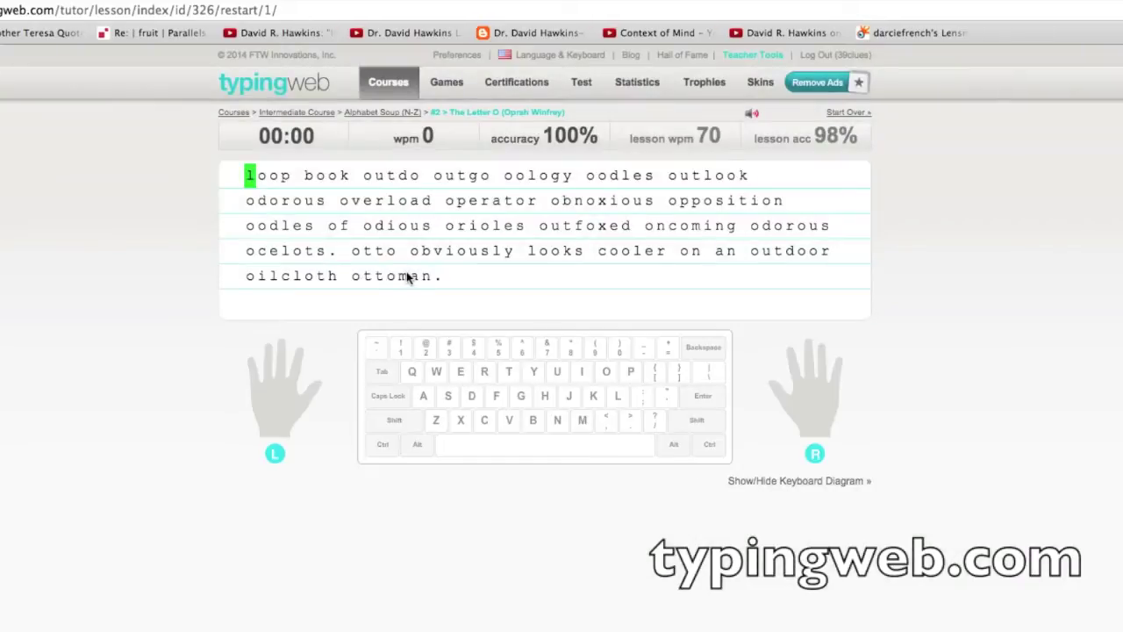
Step: Enter the first word, "loop", of The Letter O exercise and return to the course list
type("l")
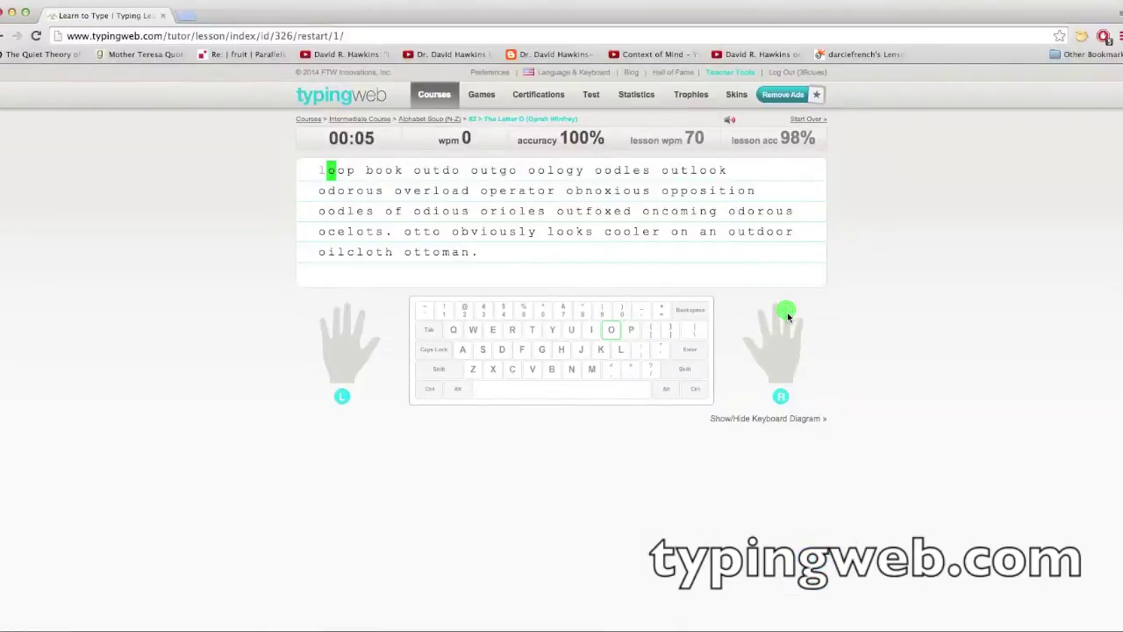
type("oo")
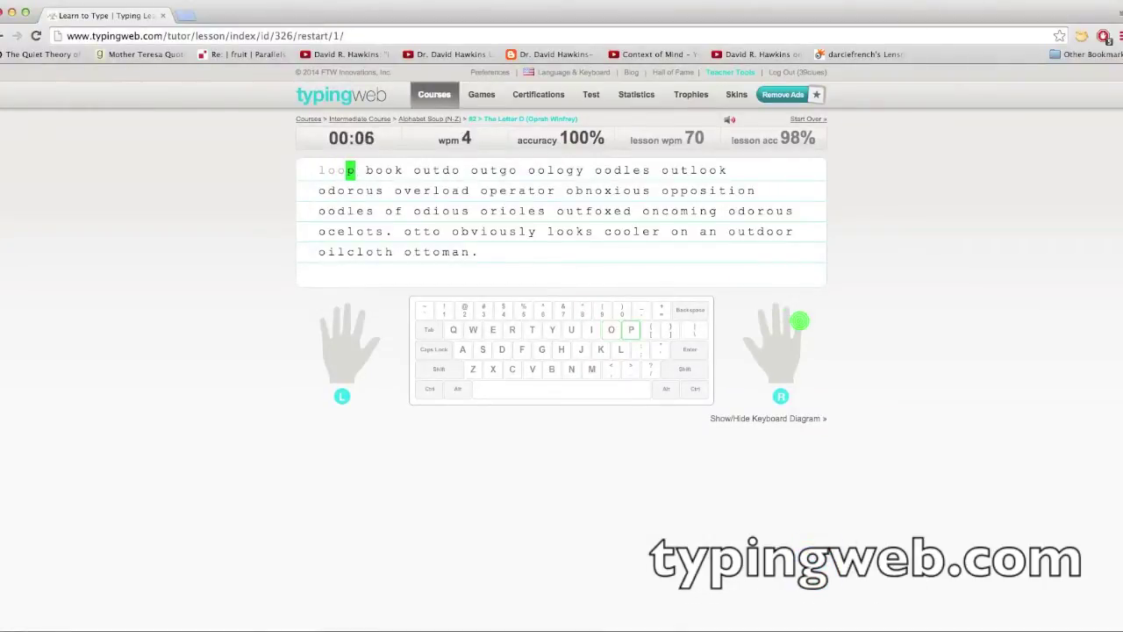
type("p")
left_click(308, 119)
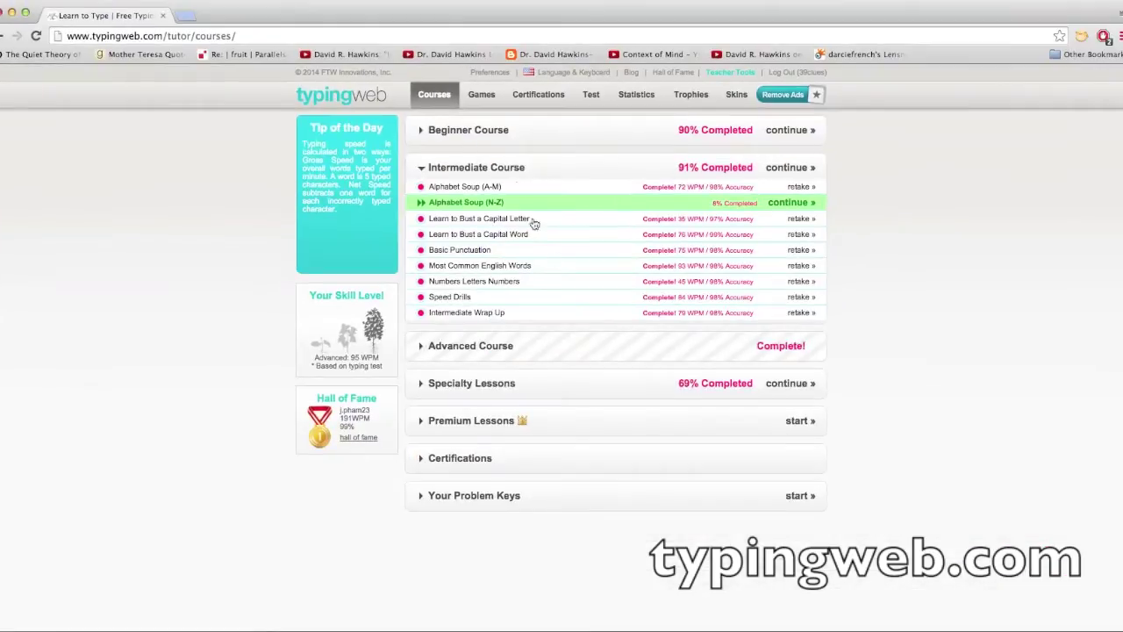
Step: Expand the Beginner Course and the Advanced Course to show their lessons alongside the Intermediate Course
left_click(517, 132)
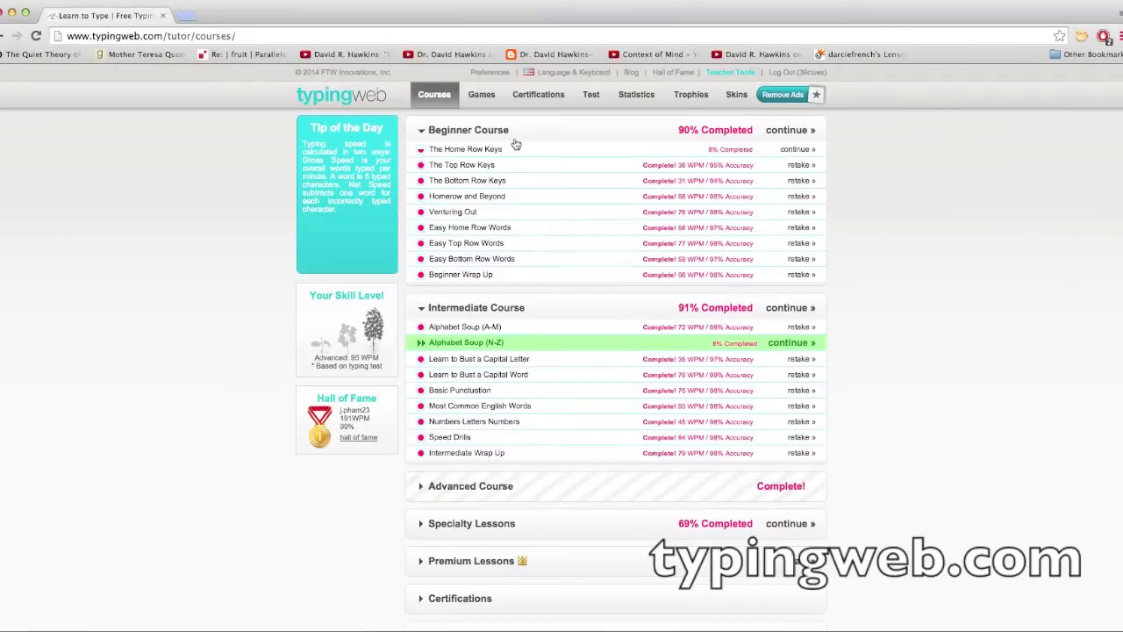
scroll(516, 145, "down", 1)
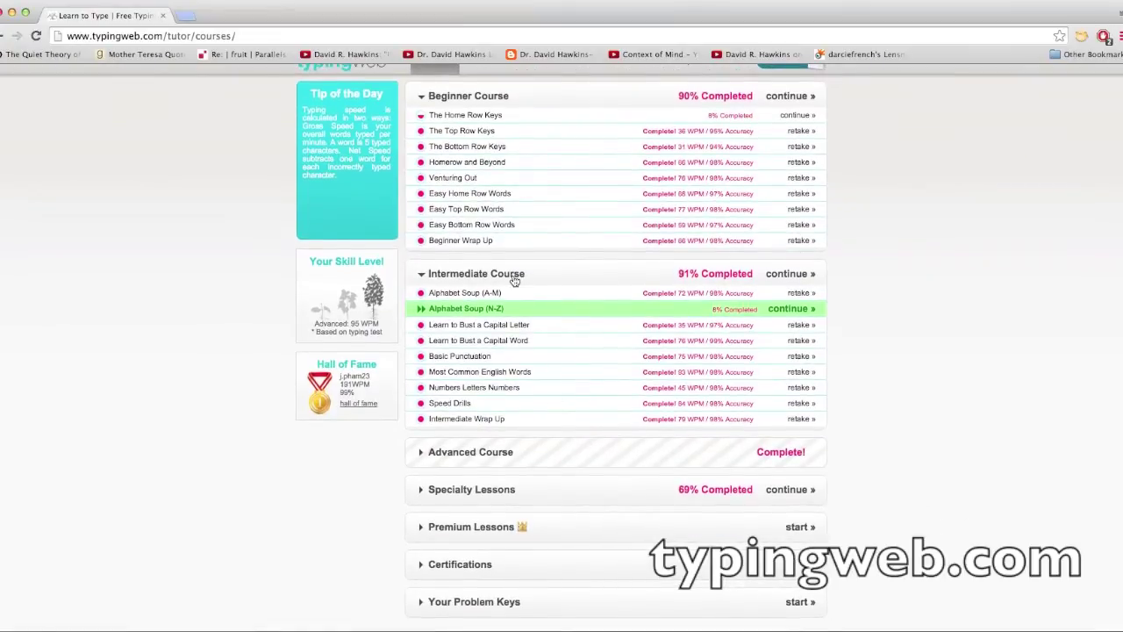
left_click(515, 275)
left_click(532, 318)
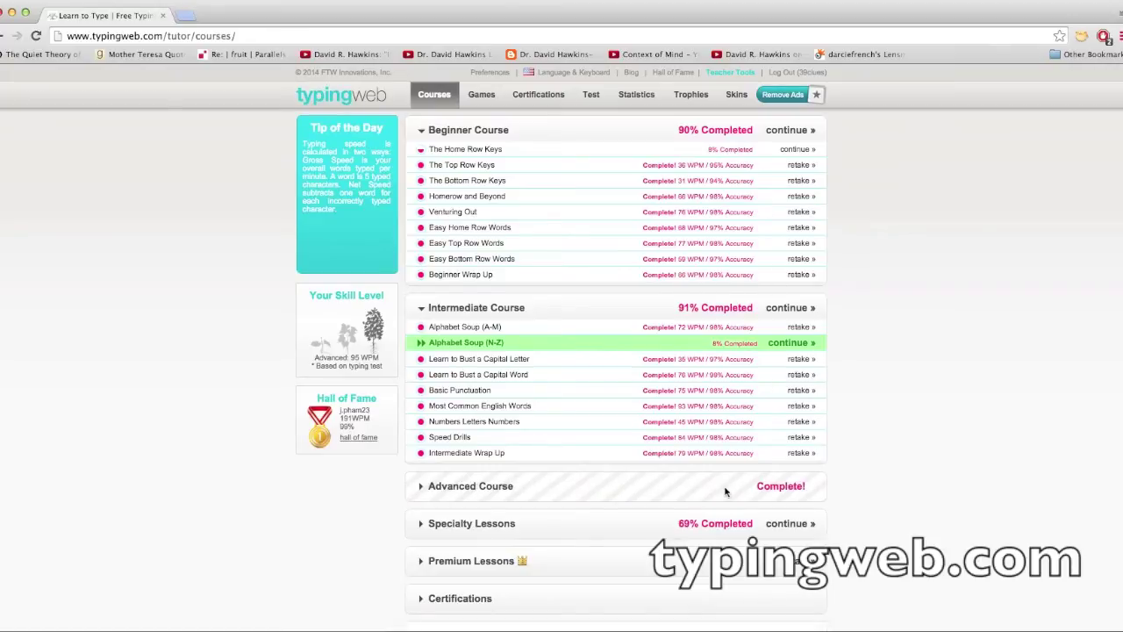
left_click(484, 496)
scroll(481, 496, "down", 3)
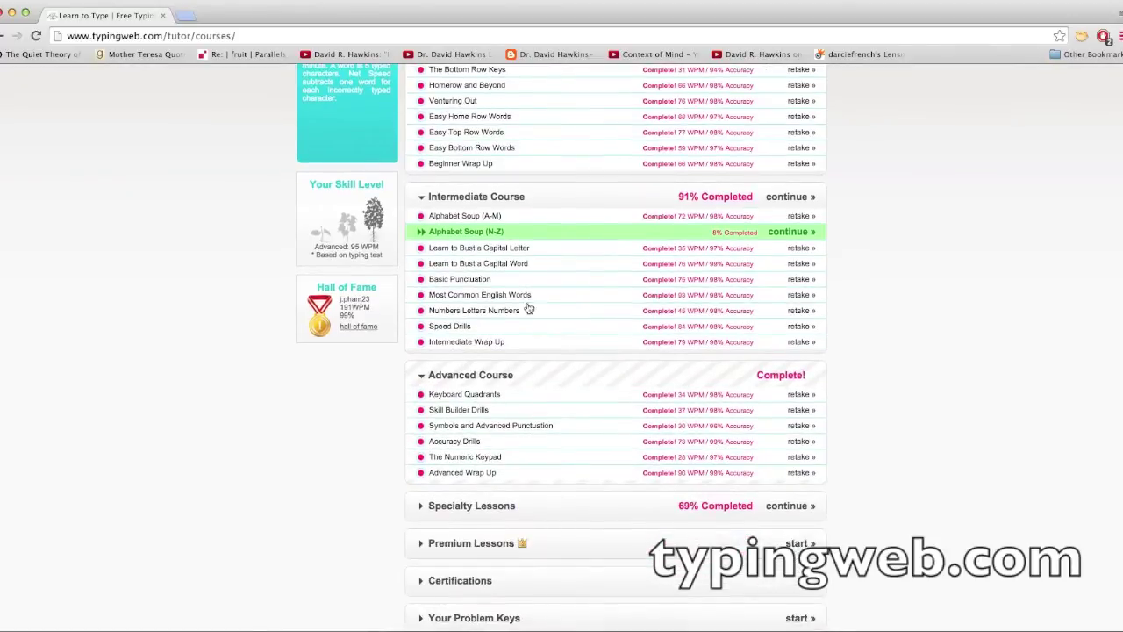
Step: Select the Keyboard Quadrants lesson but dismiss its restart, and expand the Specialty Lessons
left_click(473, 396)
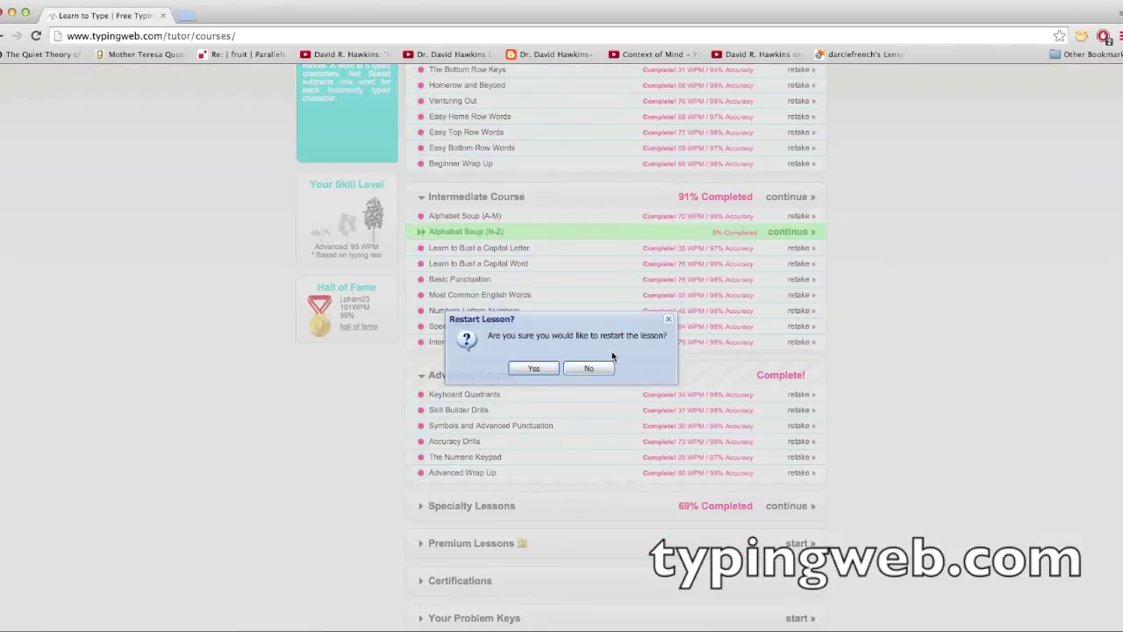
left_click(671, 321)
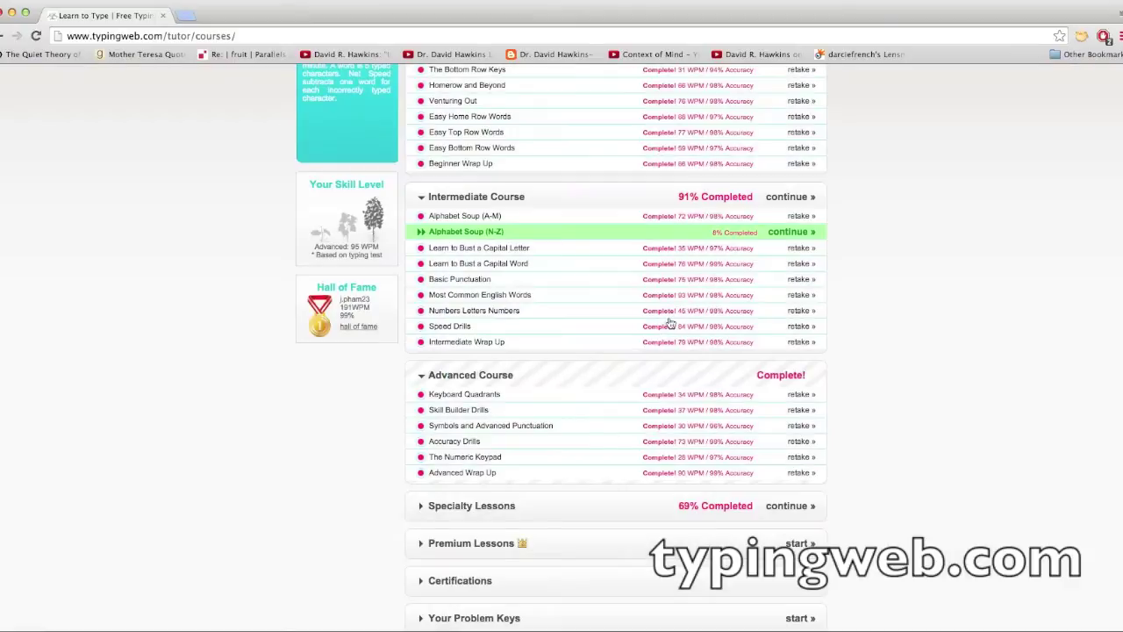
scroll(460, 507, "down", 1)
left_click(471, 493)
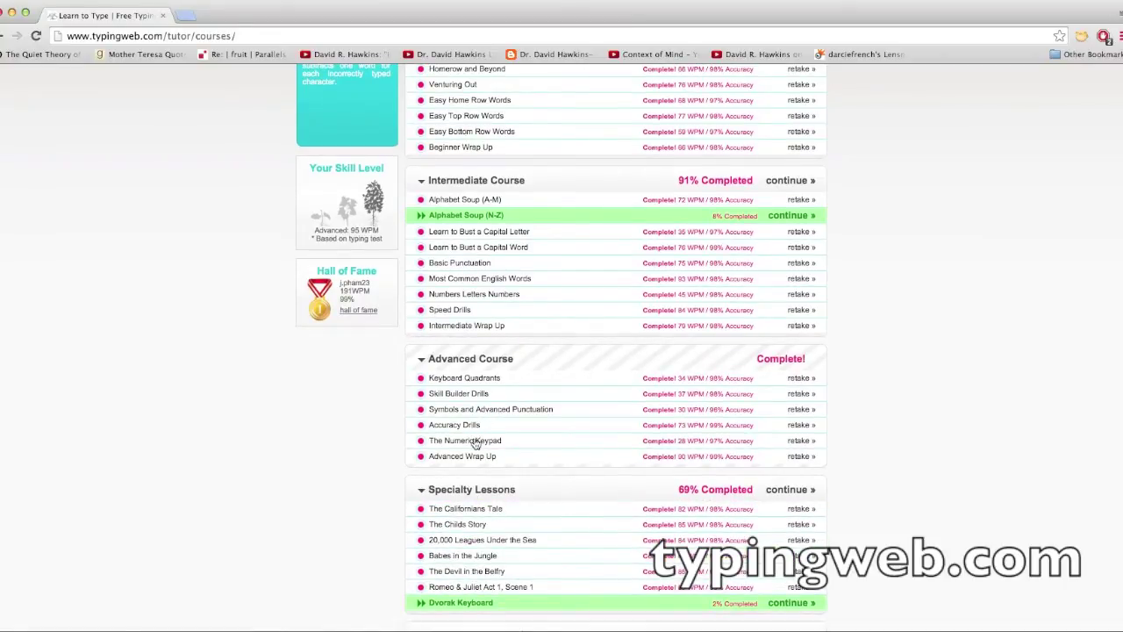
Step: Restart the Skill Builder Drills lesson in the Advanced Course and begin its first exercise
left_click(480, 395)
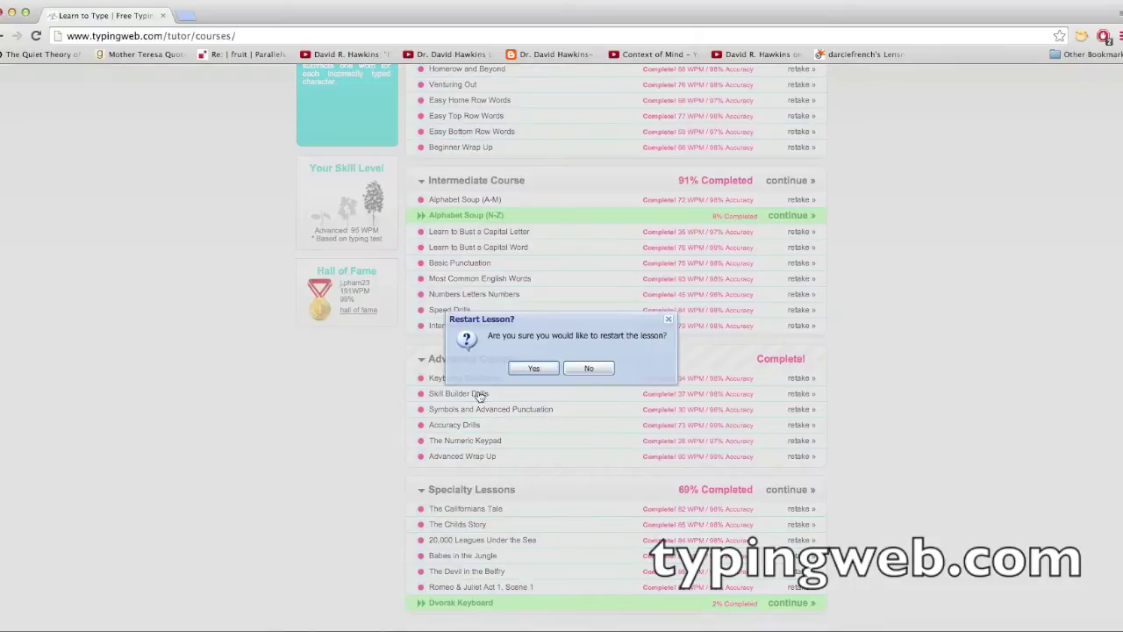
left_click(533, 368)
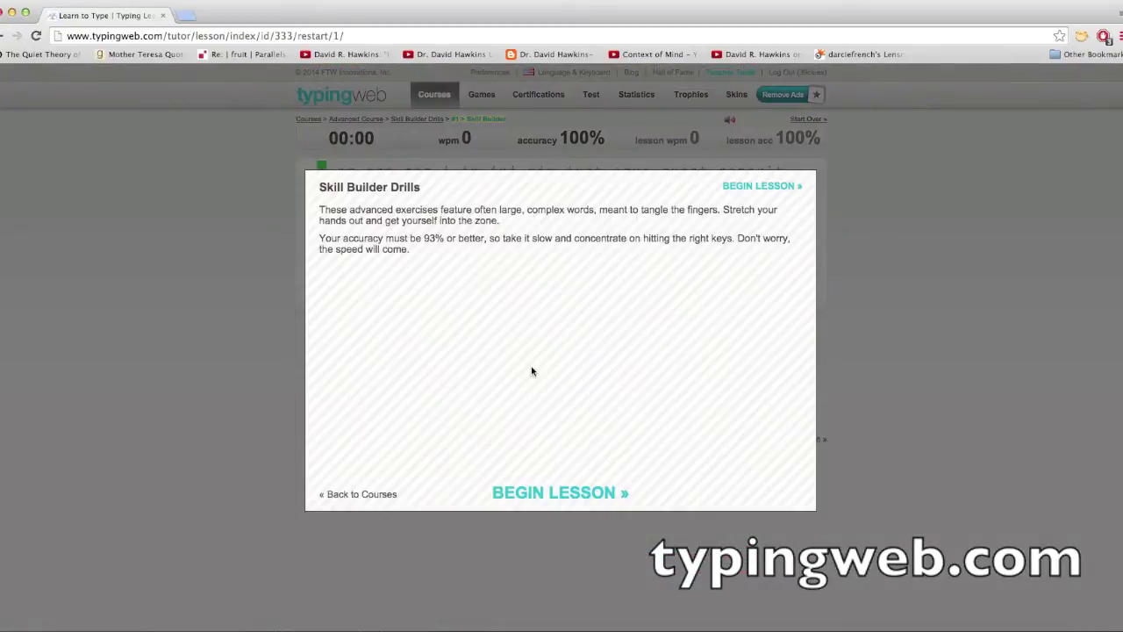
key("Return")
Step: Enter the first two lines of the Skill Builder exercise, from "a aq aqa qaq" through "thoughtless staunch gunshots"
type("a aq ")
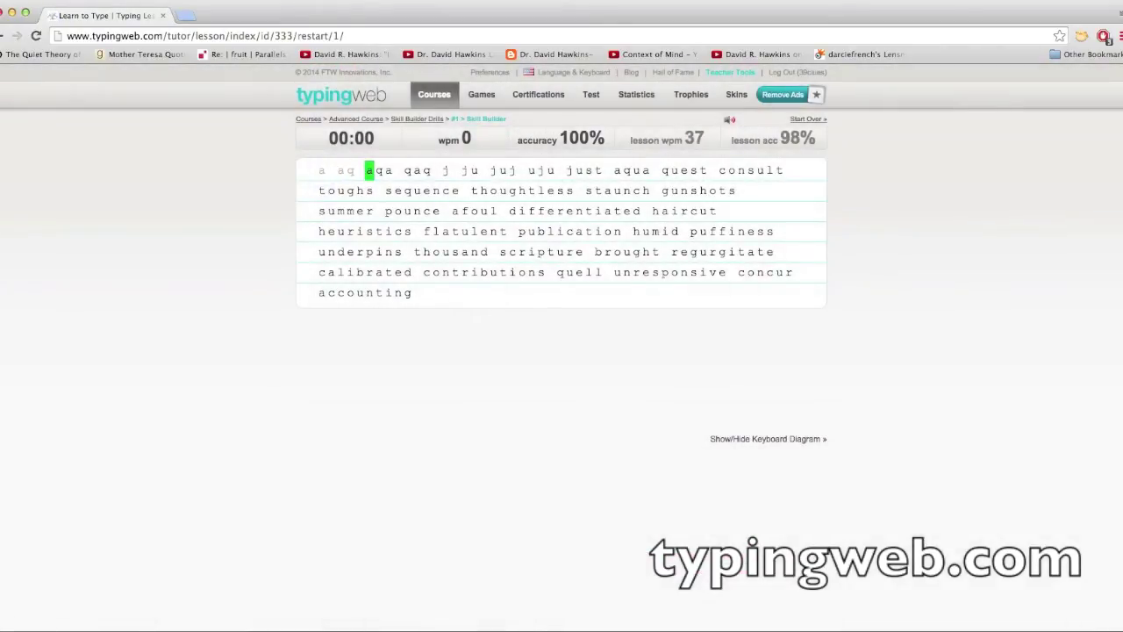
type("aqa qaq")
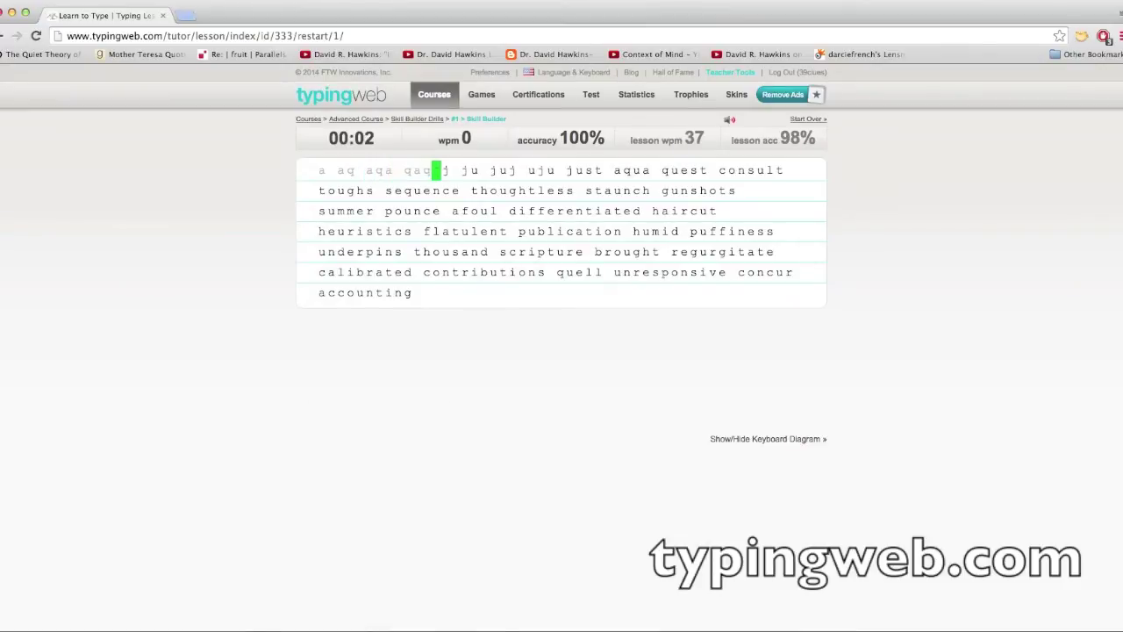
type(" j ju juj uju just aqua ")
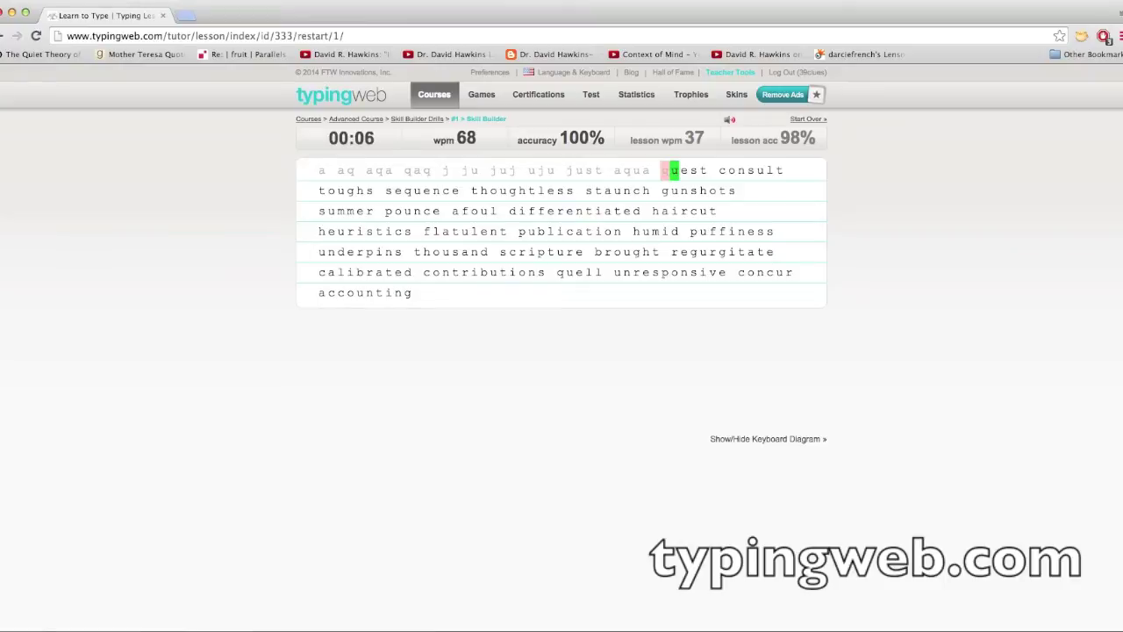
type("uest consult ")
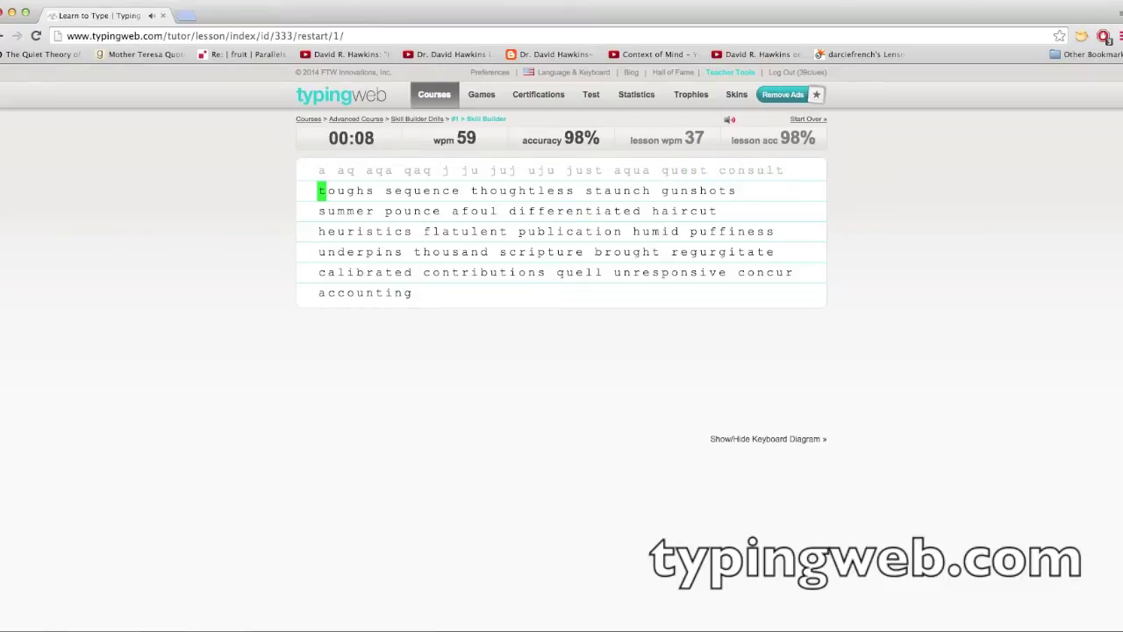
type("toughs sequence ")
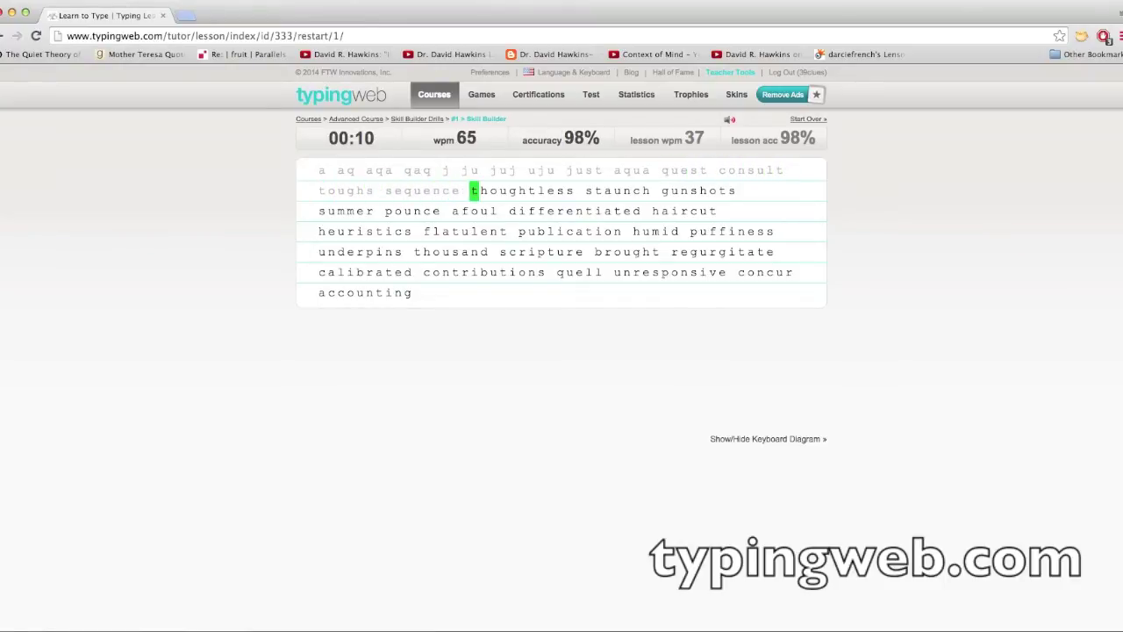
type("thoughtless ")
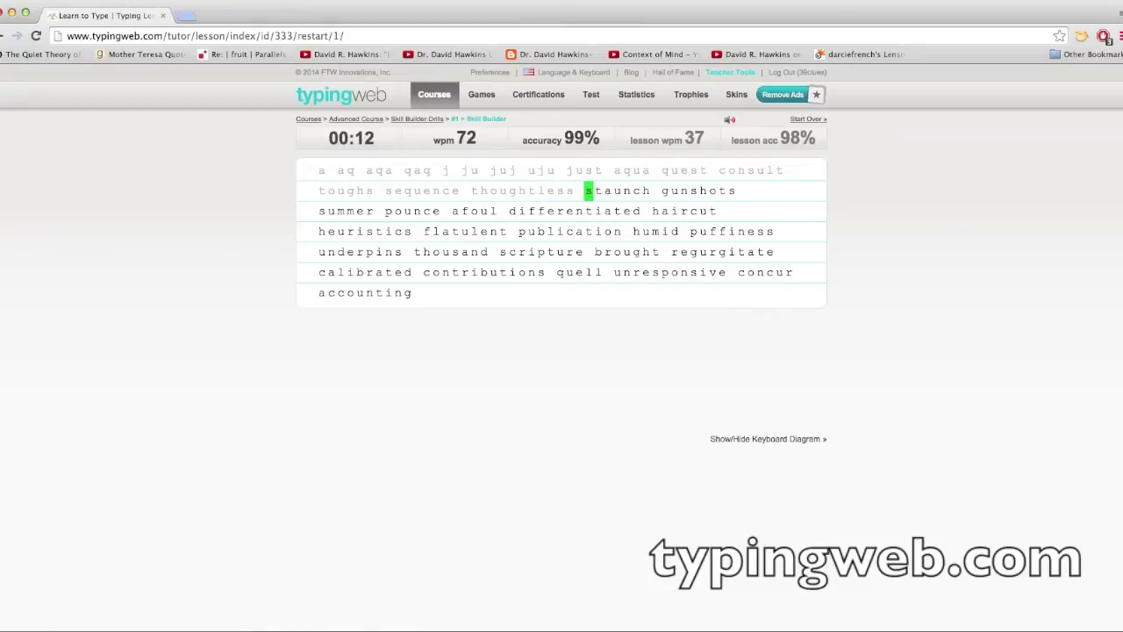
type("astaunch gunsh")
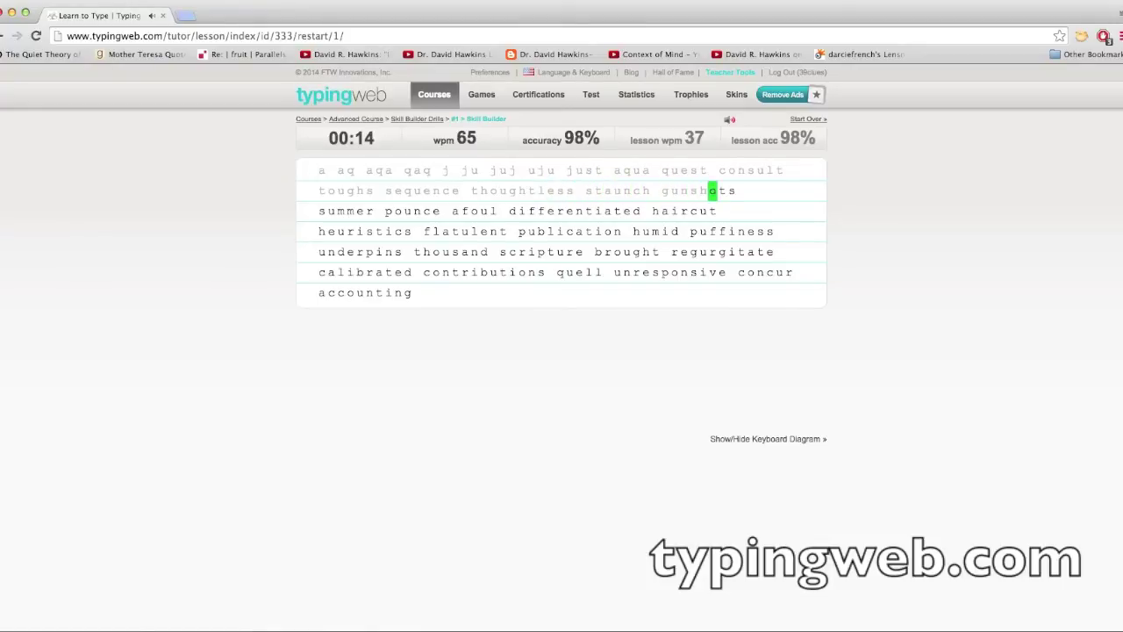
Step: Enter the exercise's third and fourth lines, from "summer pounce afoul" through "publication humid puffiness"
type("ots summer pou")
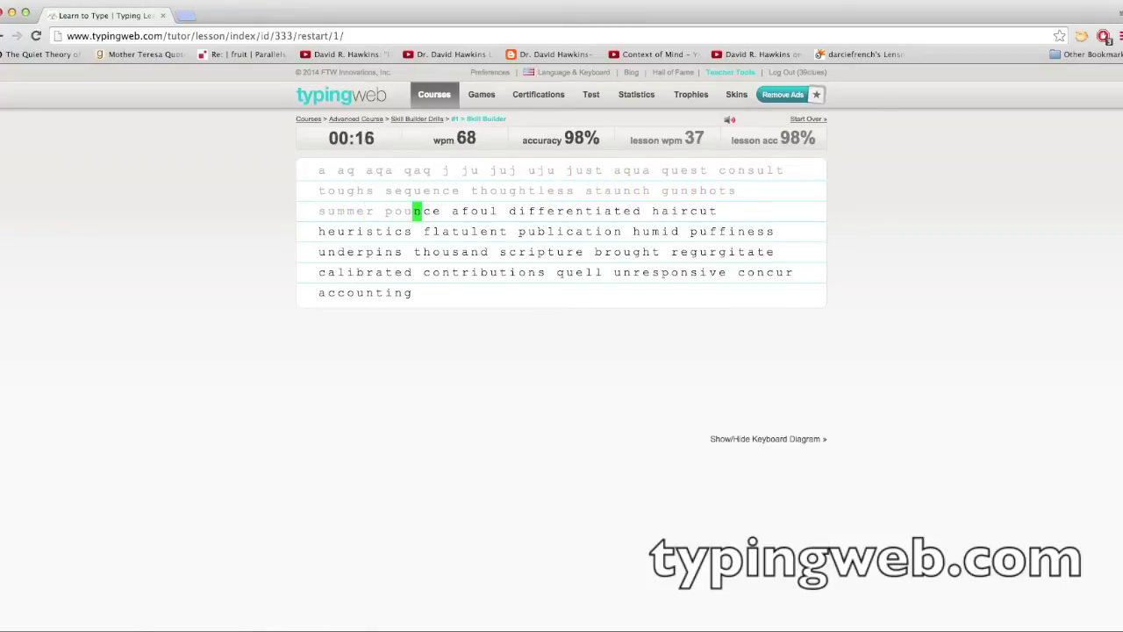
type("nce afoul differ")
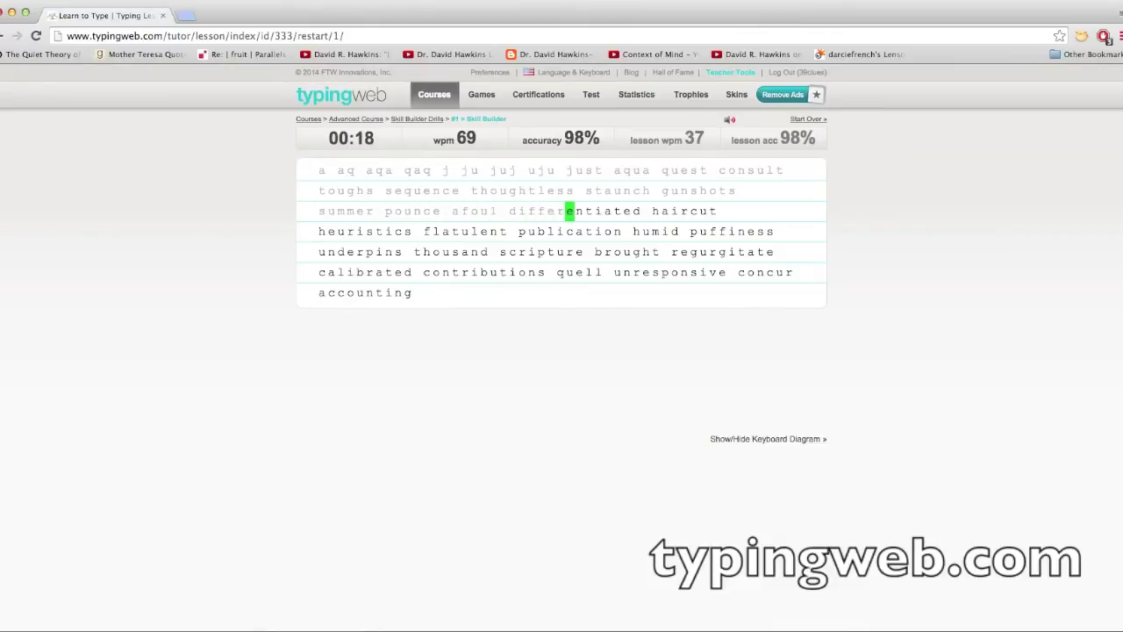
type("entiated haircut h")
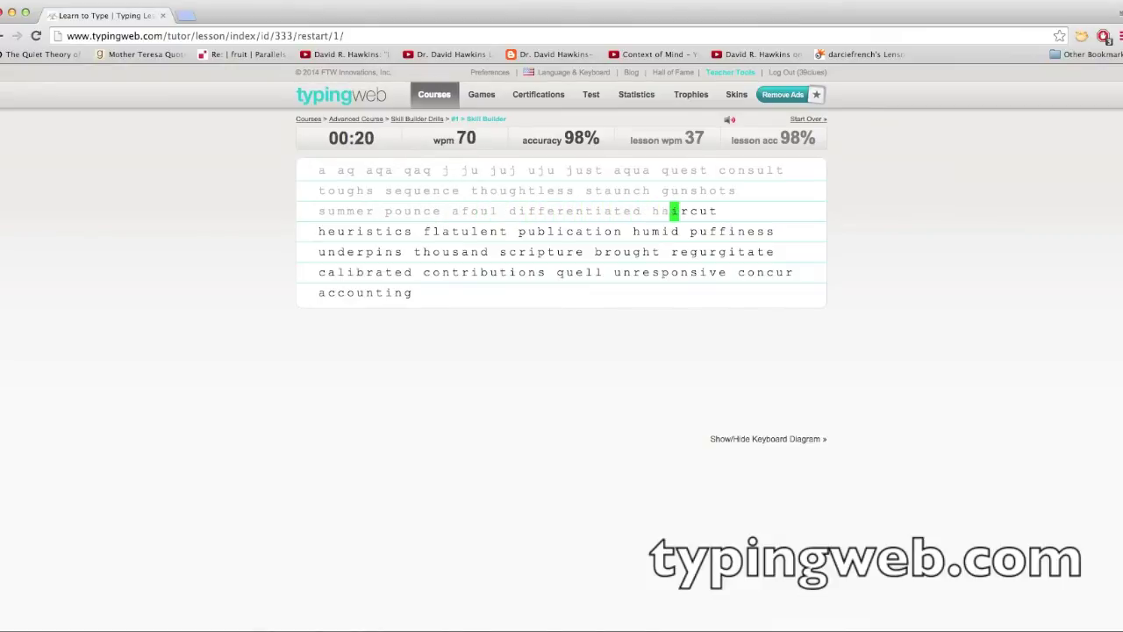
type("euristics ")
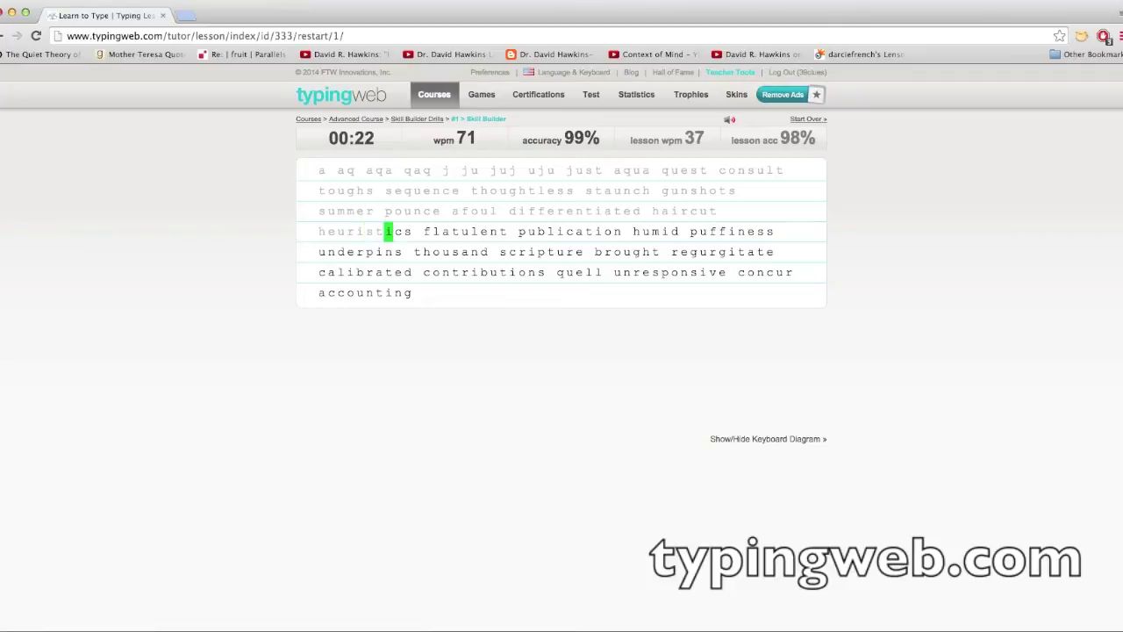
type("flat")
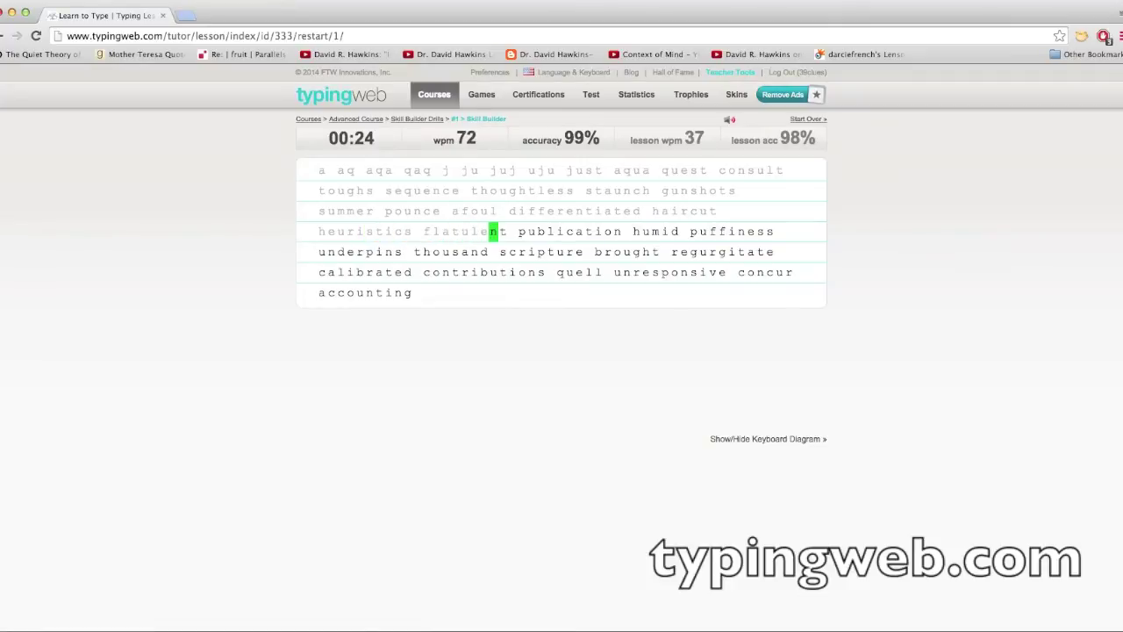
type("nt publication h")
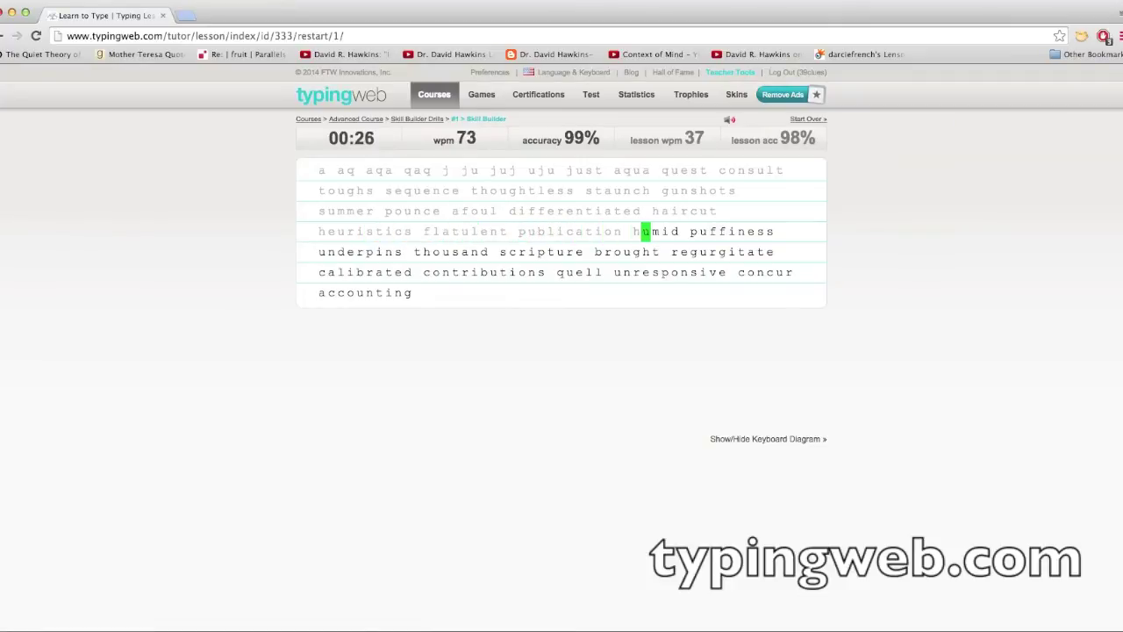
type("umid puffiness")
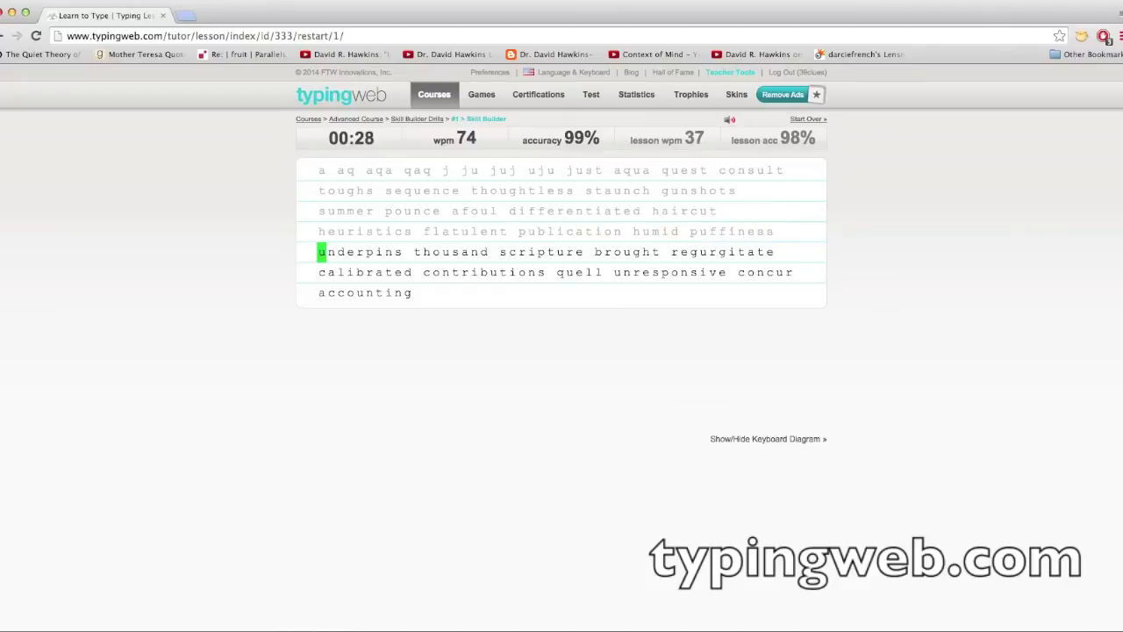
Step: Complete the exercise by entering its remaining words, from "underpins thousand" through "concur accounting", and save the result to continue
type("derpins t")
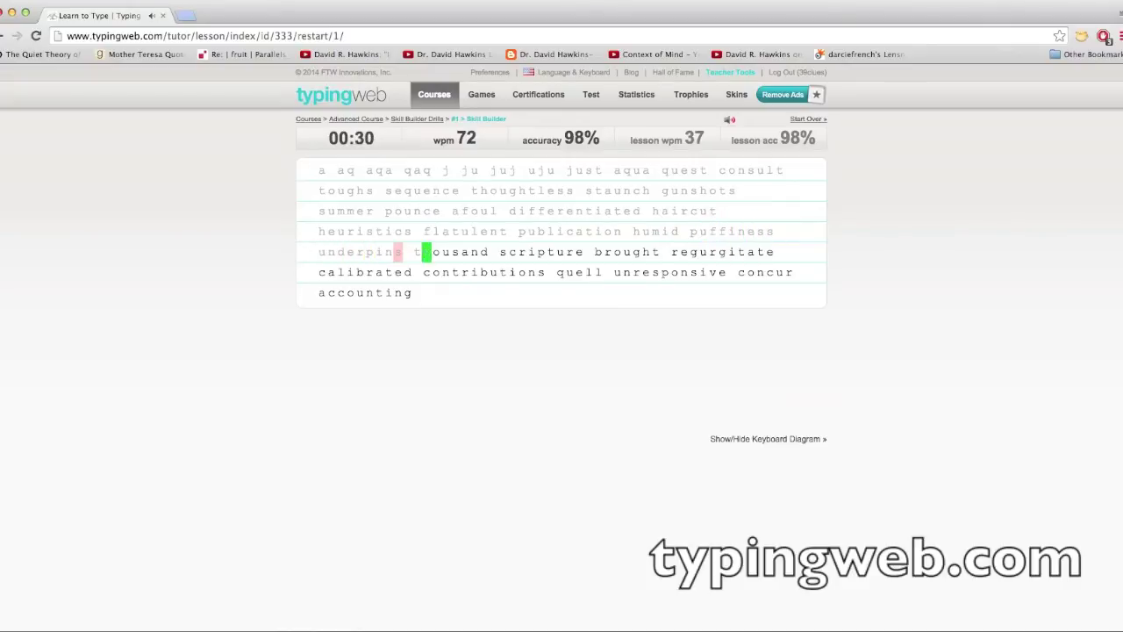
type(" thousand sc")
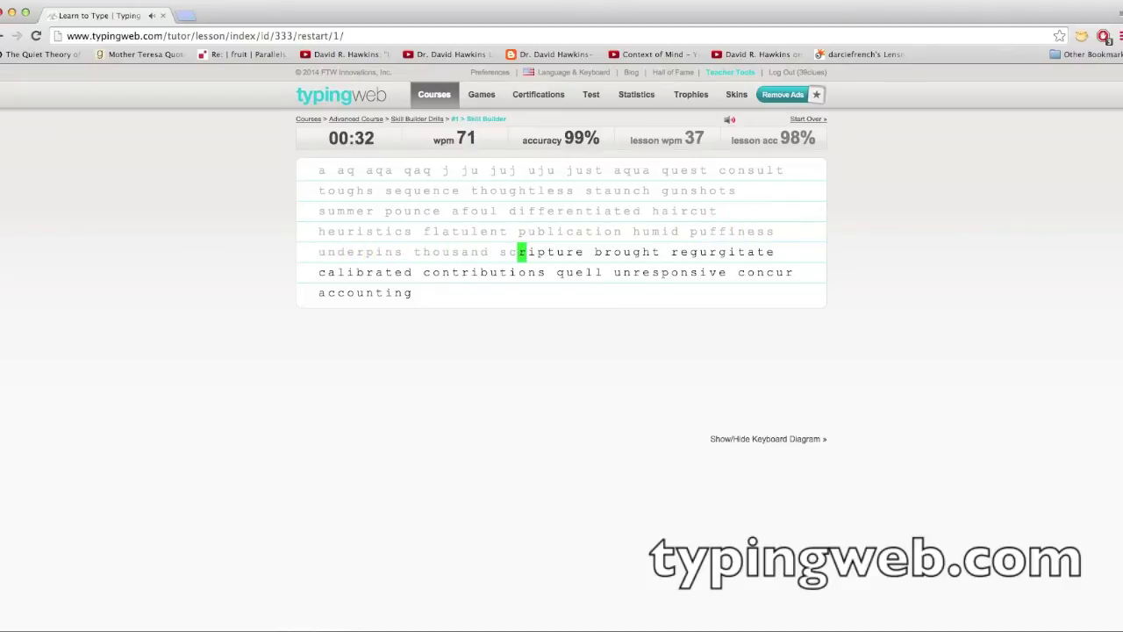
type("ripture brough")
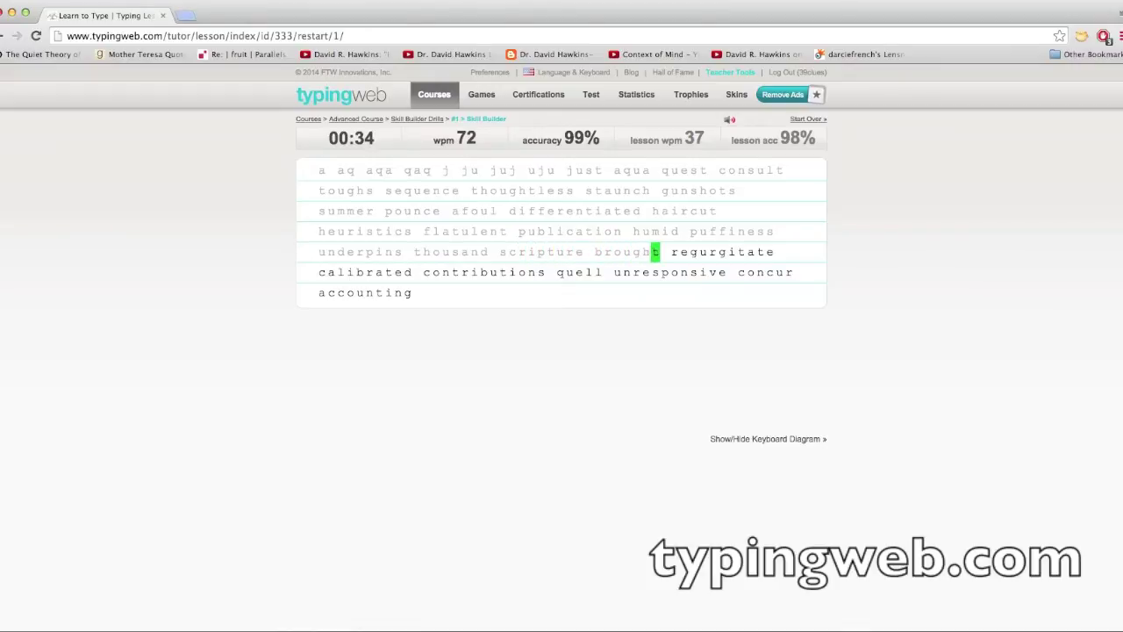
type("y")
type("egurg")
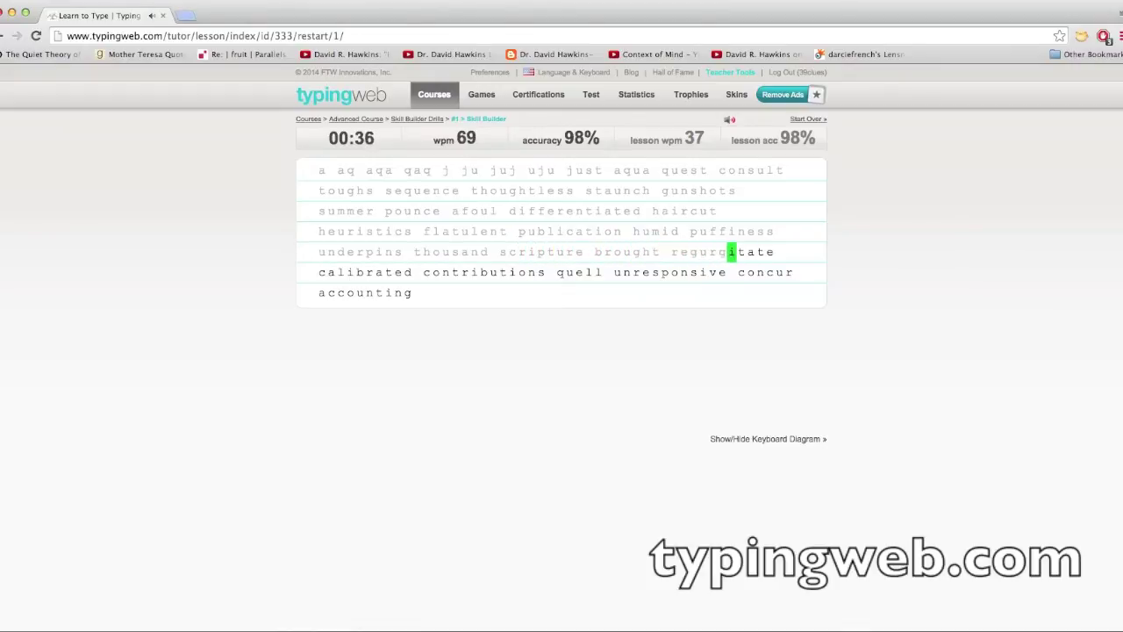
type("itate calibrated c")
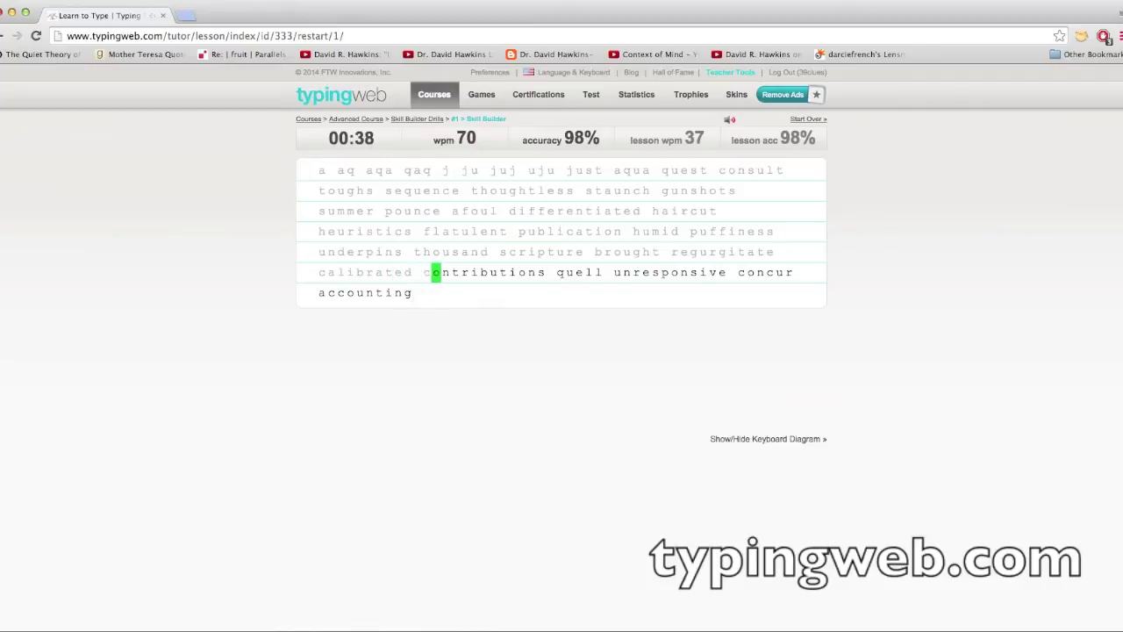
type("ontributions quel")
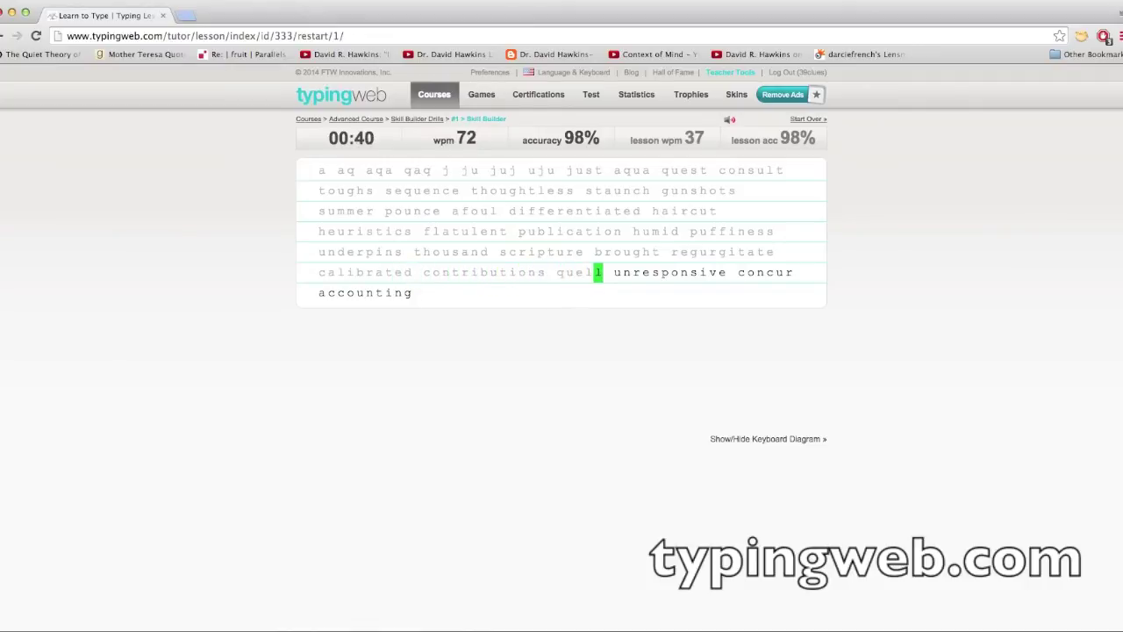
type("l unspons")
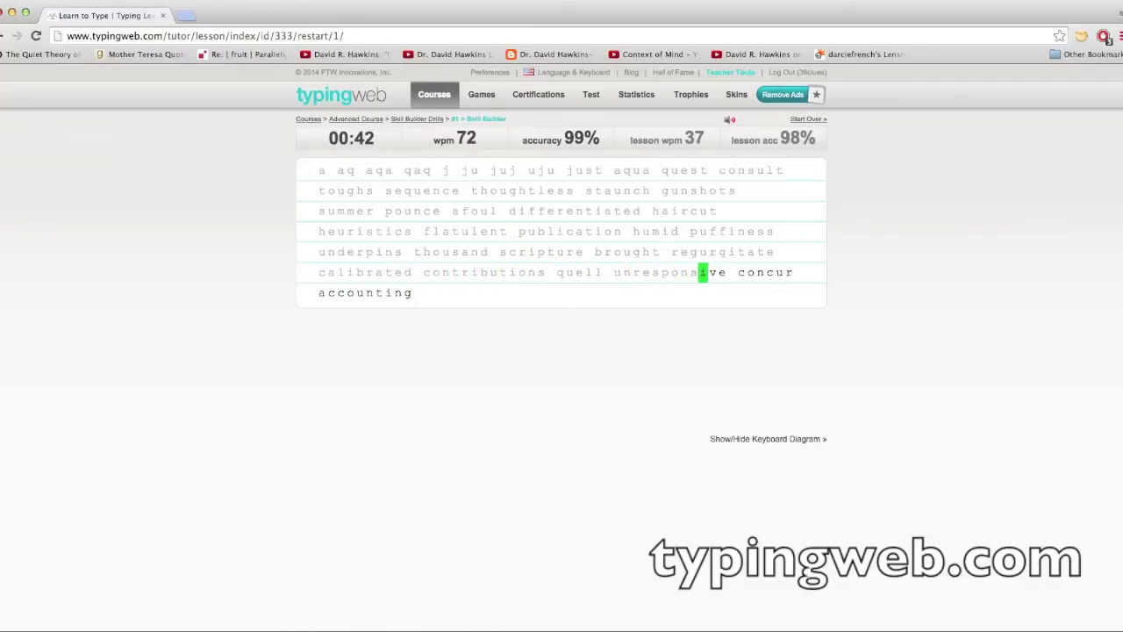
type("ive r account")
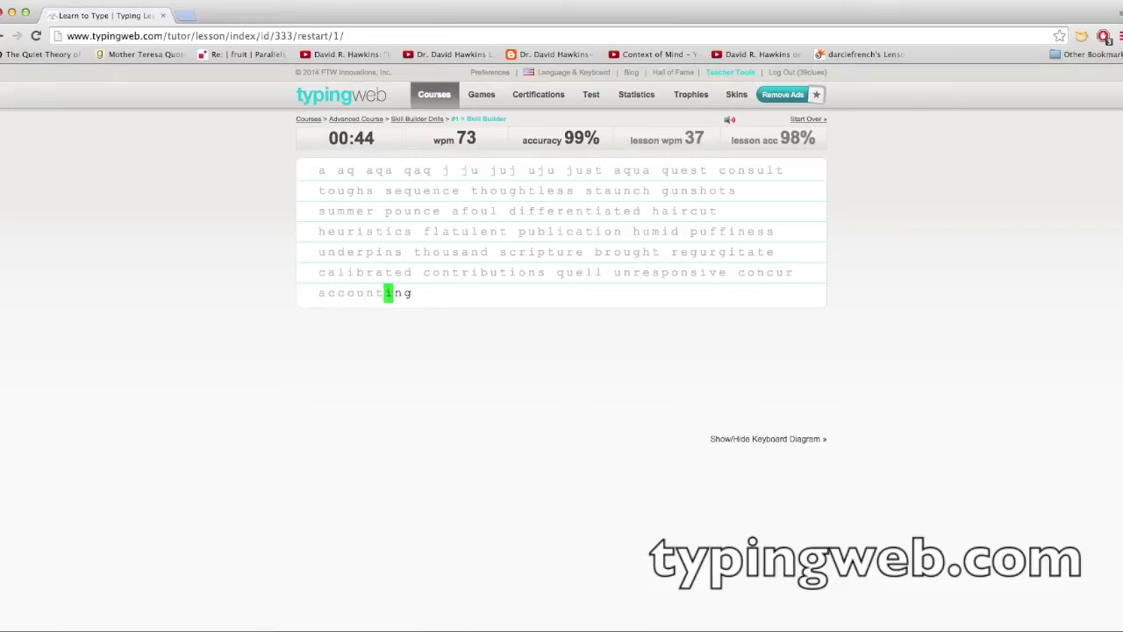
type("ing")
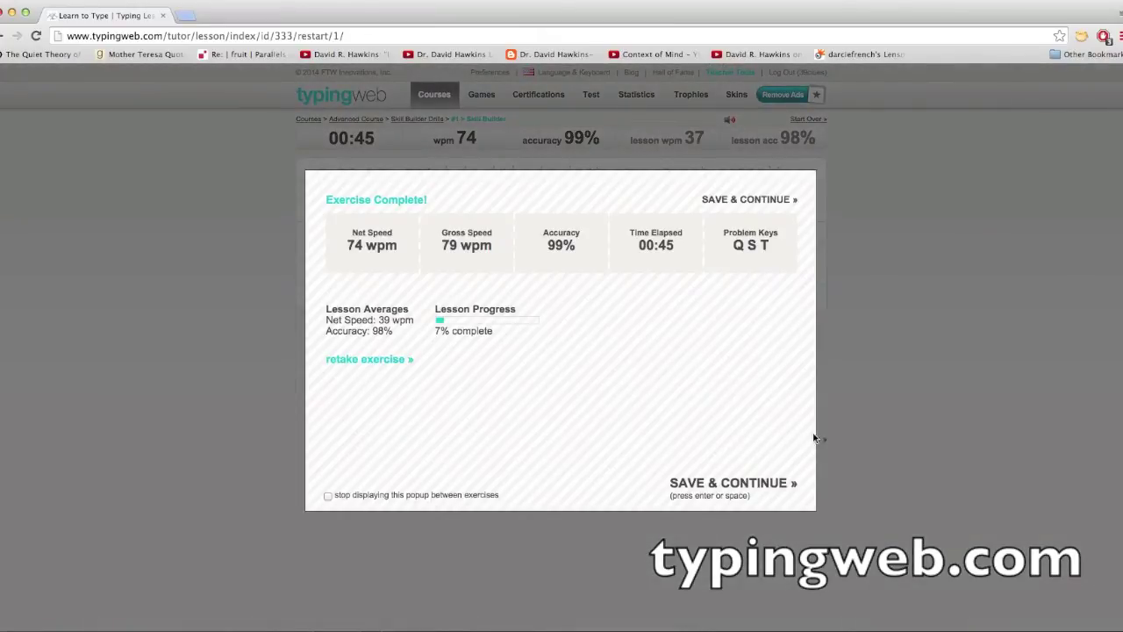
left_click(772, 485)
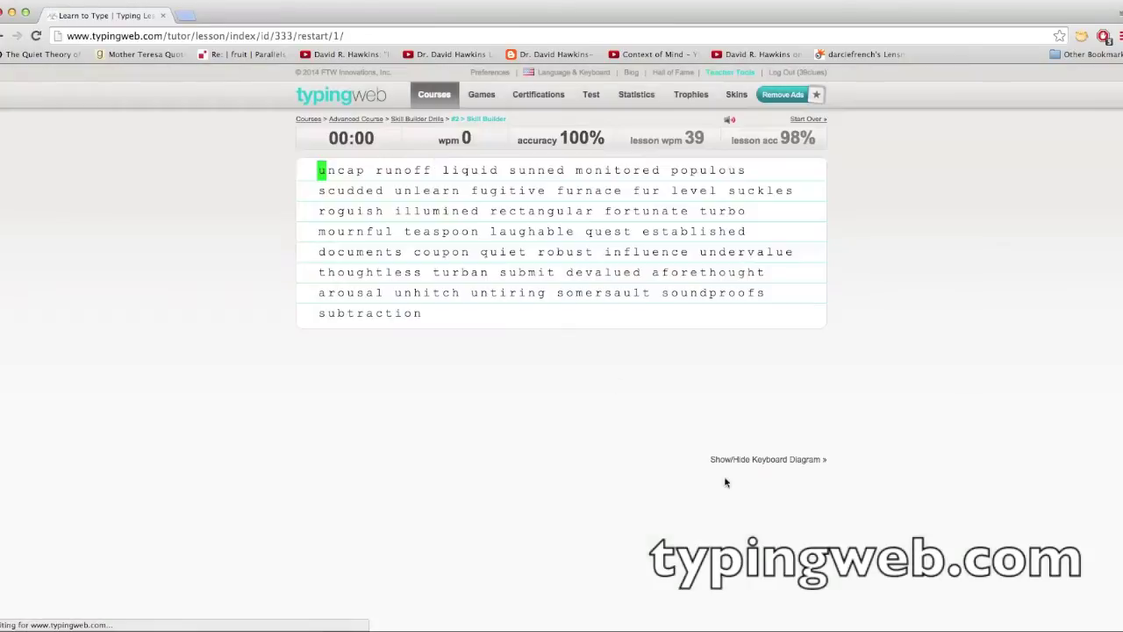
Step: Return to the course list and expand the Specialty Lessons
left_click(360, 92)
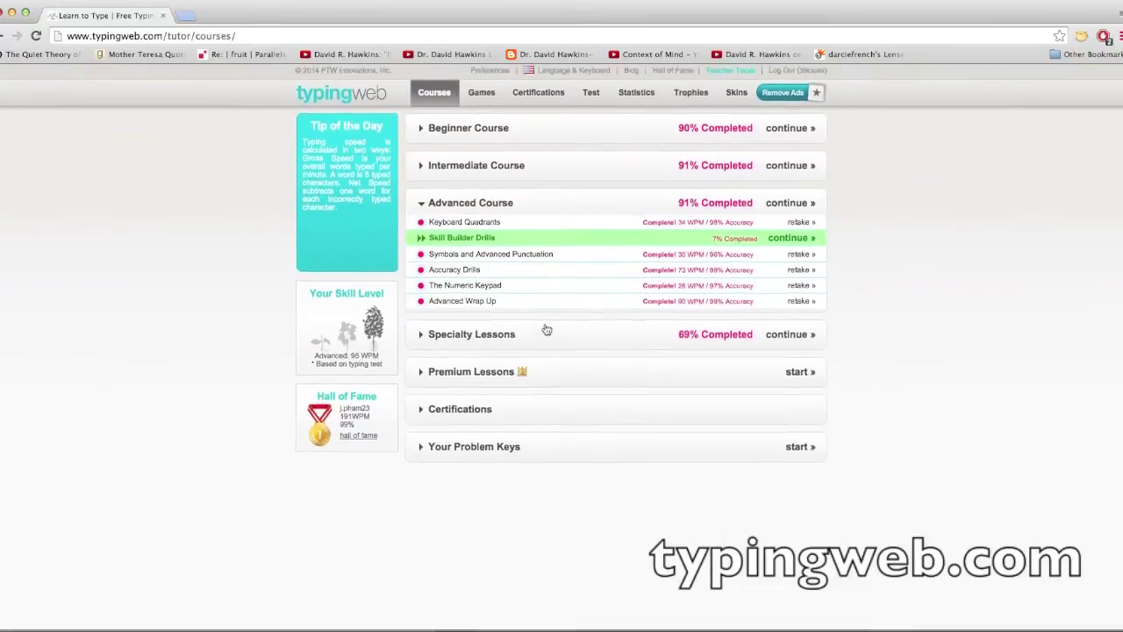
left_click(530, 336)
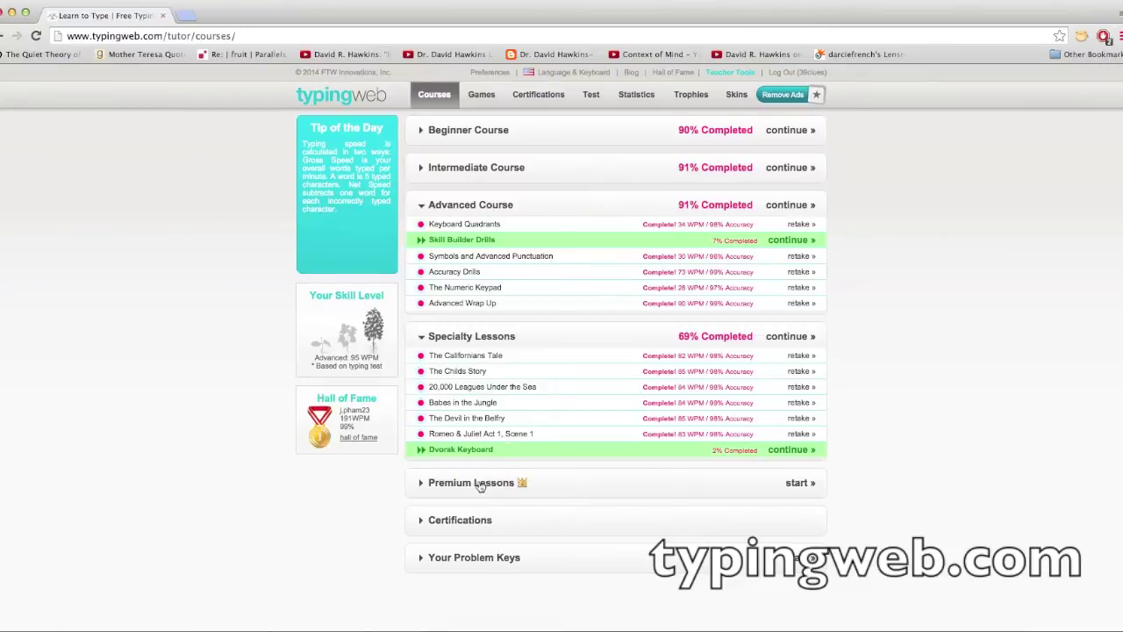
Step: Open Certifications, view the General Certification - Master certificate, and return to the certifications list
left_click(459, 520)
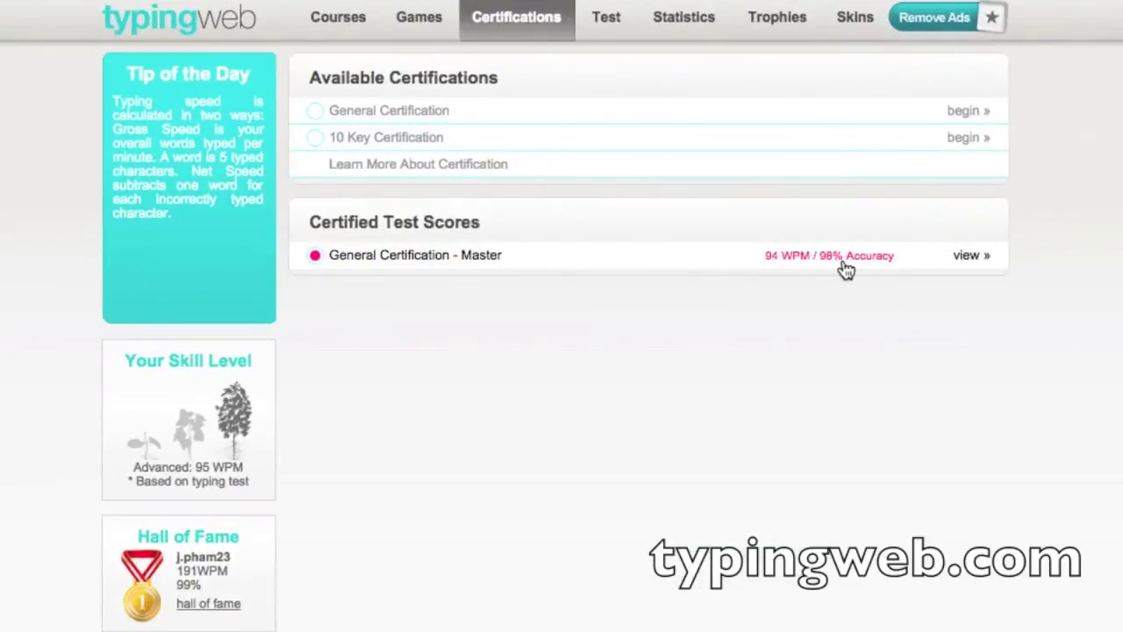
left_click(842, 264)
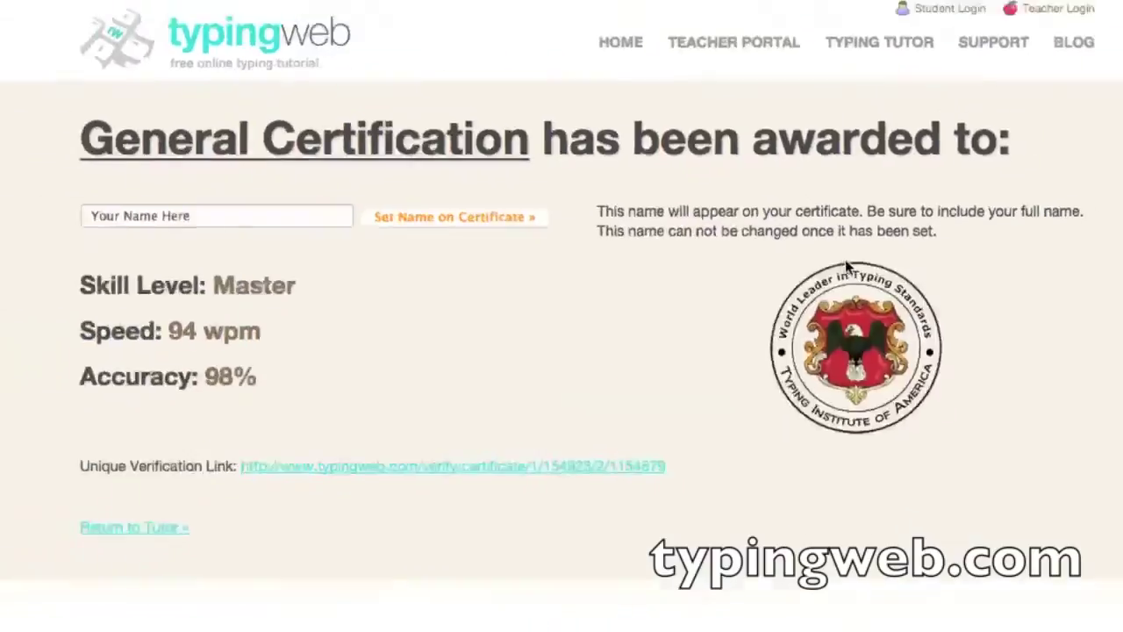
scroll(746, 293, "left", 3)
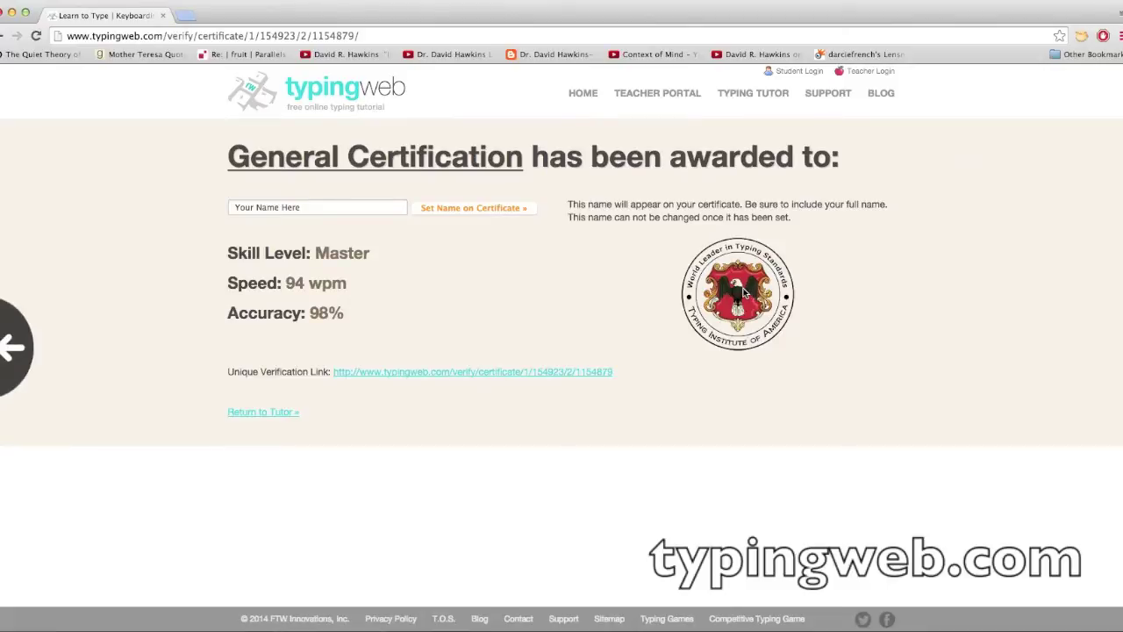
scroll(744, 292, "left", 3)
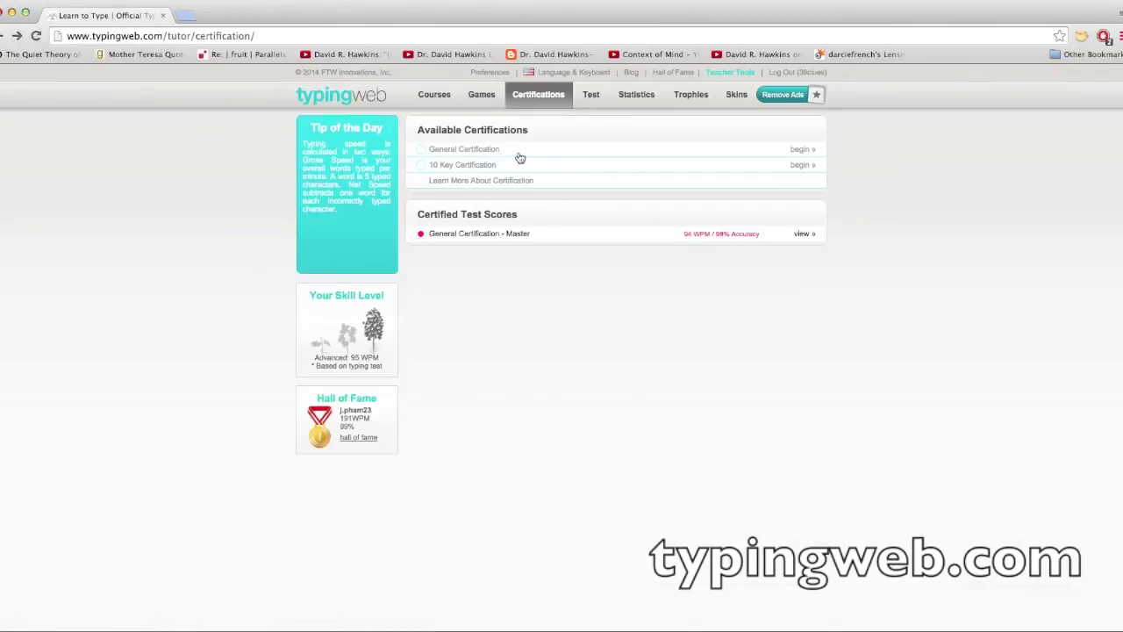
Step: Begin the General Certification test and enter its first passage from "The city has been busy" through "to see her best aunt."
left_click(505, 151)
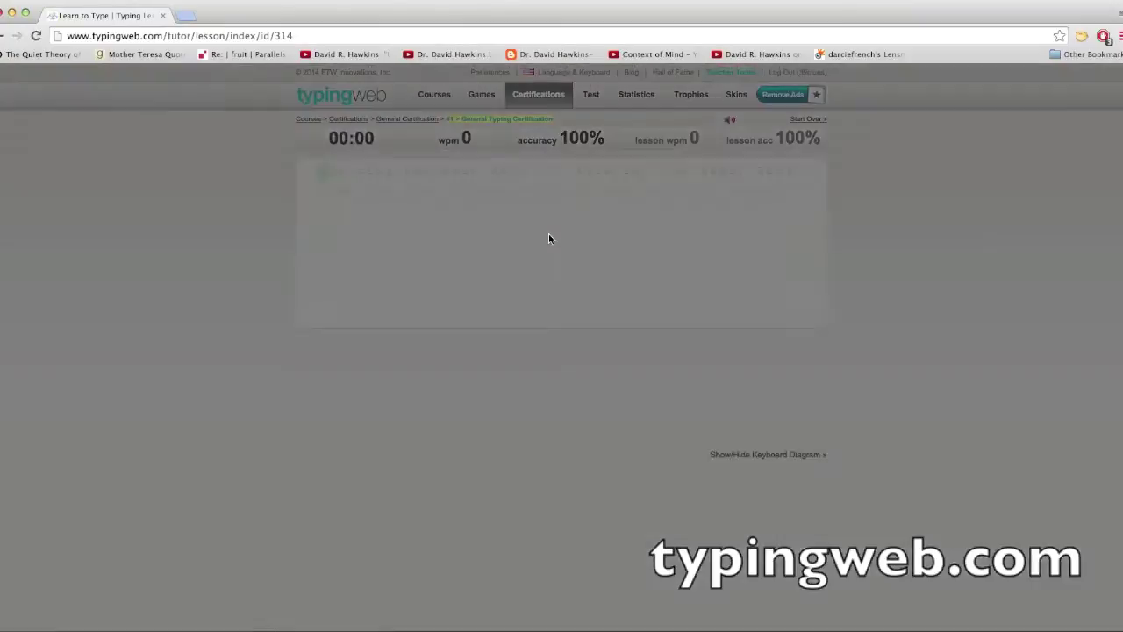
key("Return")
type("The city")
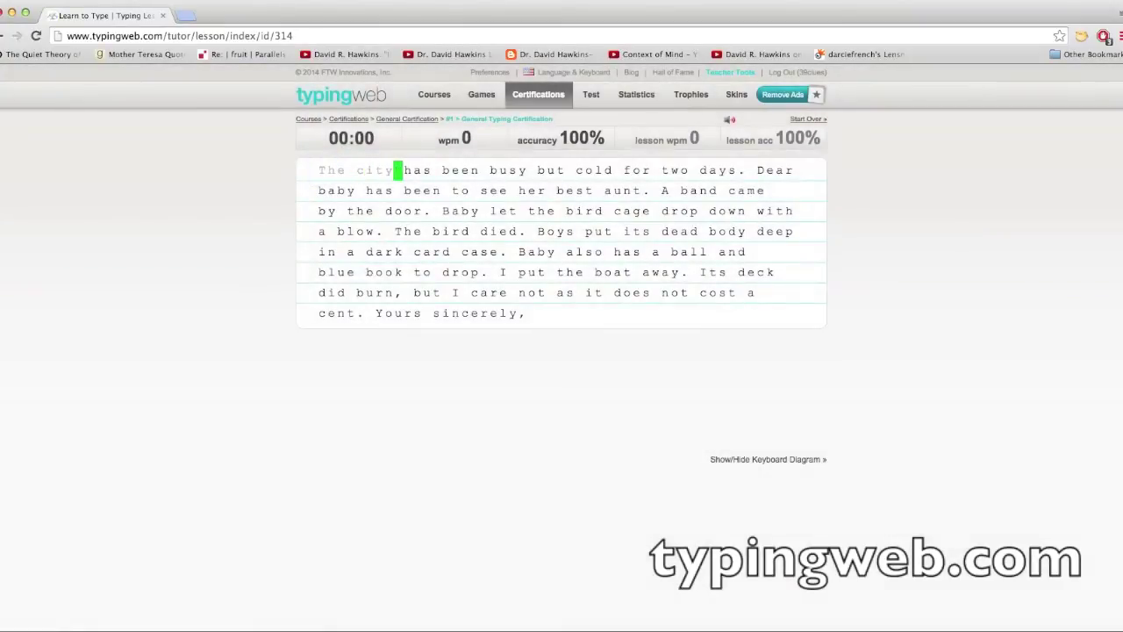
type(" has been busy but")
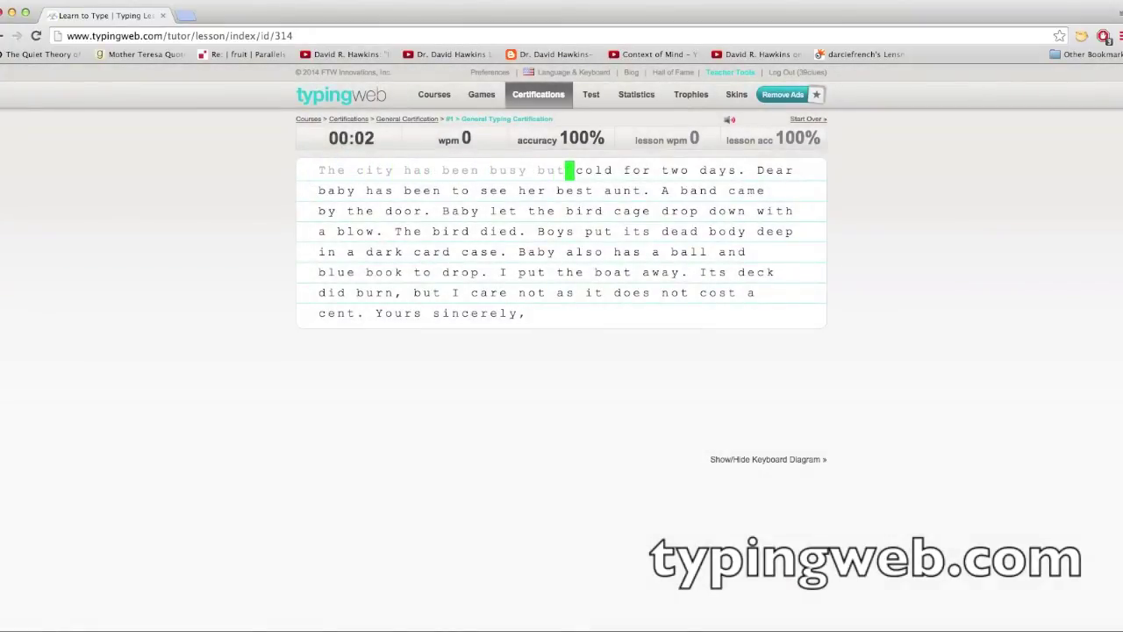
type(" cold for two days.")
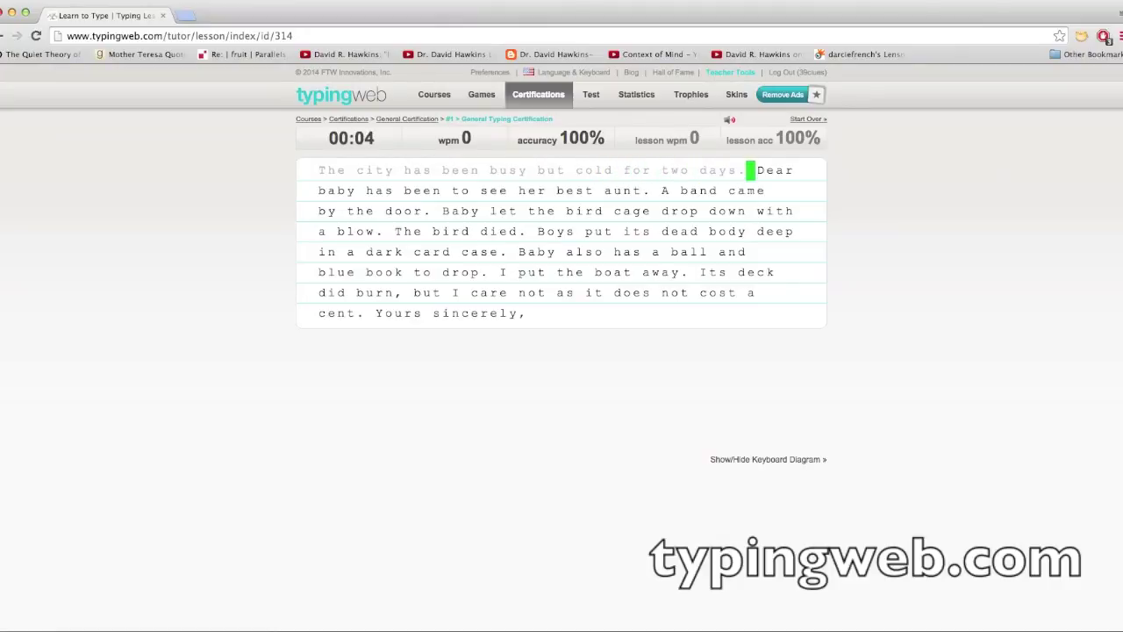
type(" Dear baby has bee")
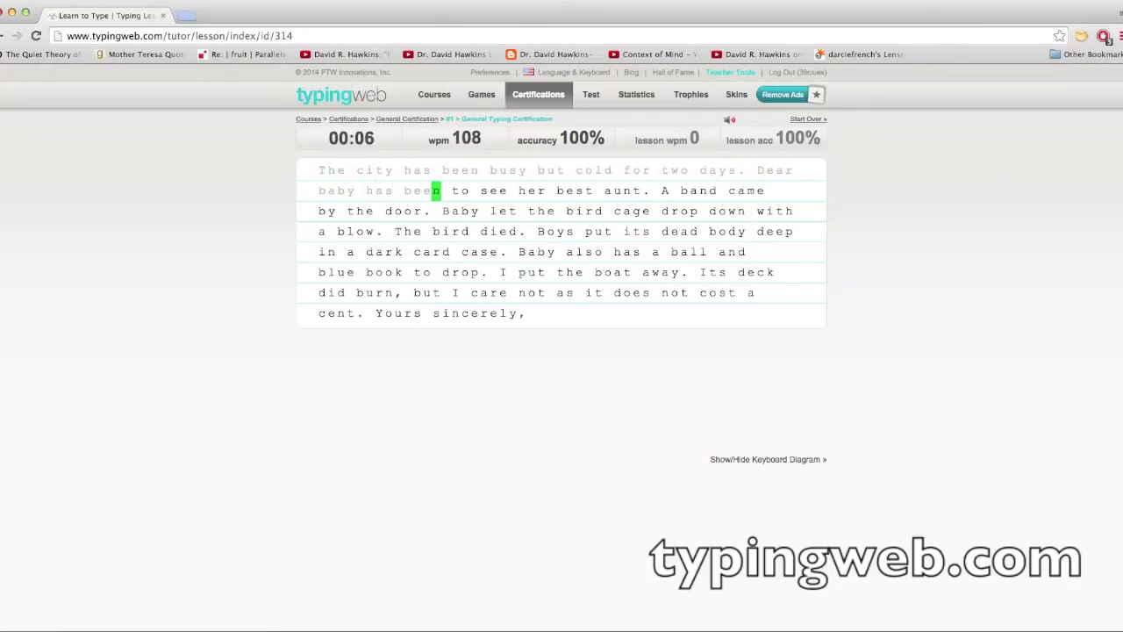
type("n to see her best aunt. ")
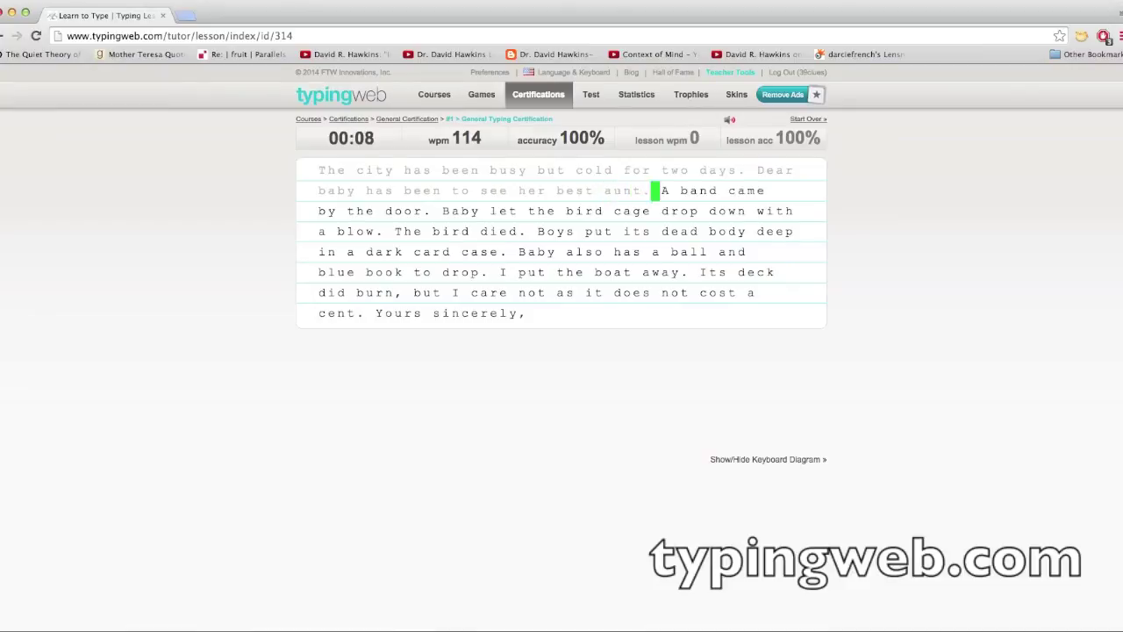
Step: Continue the first certification passage from "A band came by the door." through "drop down with a blow."
type("A band came by t")
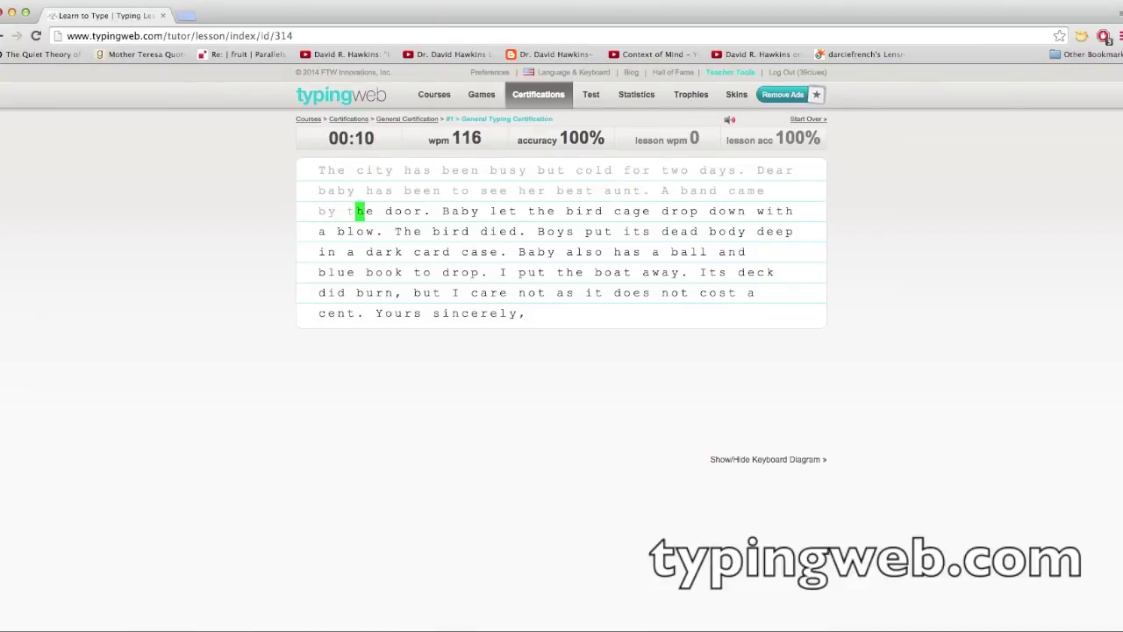
type("he door. Baby let ")
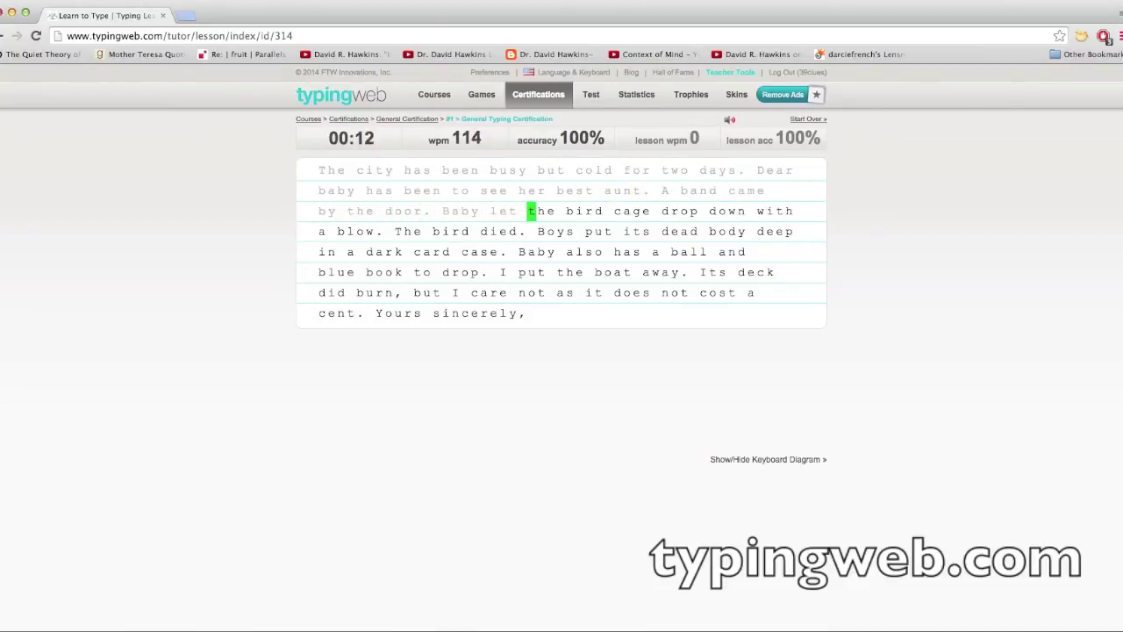
type("the bird cage dro")
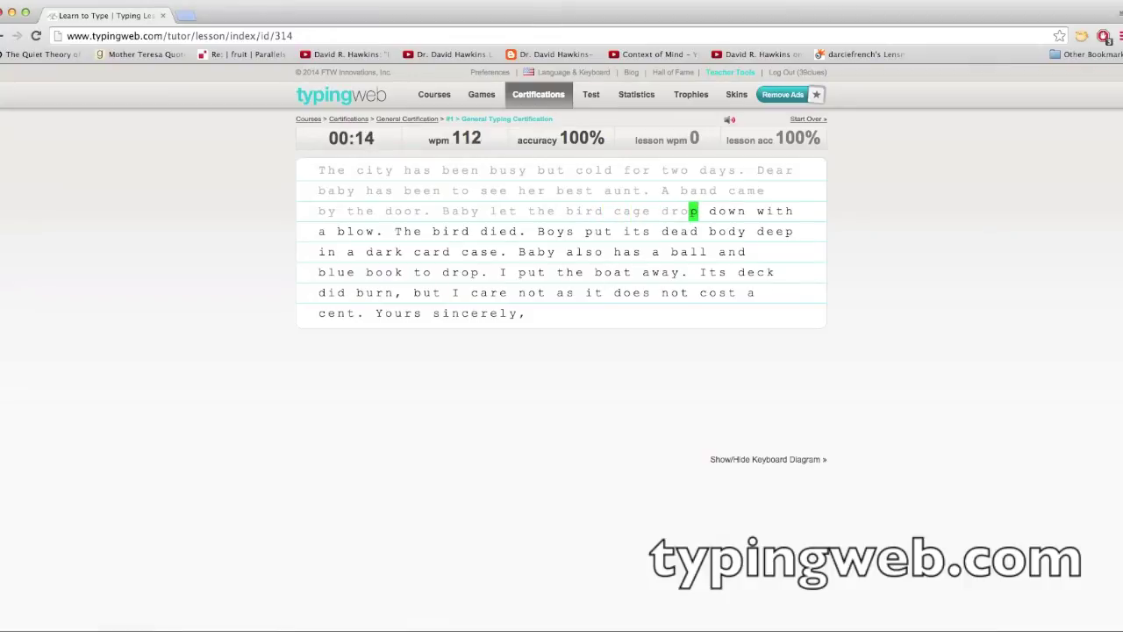
type("p down with a bl")
type("ow. ")
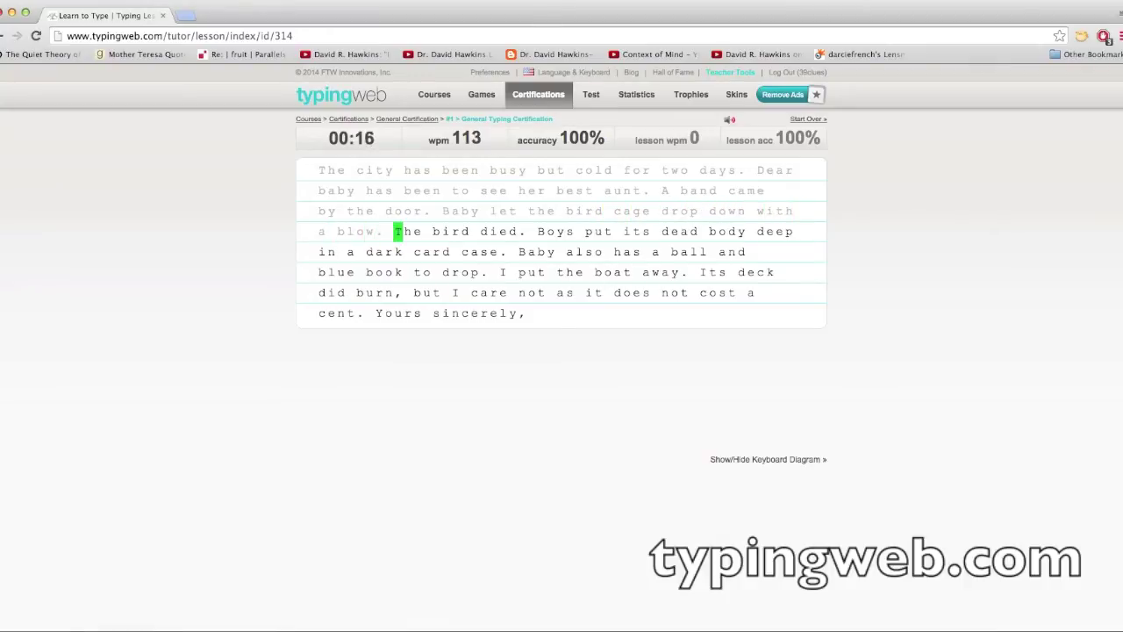
Step: Continue the passage from "The bird died." through "Baby also has a ball"
type("The bird died. Boy")
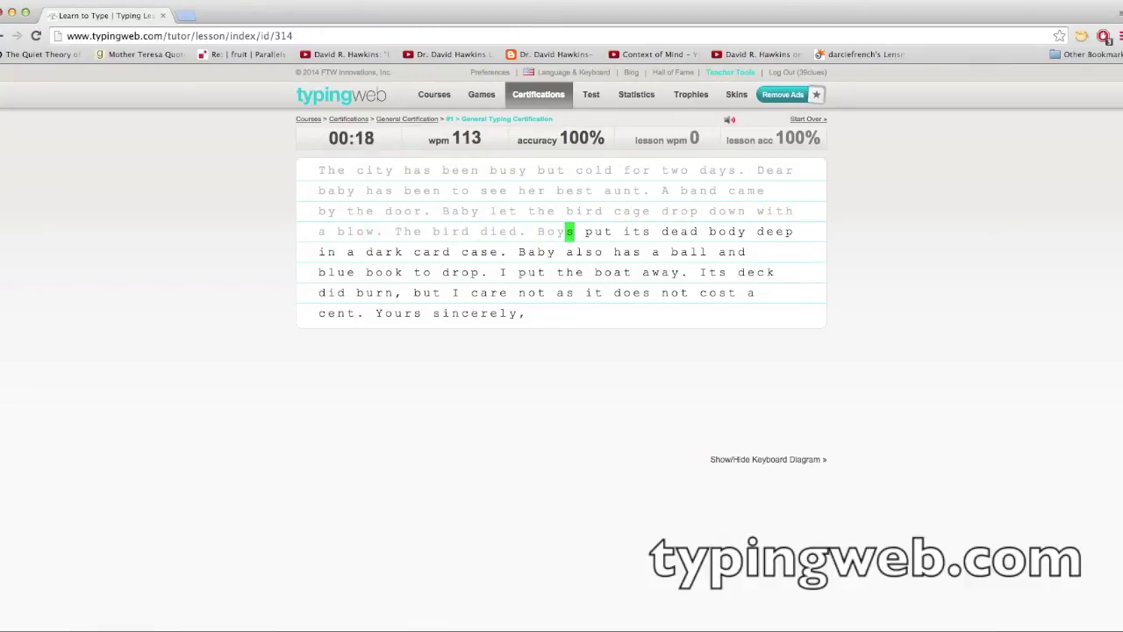
type("s putits dead")
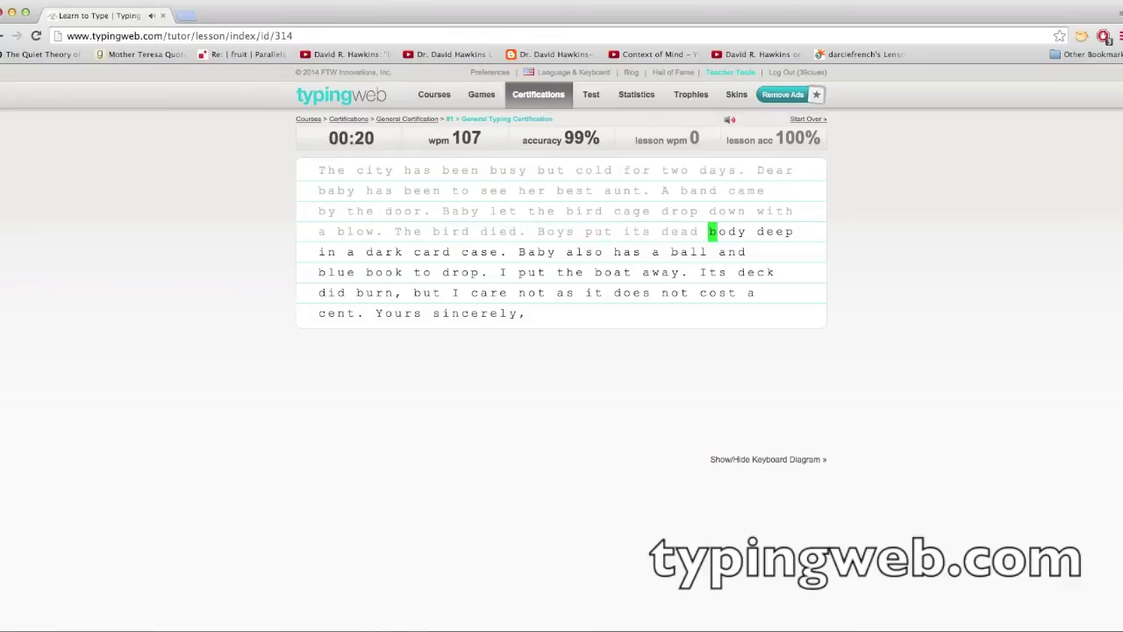
type("bodyp in a dark card c")
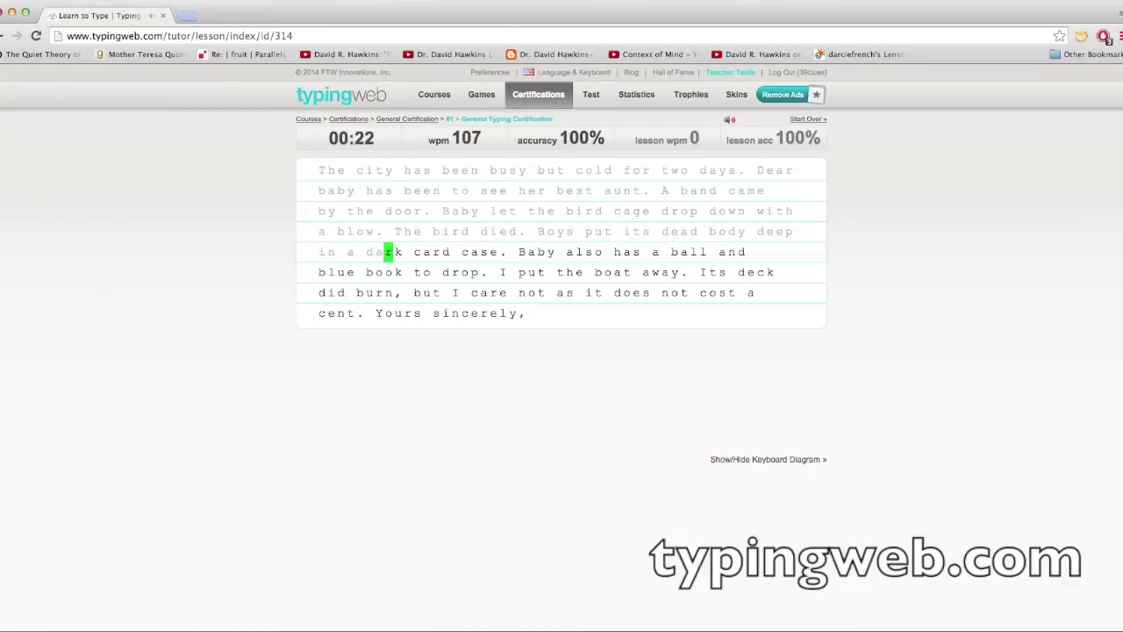
type("ase. Bab")
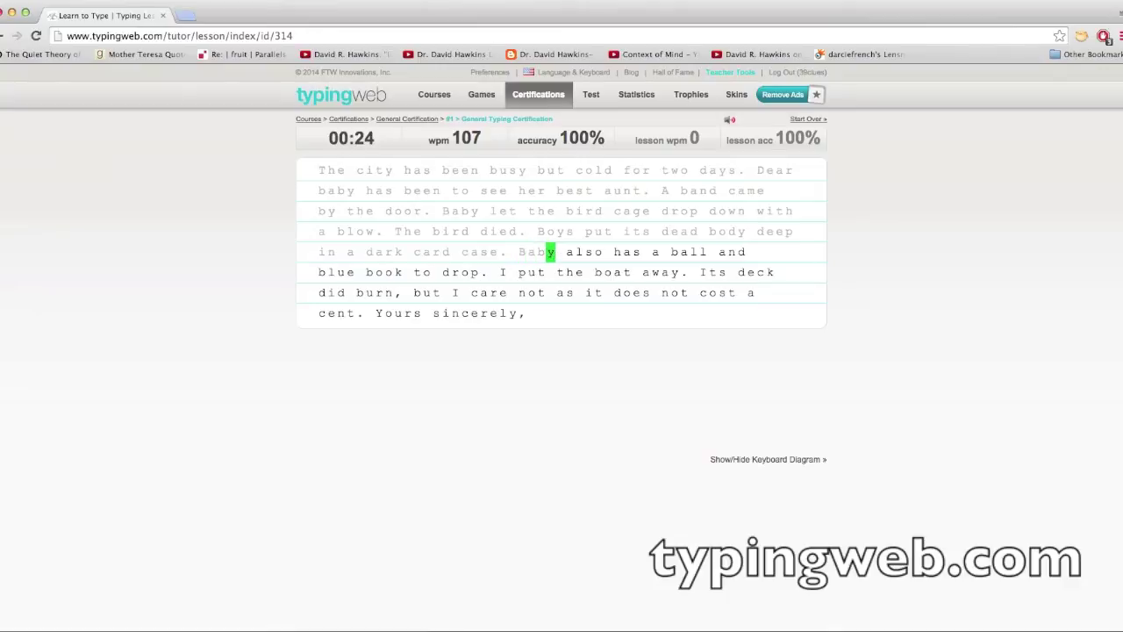
type("y also has a ball ")
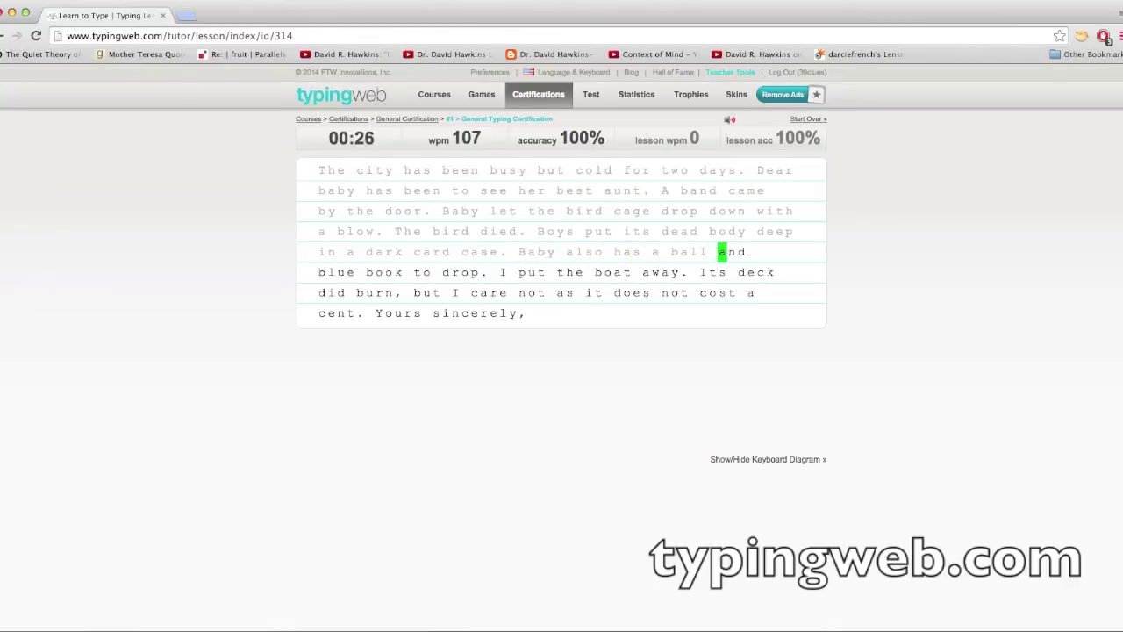
Step: Complete the first certification passage from "and blue book to drop." through the closing "Yours sincerely,"
type("and blue book to d")
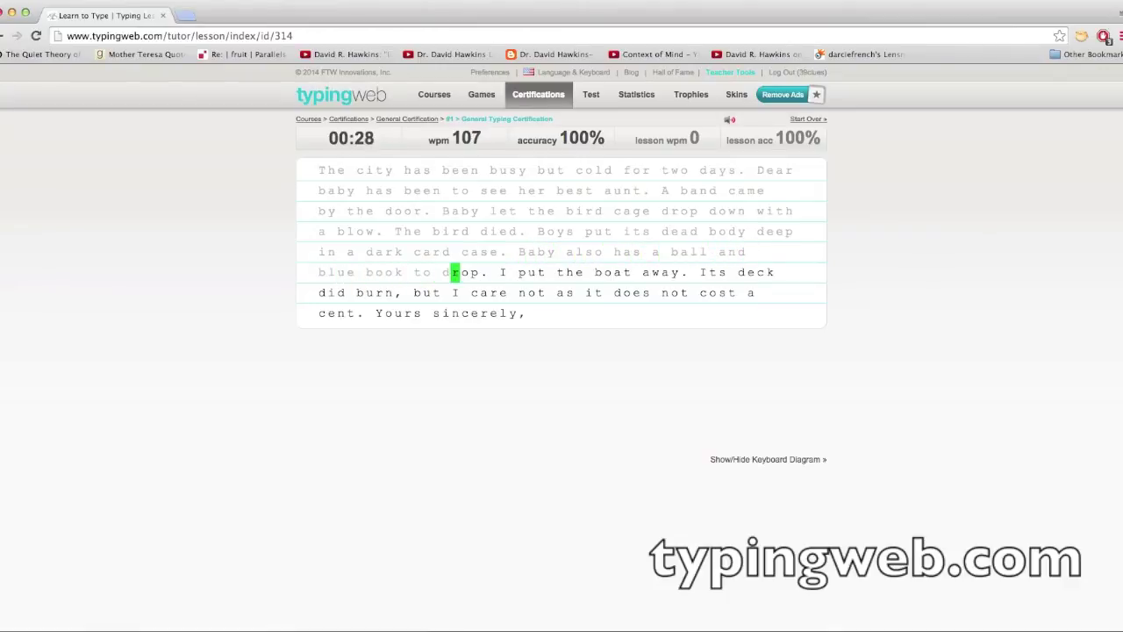
type("rop. I put the boa")
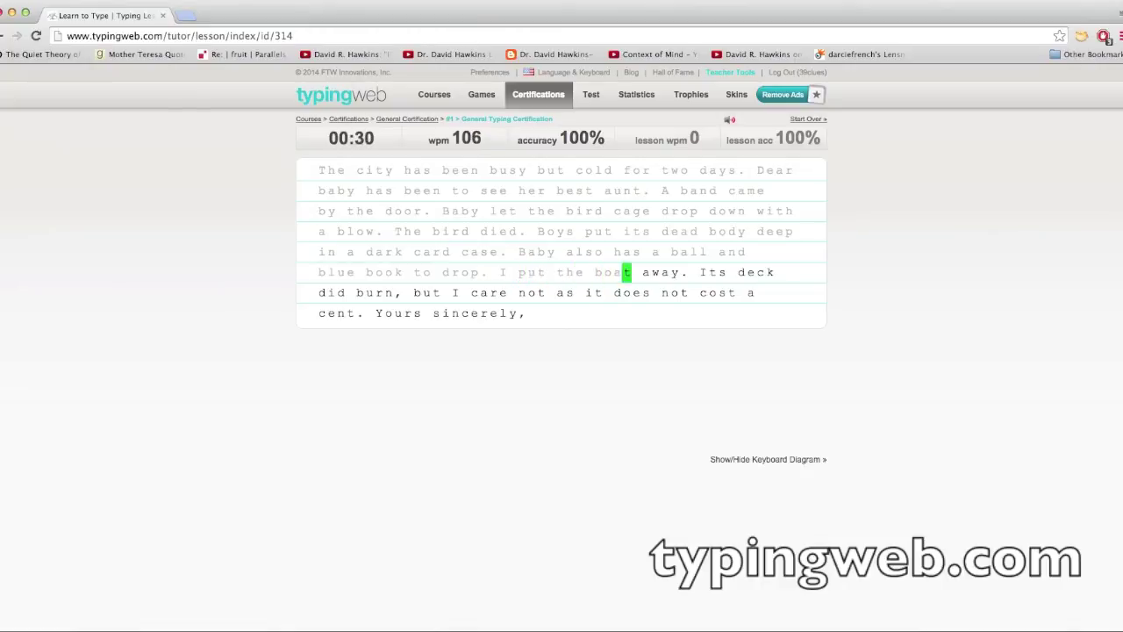
type("t away. Its deck did b")
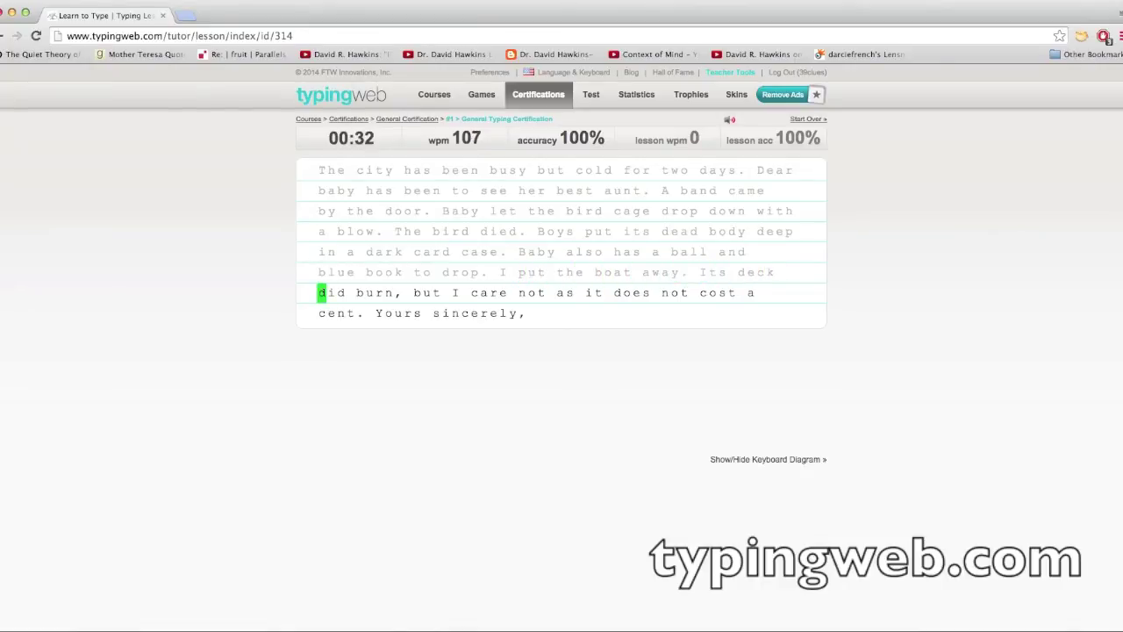
type("urn, but I care n")
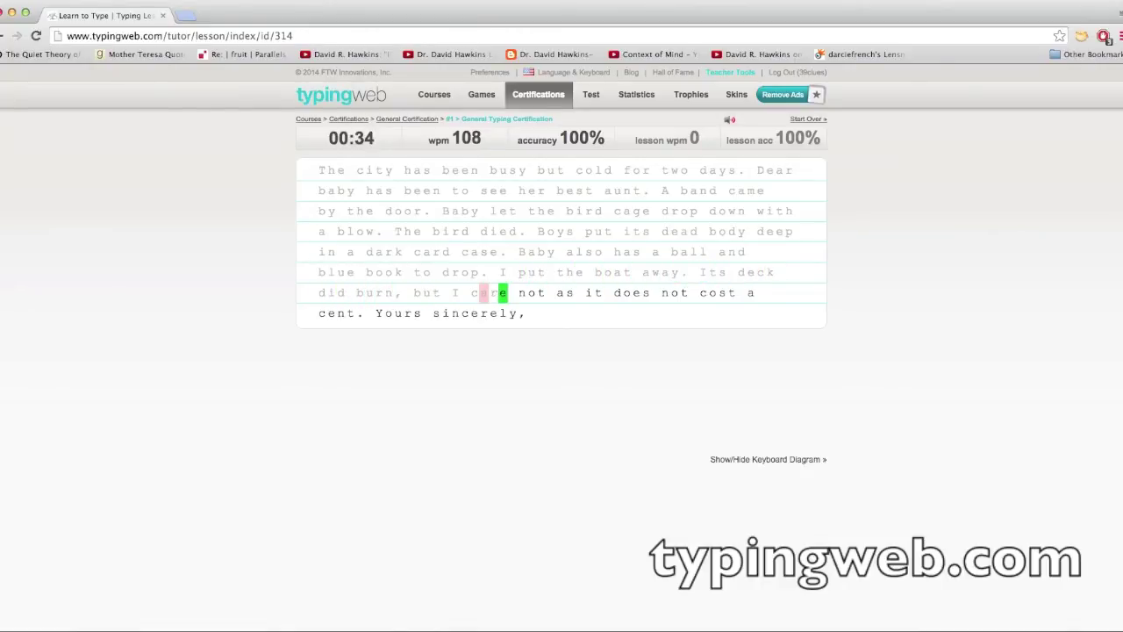
type("ot as it ")
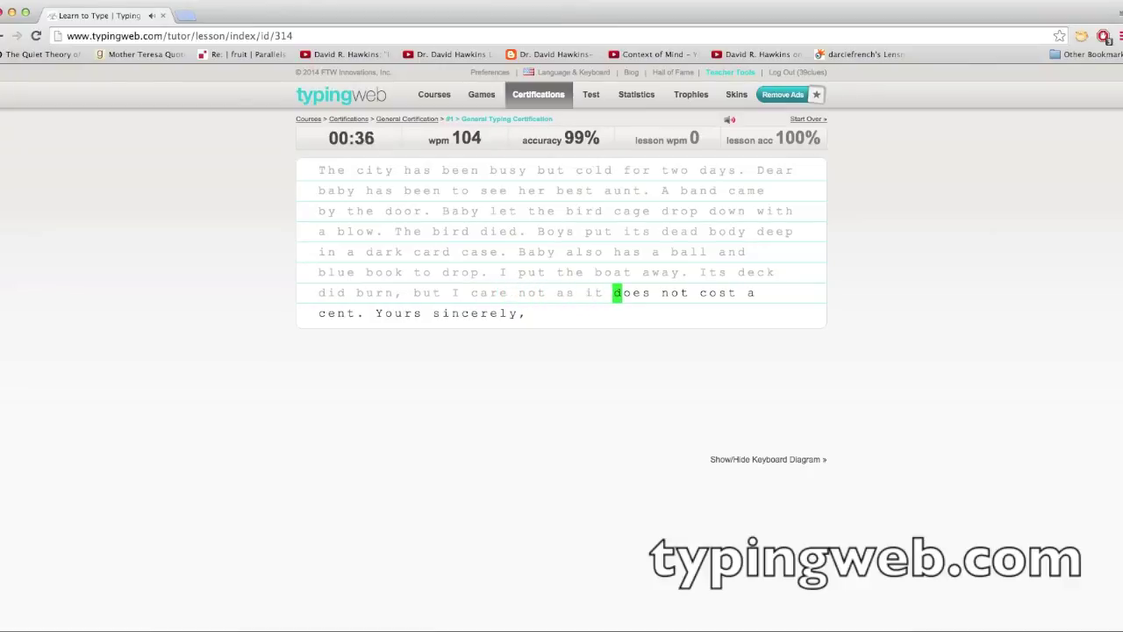
type("does not cost a ")
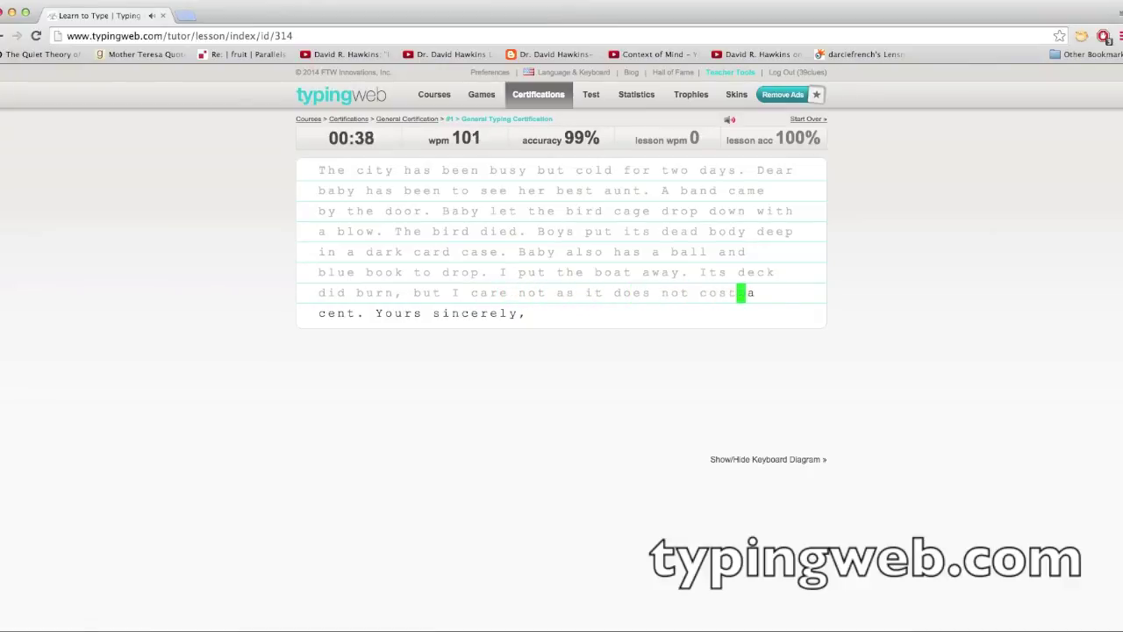
type("Yours s")
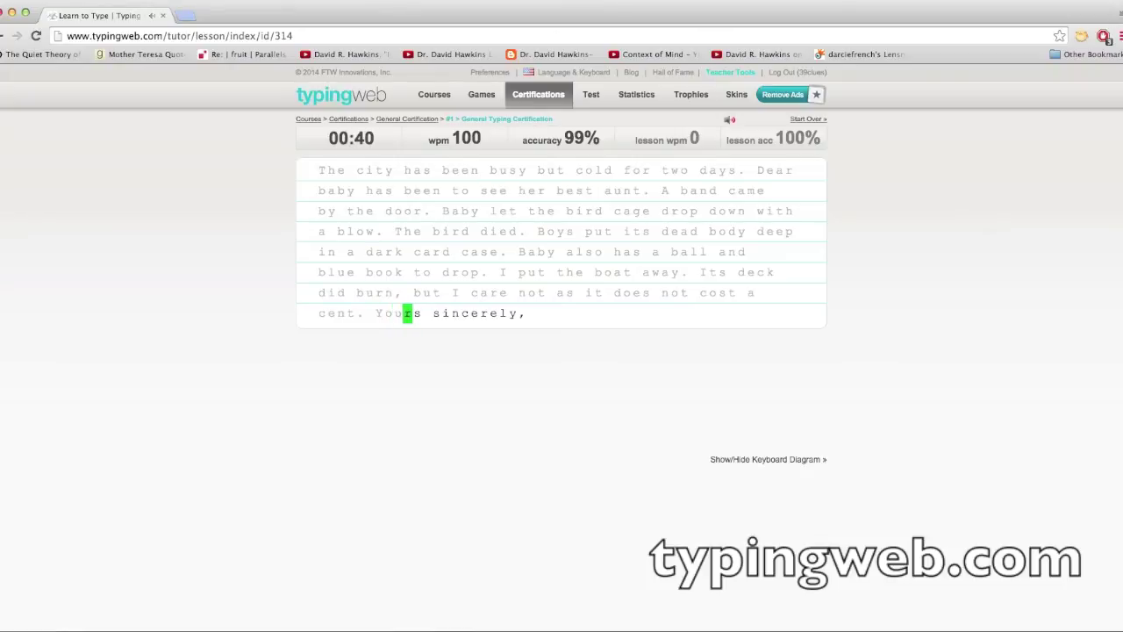
type("incerely,")
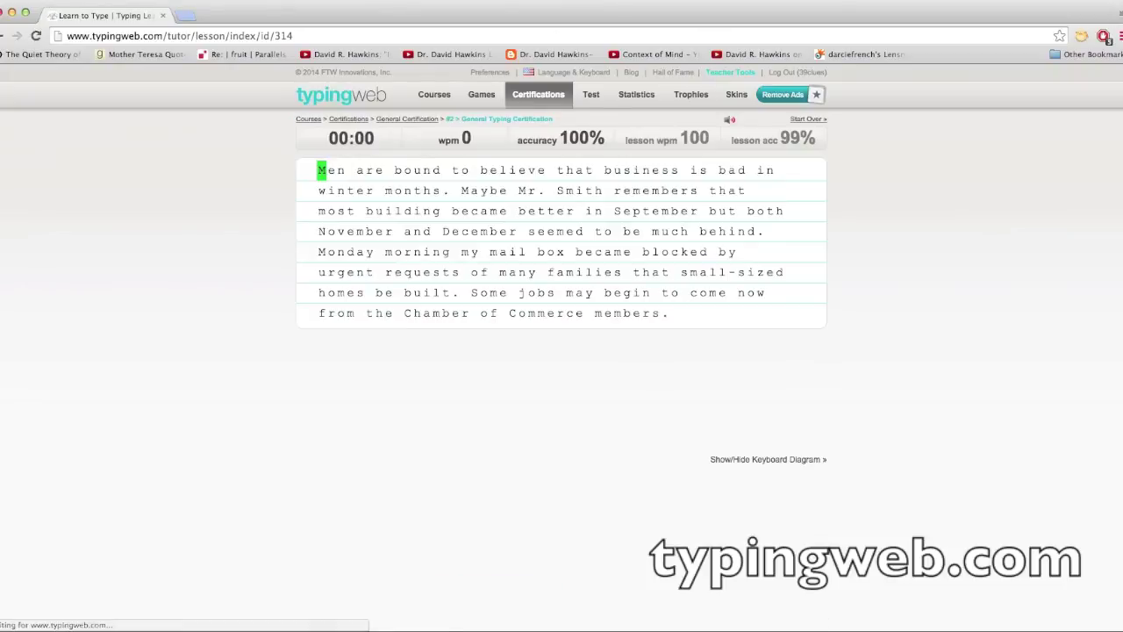
Step: Enter the first three lines of the second certification passage, from "Men are bound to believe" through "September but both"
type("Men are bo")
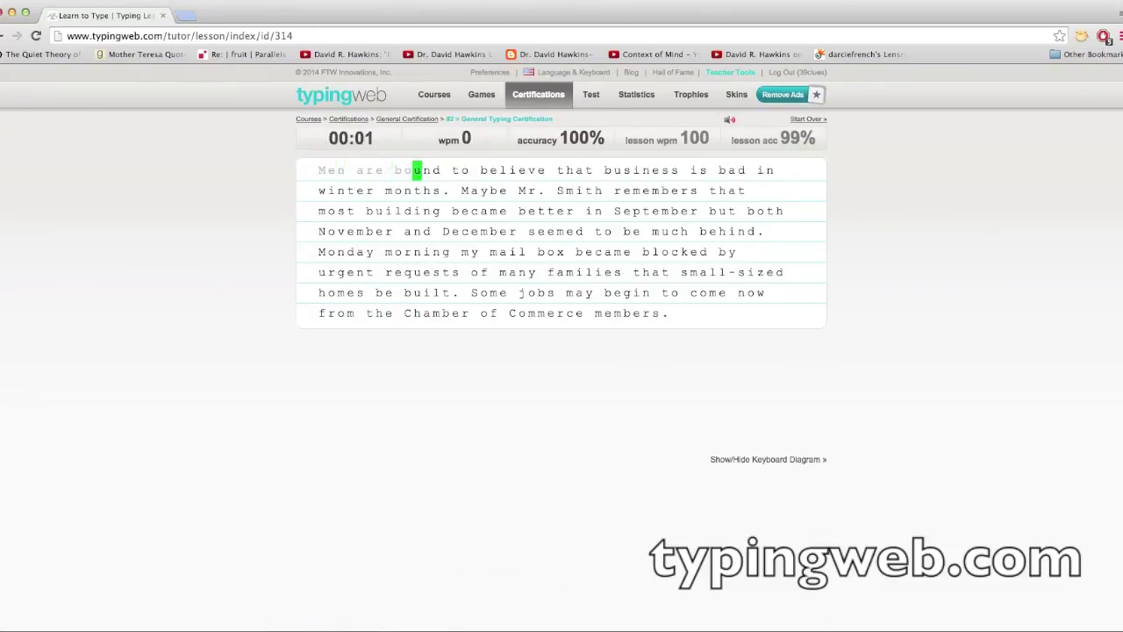
type("und to believe that bus")
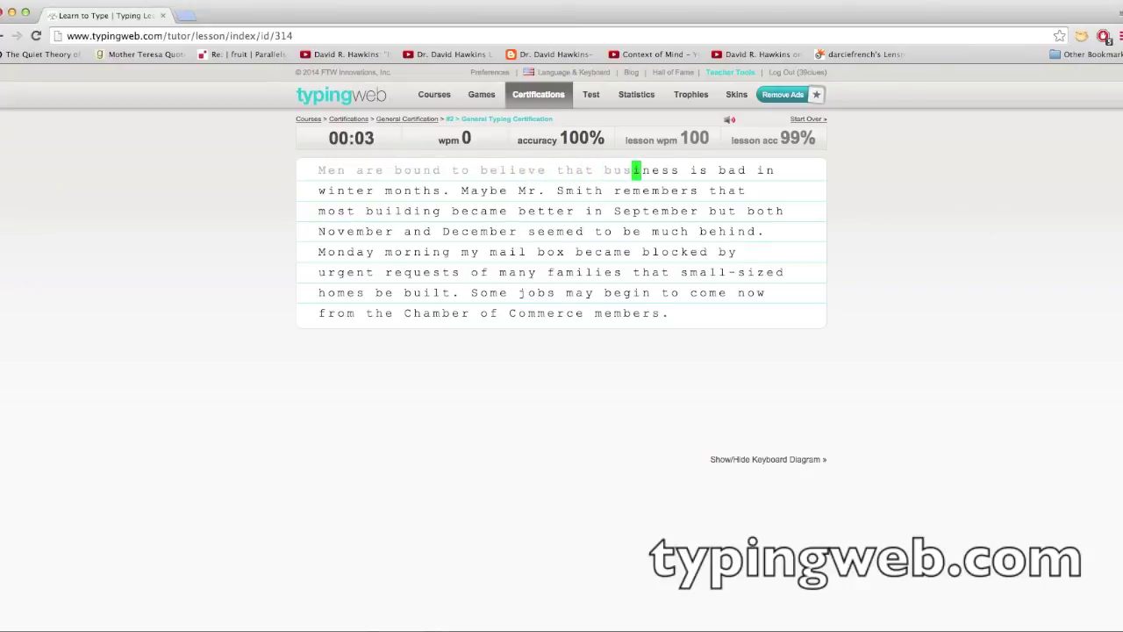
type("iness is bad in")
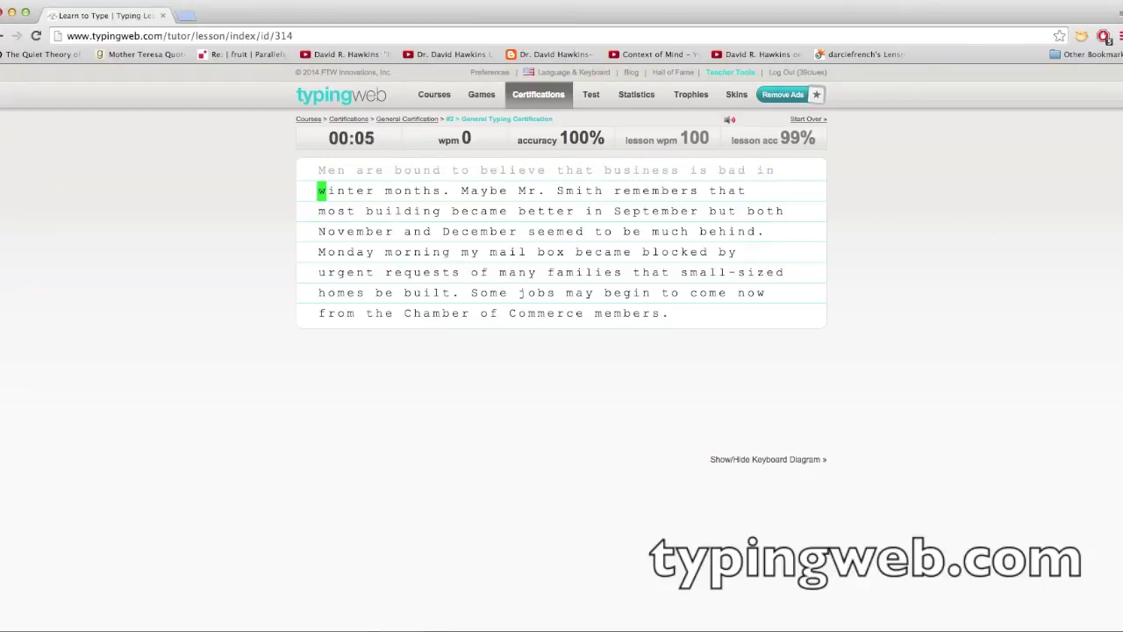
type(" winter months. Ma")
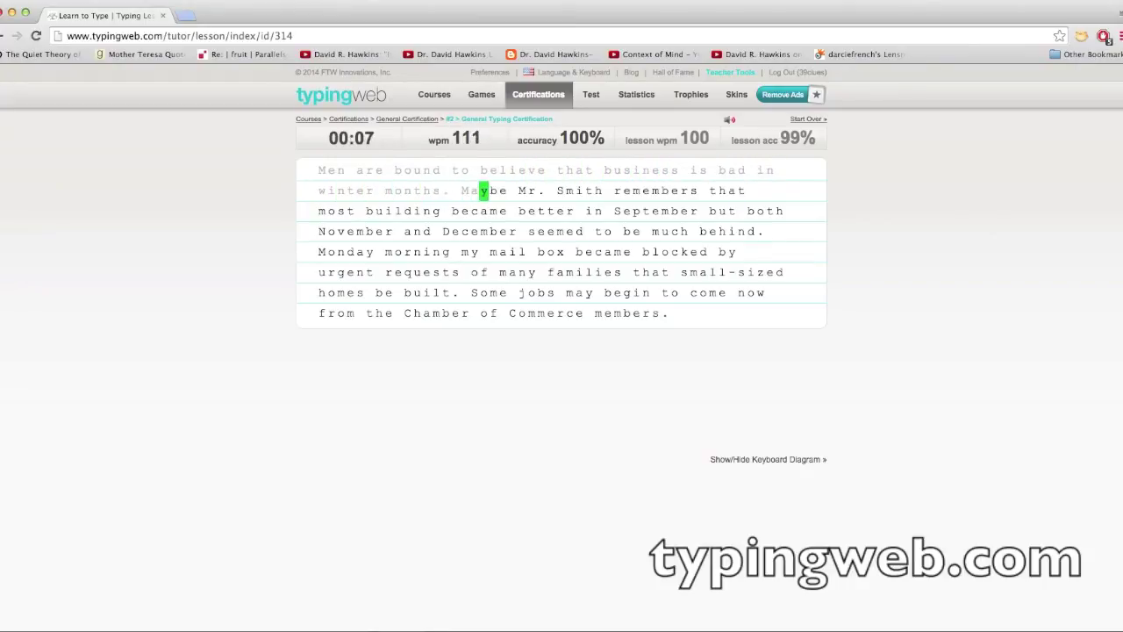
type("ybe Mr. Smith reme")
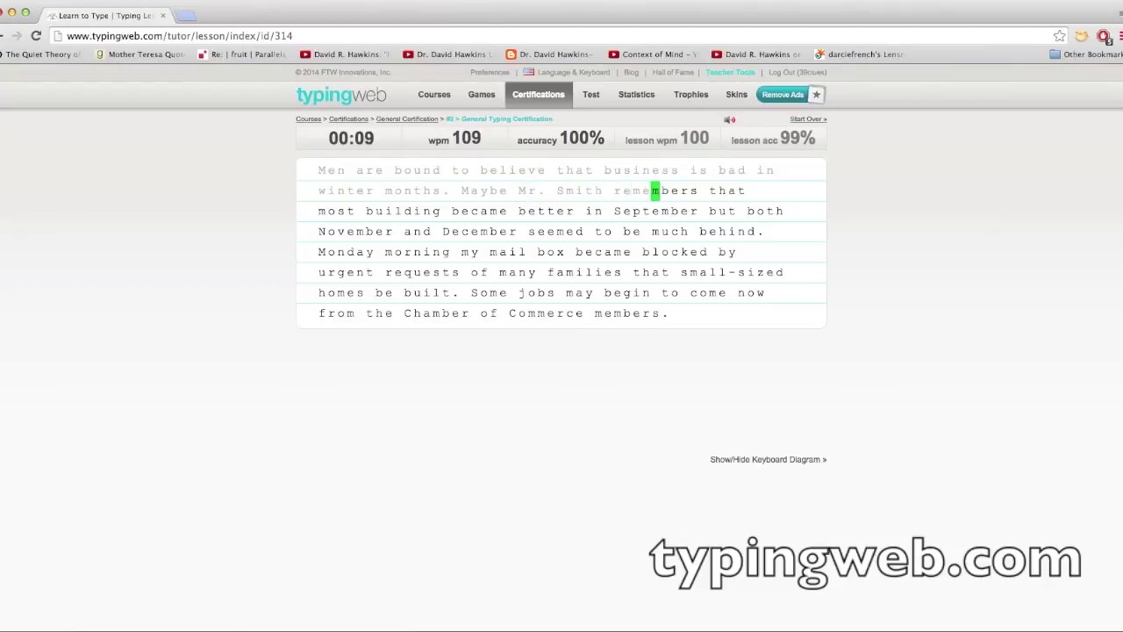
type("mbers that most bu")
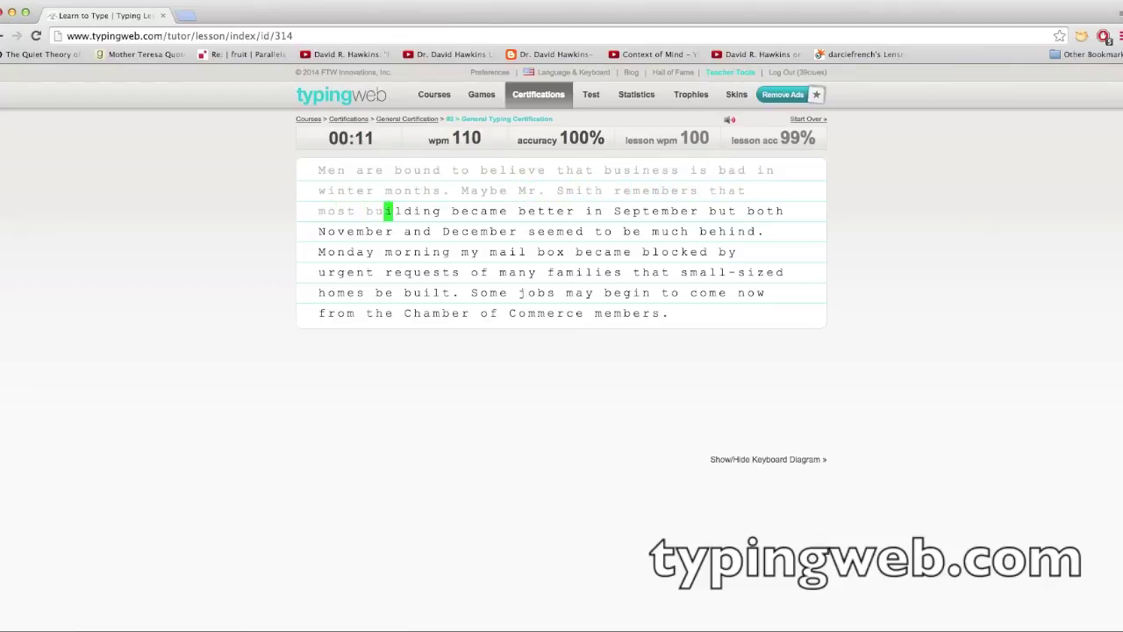
type("ilding becam")
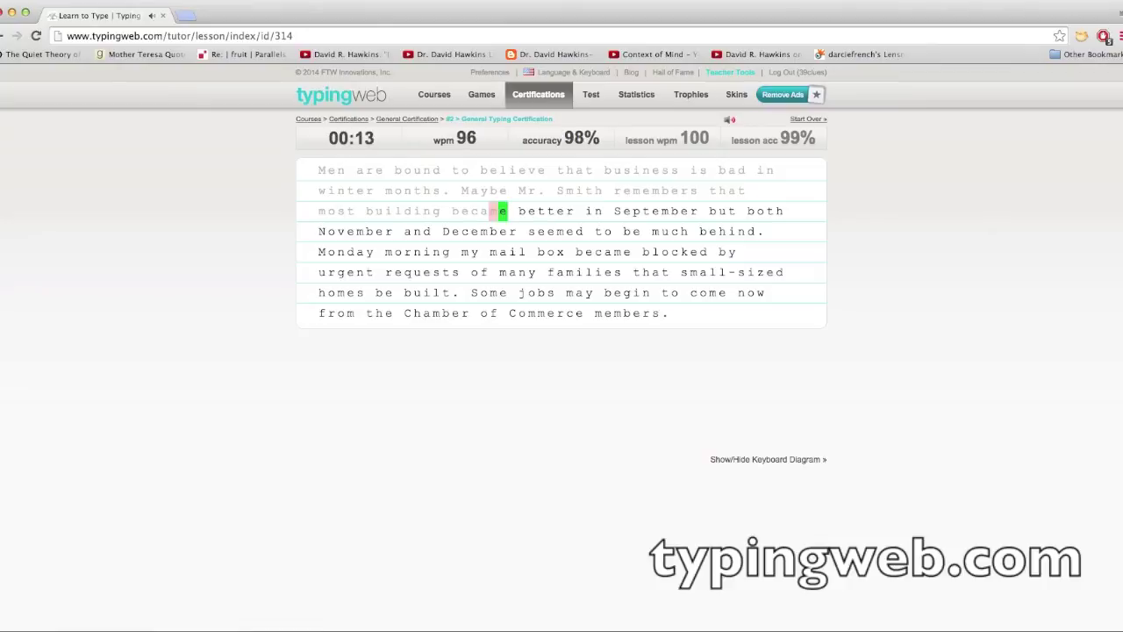
type("e better in Sep")
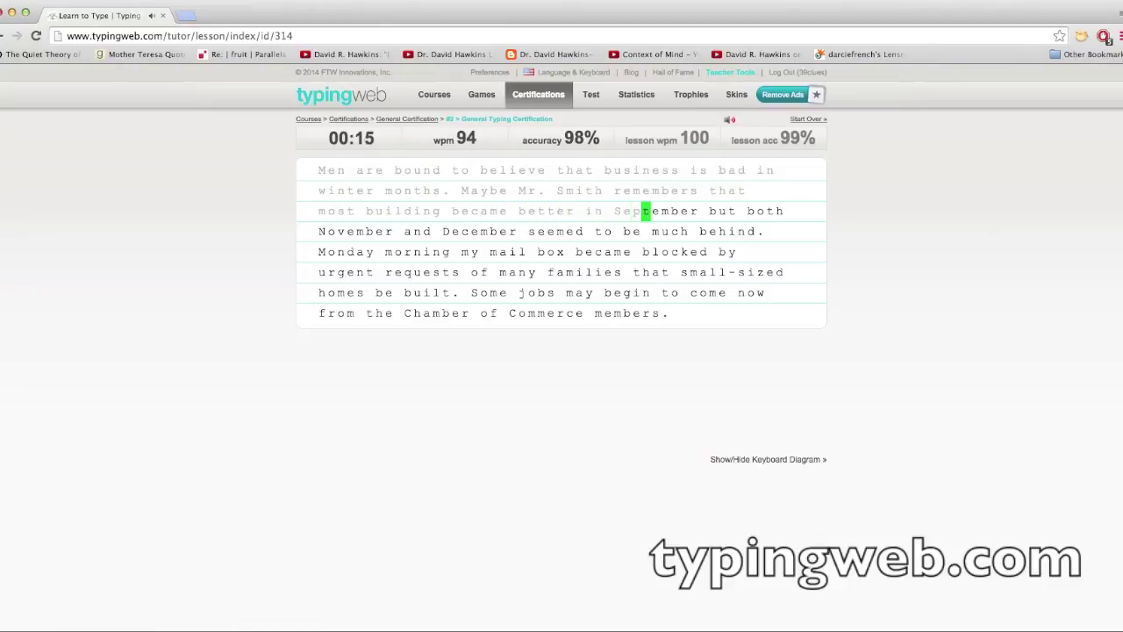
type("tember but both")
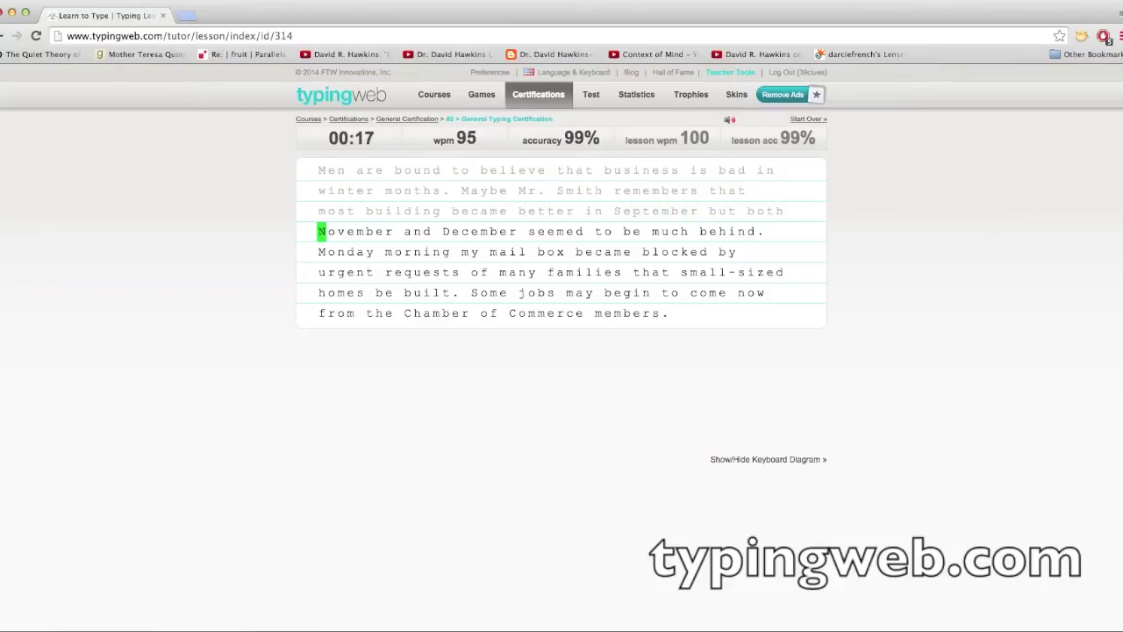
Step: Enter the second passage's fourth line, "November and December seemed to be much behind."
type(" November and Dec")
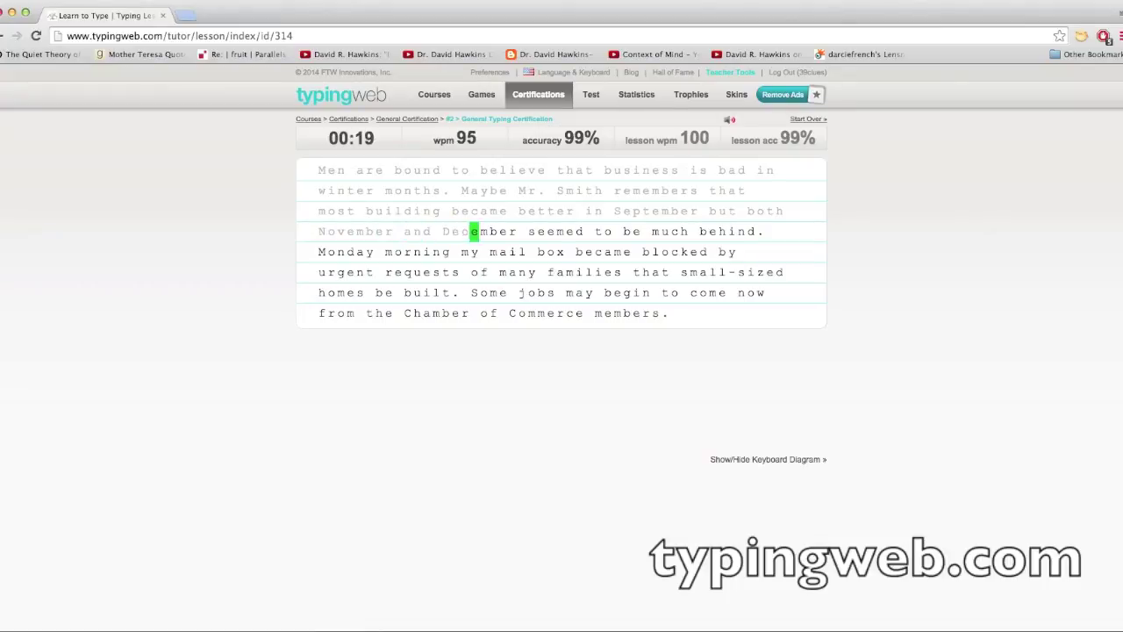
type("ember seemed to be ")
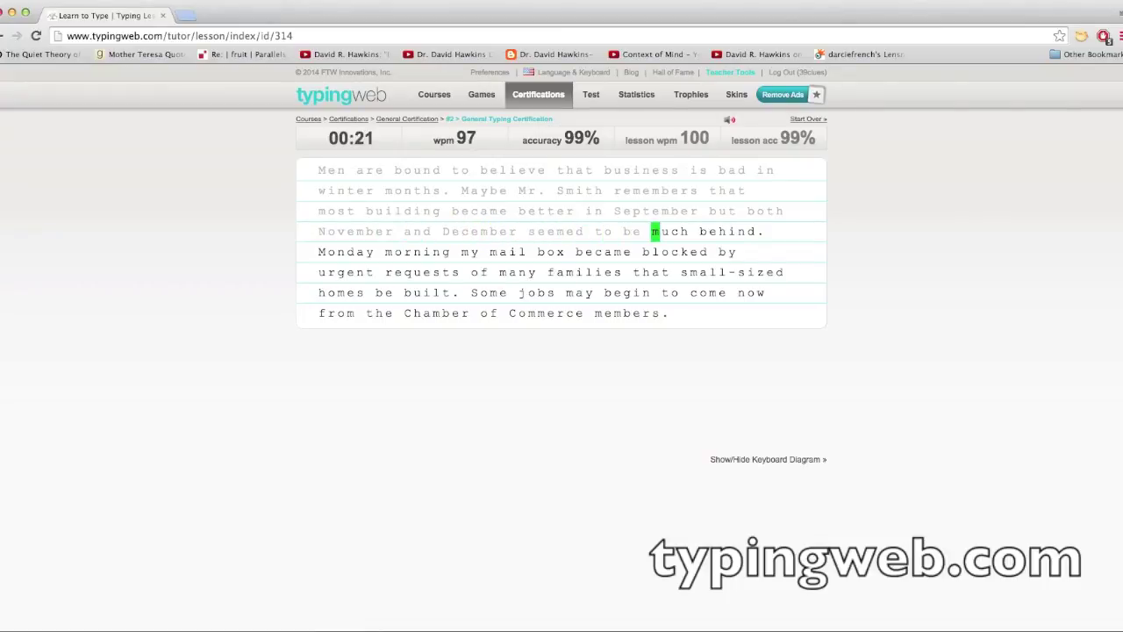
type("much behind.")
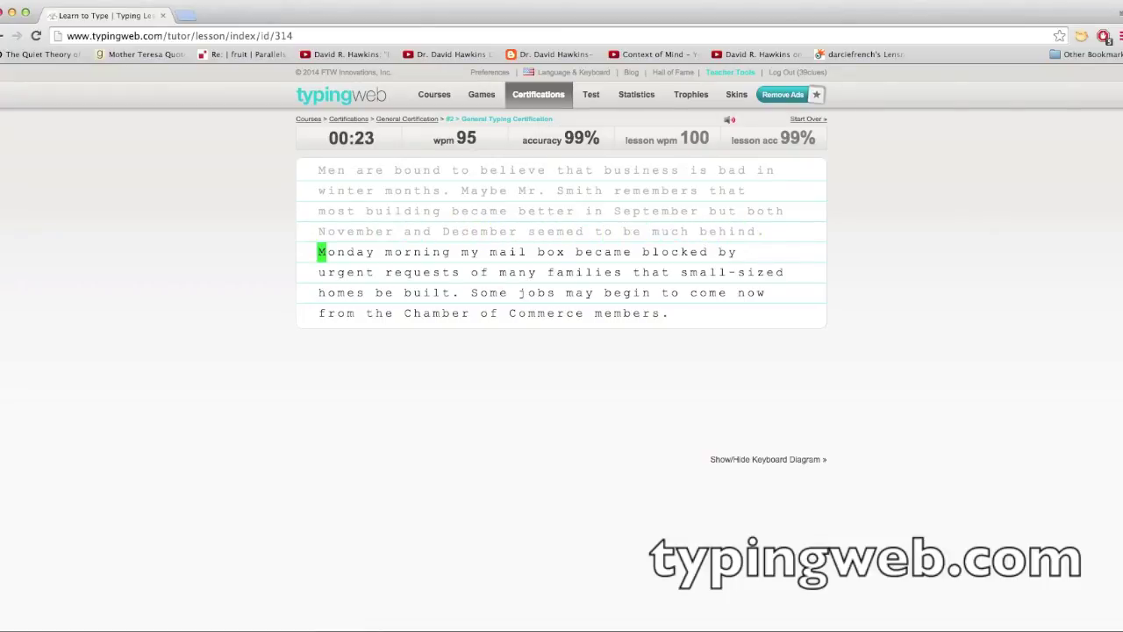
Step: Enter the second certification passage's fifth and sixth lines, from "Monday morning my mail box" through "families that small-sized"
type(" Monday morning my ")
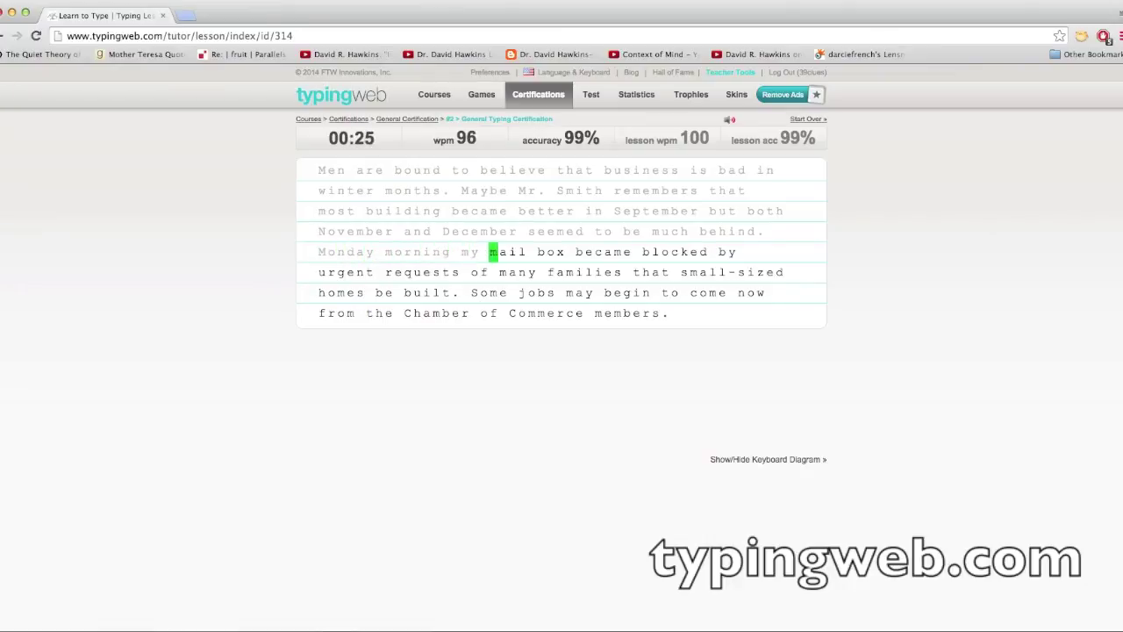
type("mail box became ")
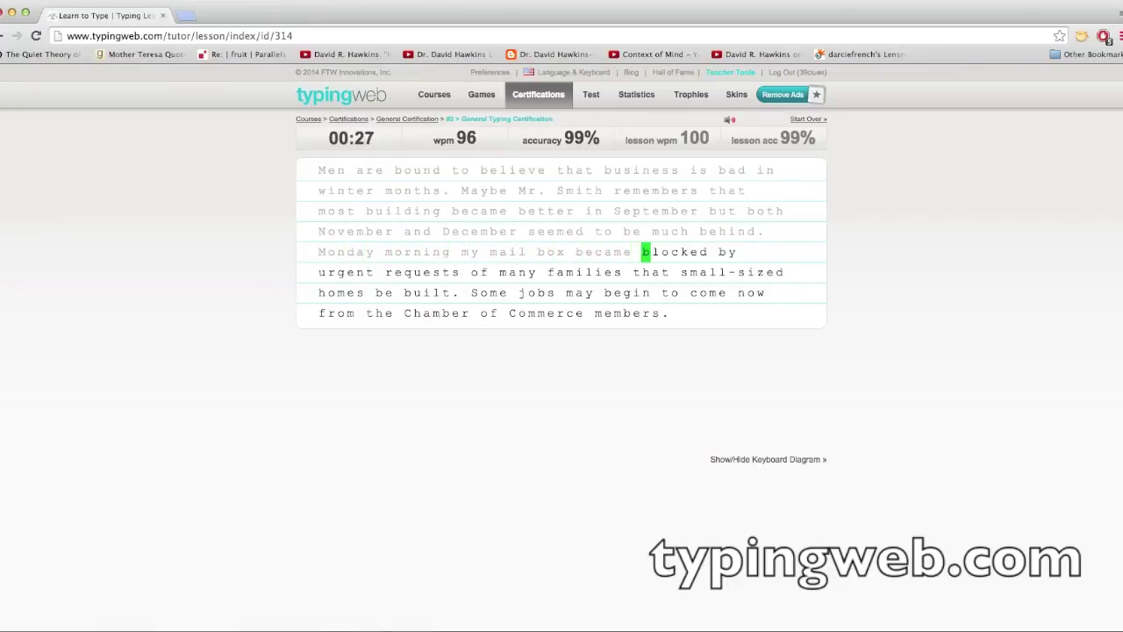
type("blocked by ur")
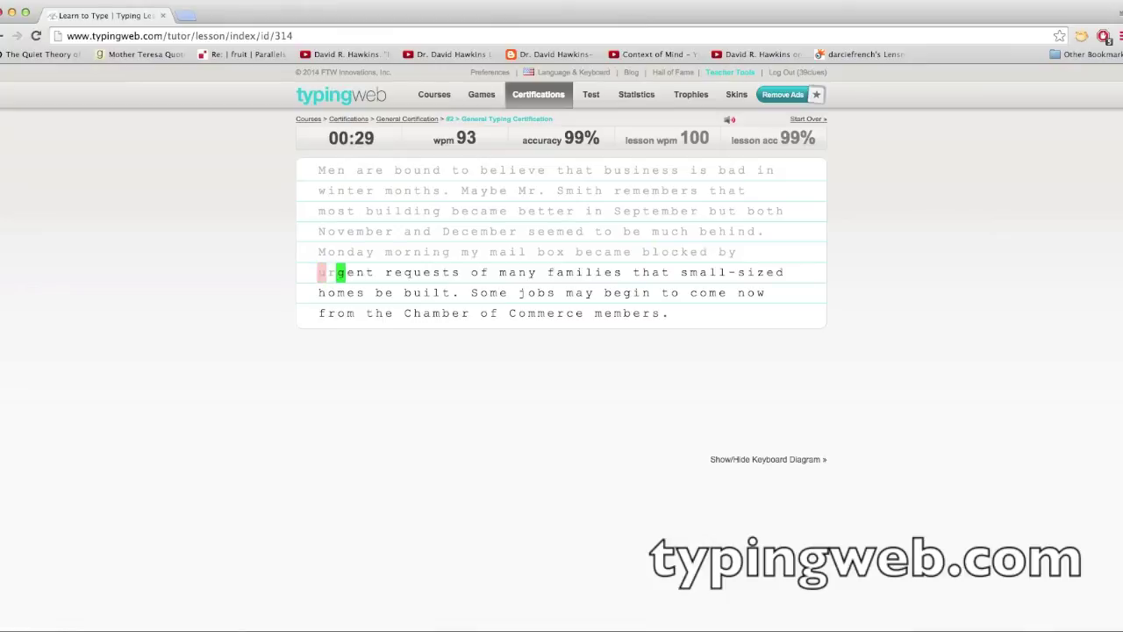
type("urgent reques")
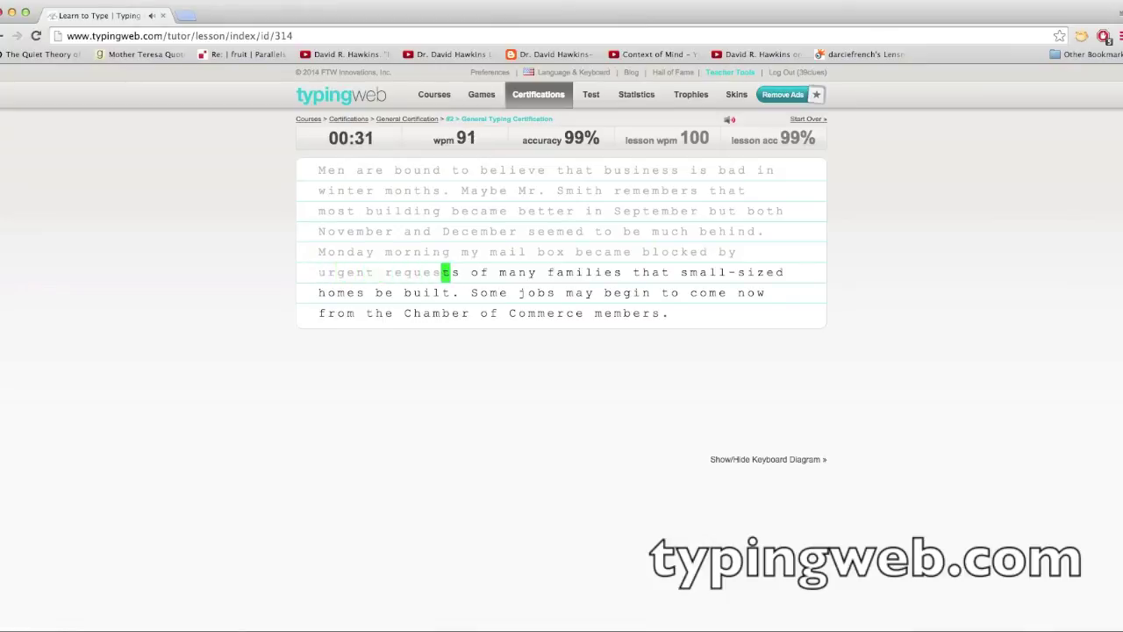
type("ts of many famil")
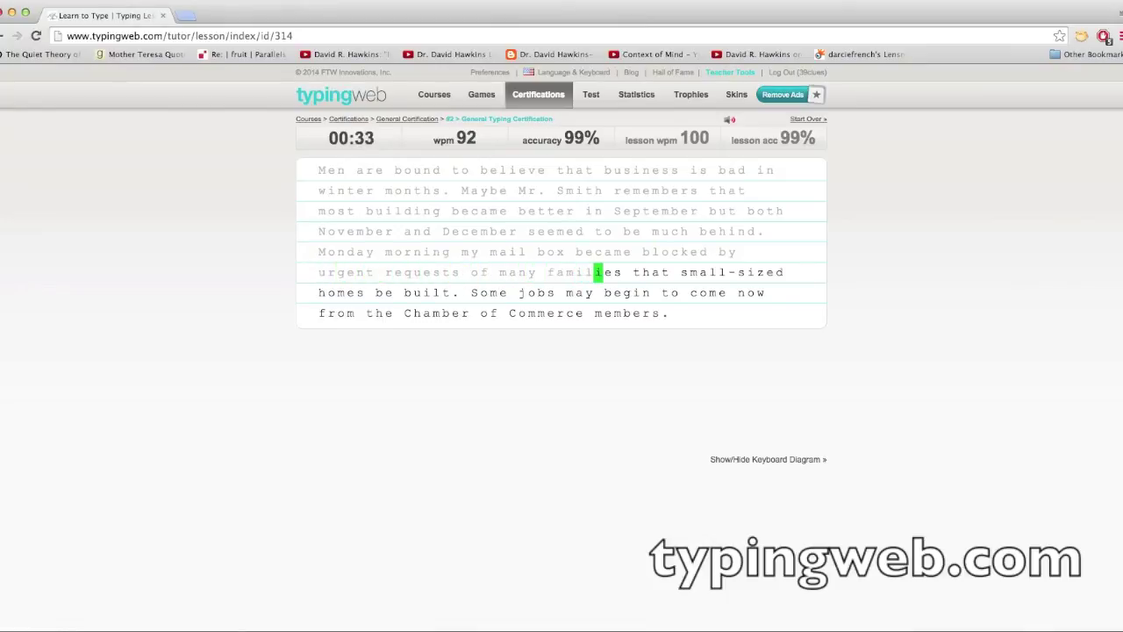
type("ies that small-size")
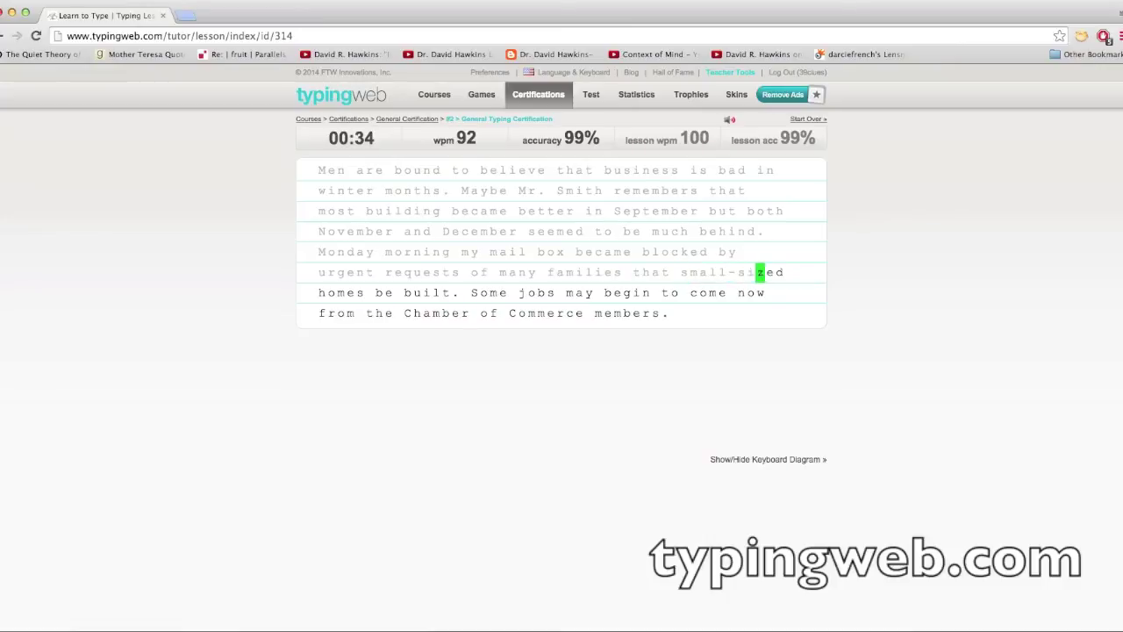
Step: Complete the second certification passage from "homes be built." through "from the Chamber of Commerce members."
type("d homes be built. Some jobs ")
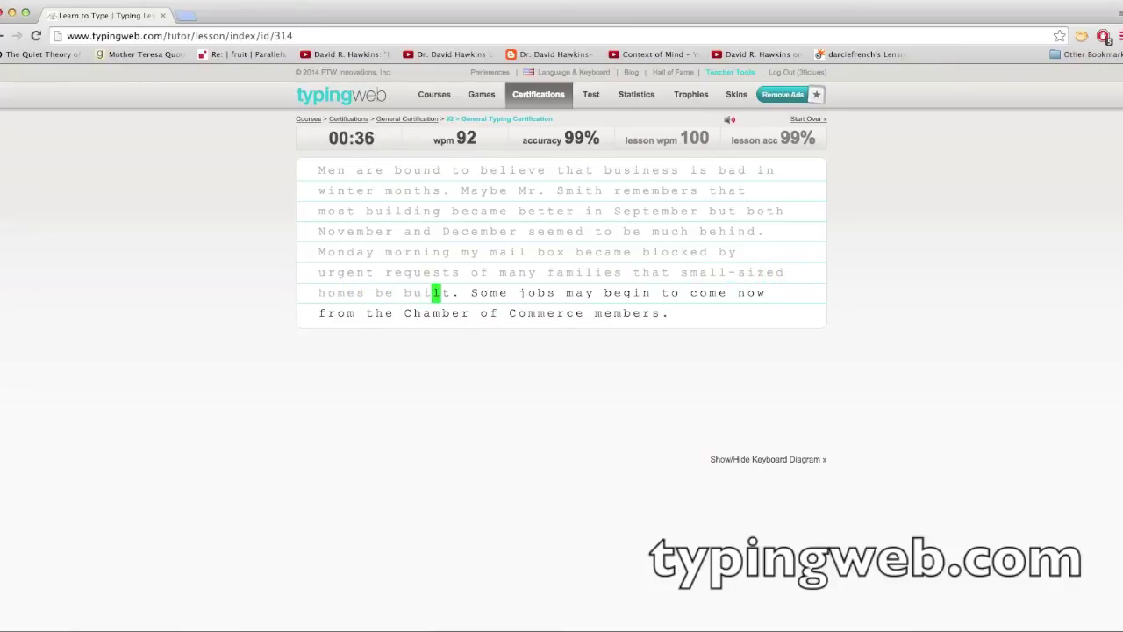
type("may")
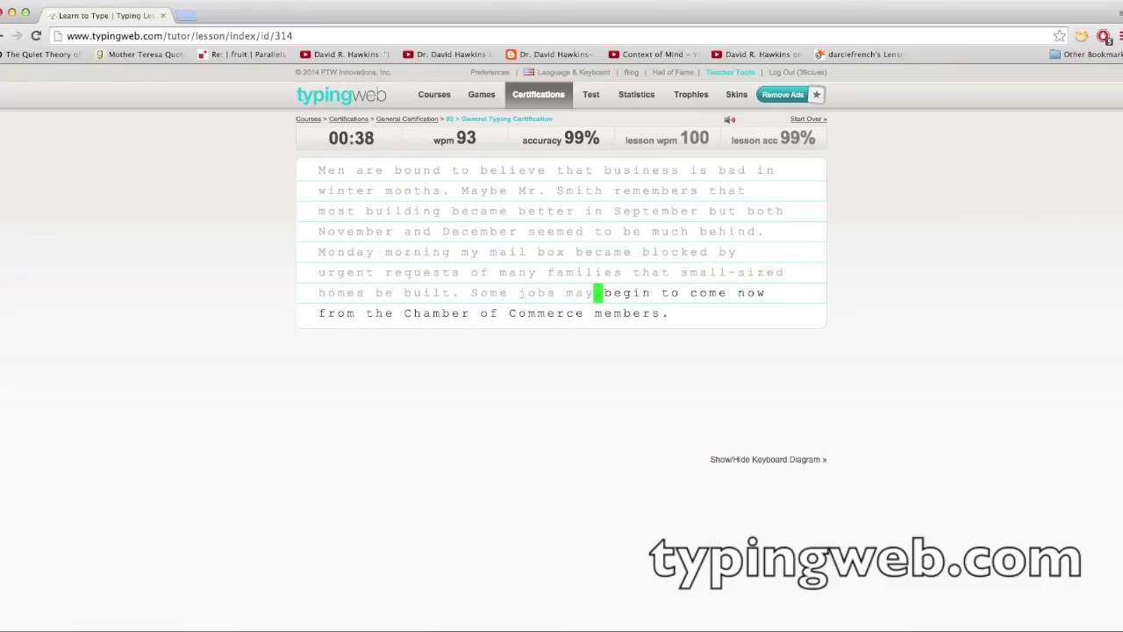
type(" begin to come now ")
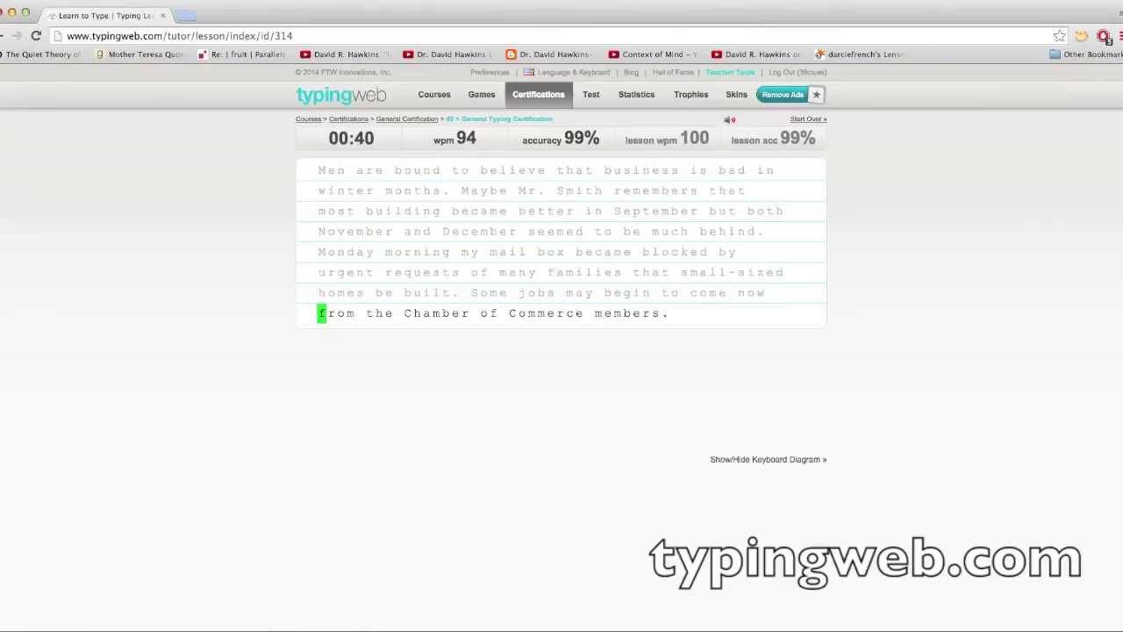
type("from the Chamber o")
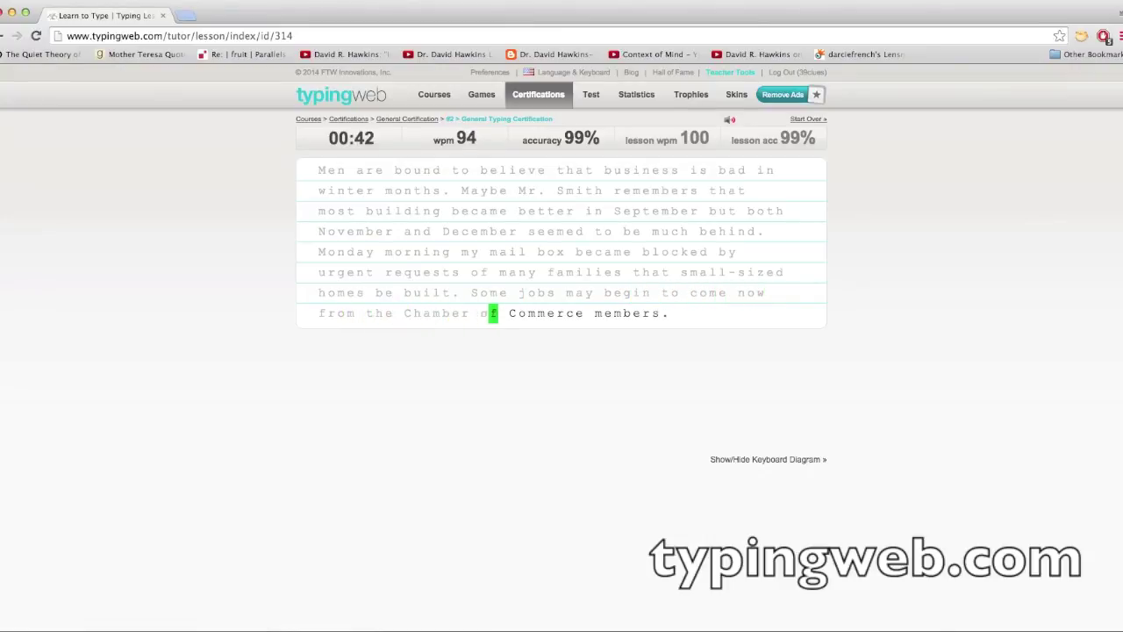
type("f Co")
type("ce members")
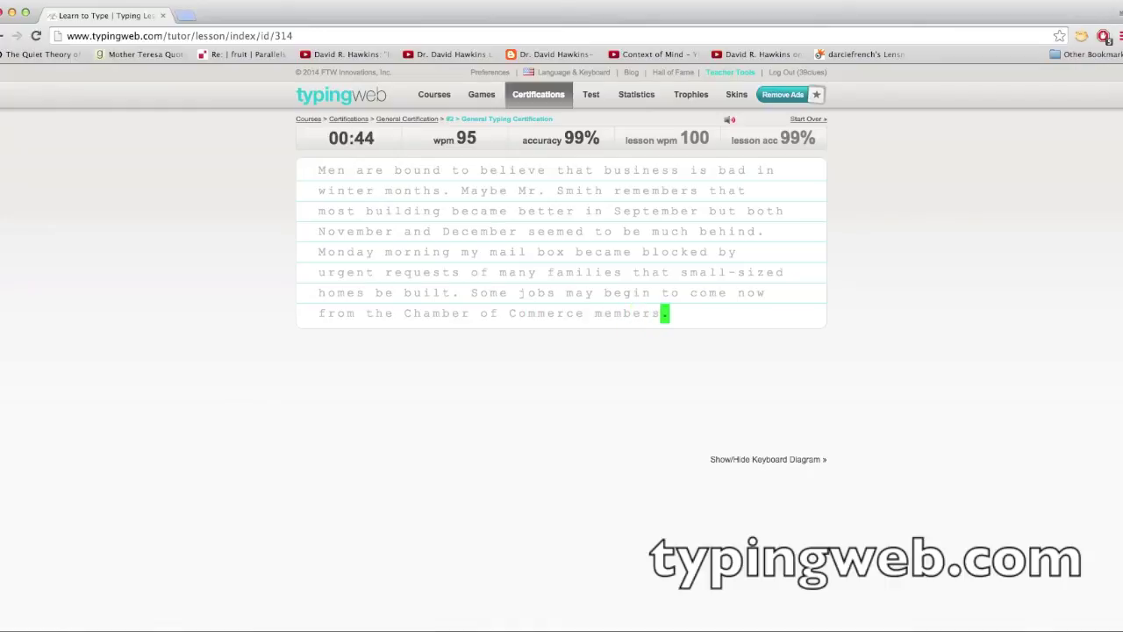
type(".")
Step: Enter the third certification passage's first two lines, from "It is the effort against odds" through "never let down. We feel"
type("It is")
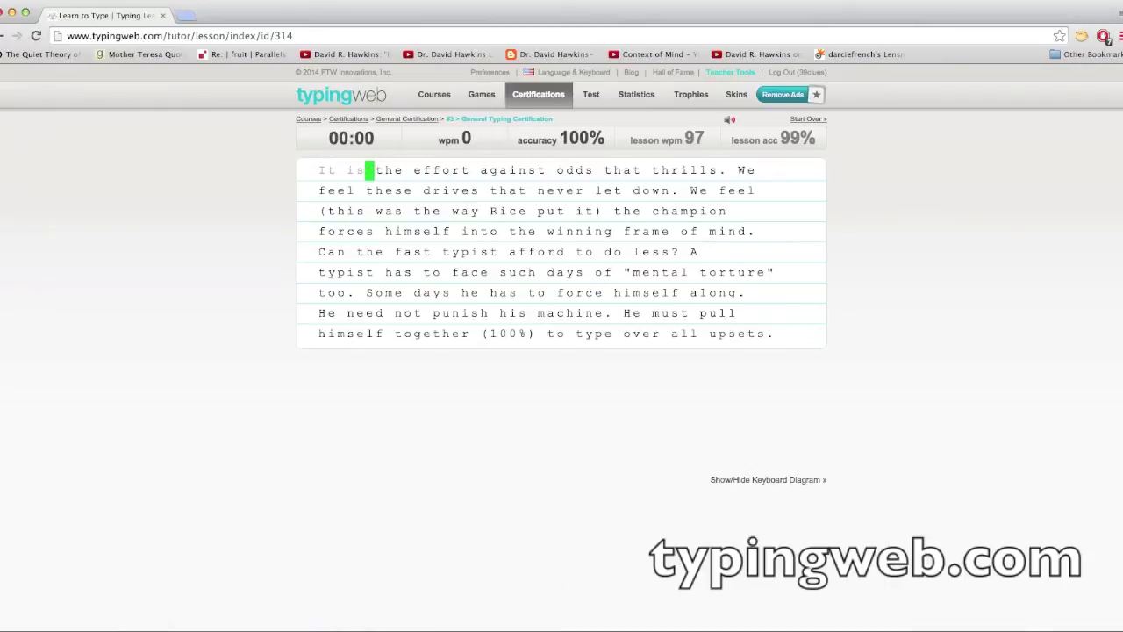
type(" the effort against odds t")
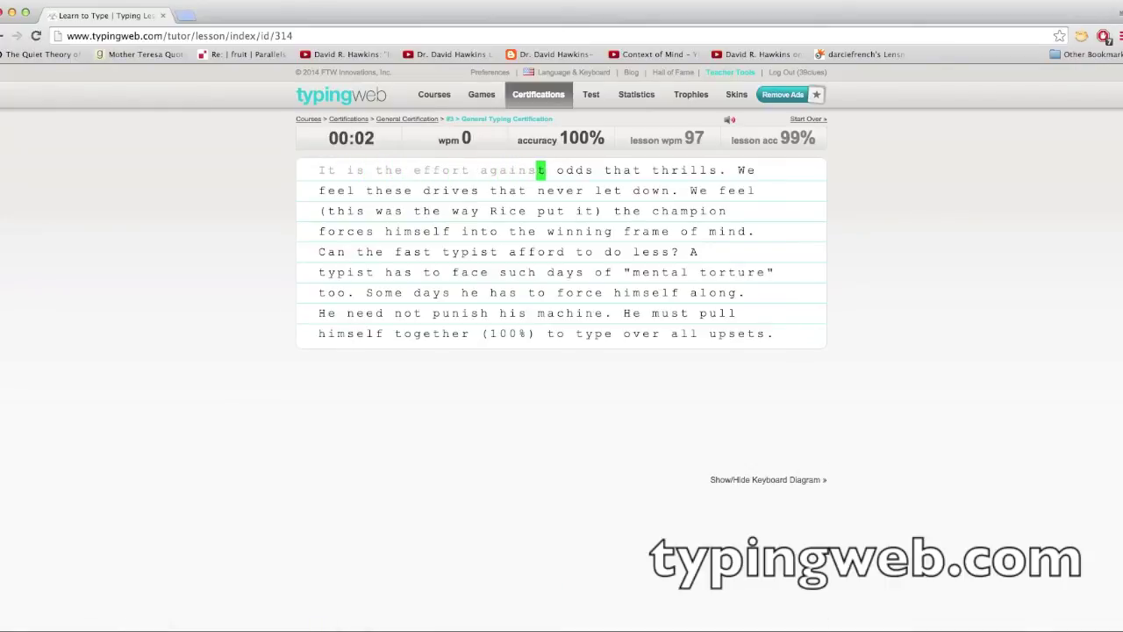
type("hat thrills. We fe")
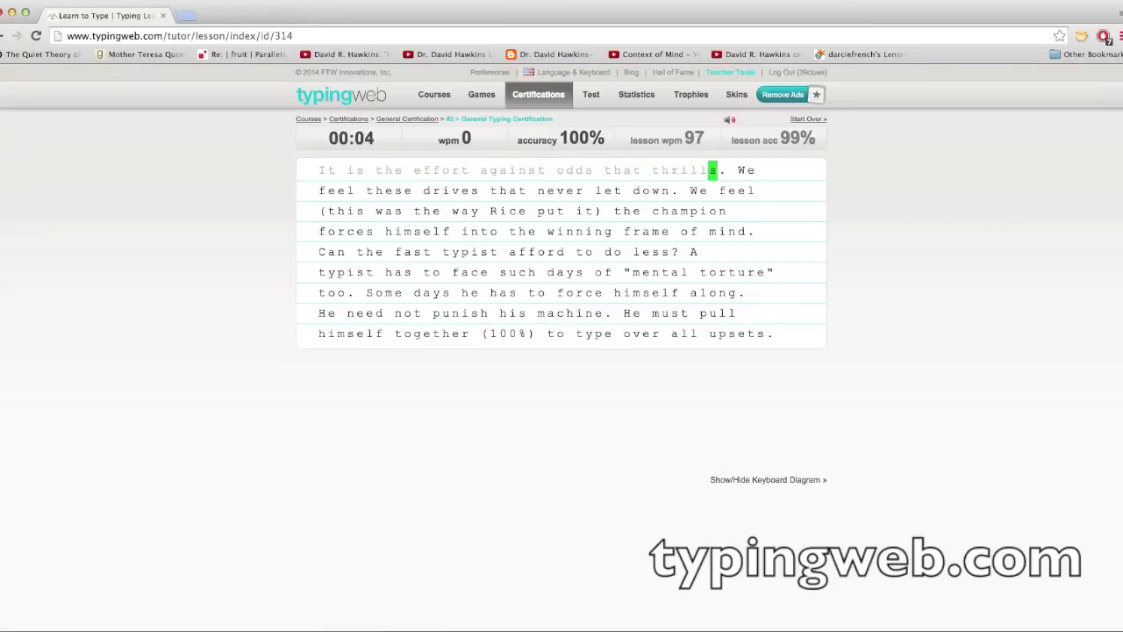
type("el these ")
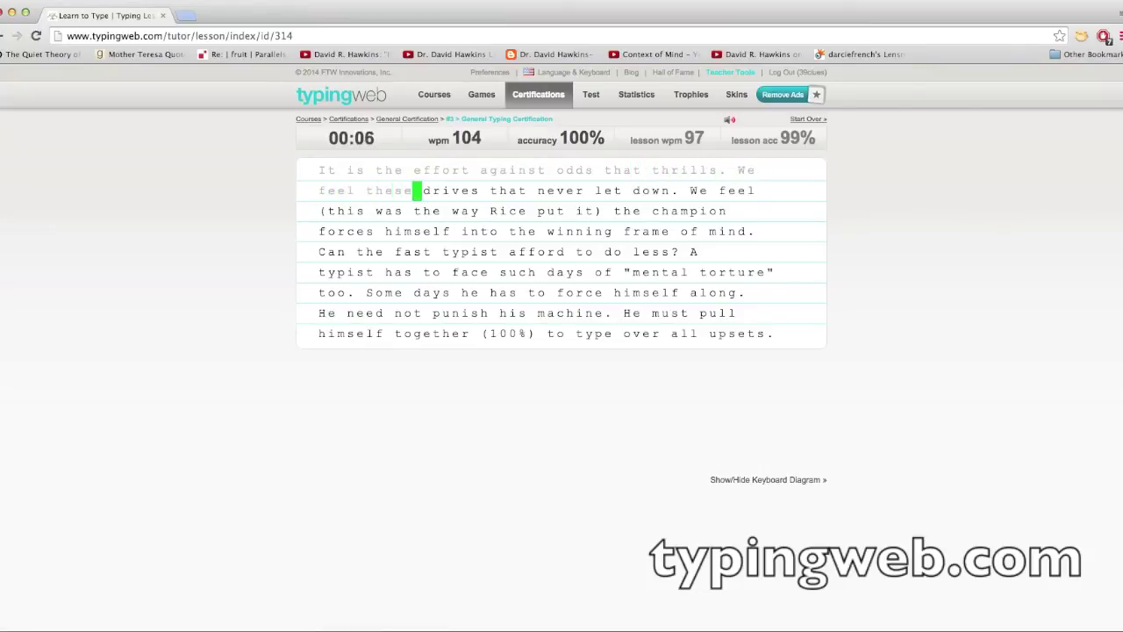
type("drives that never ")
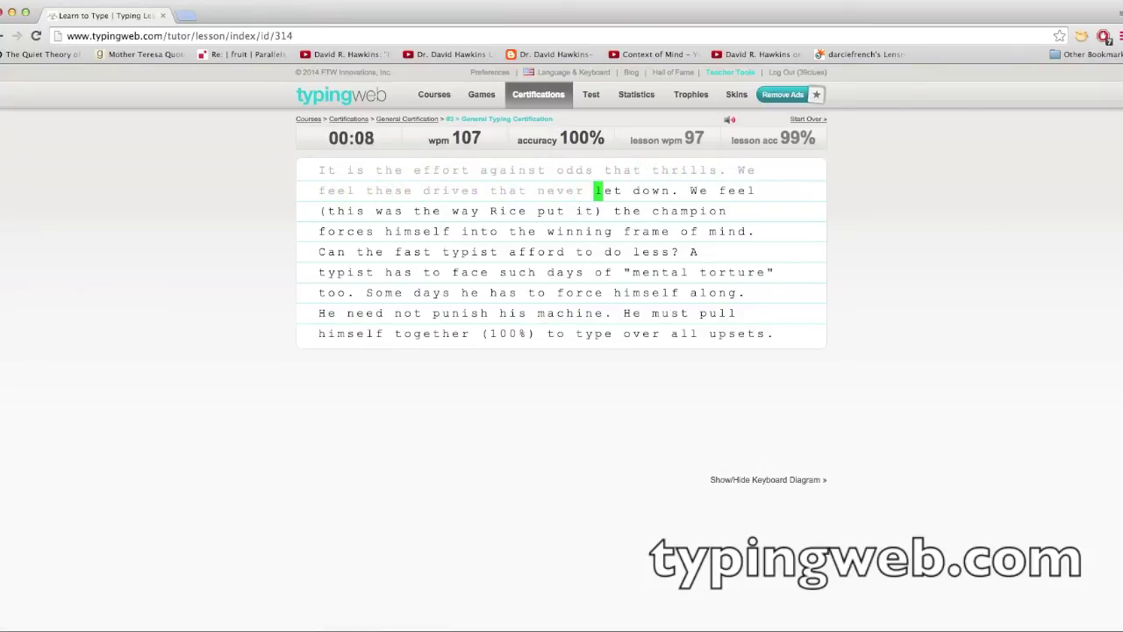
type("let down. We feel")
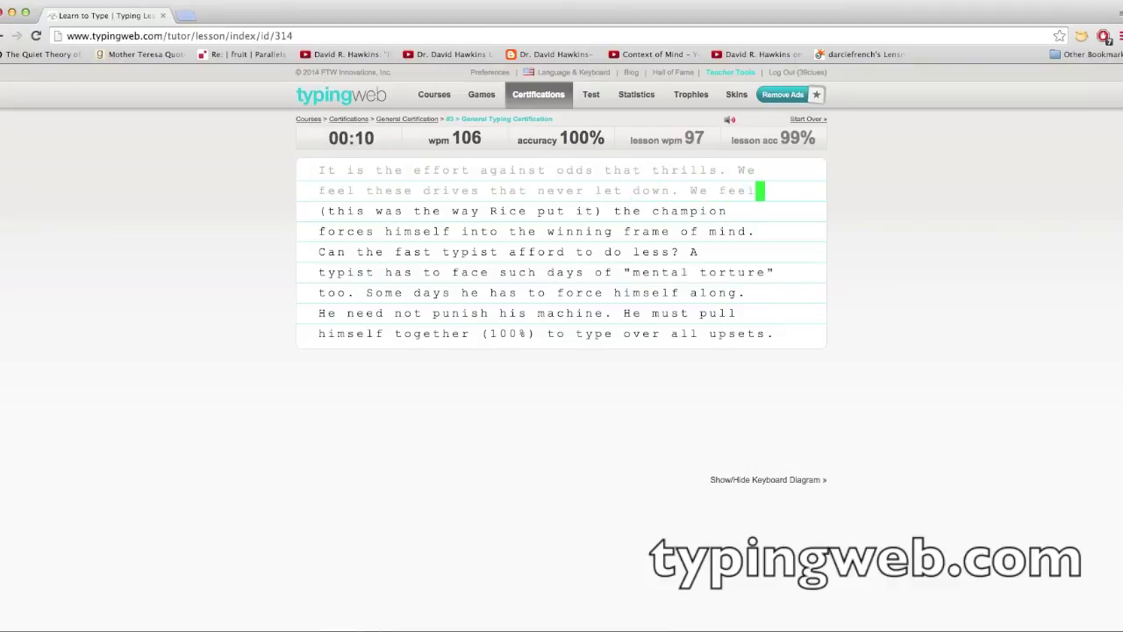
Step: Continue the third passage from "(this was the way" through "forces himself into the winning frame of mind."
type("(this was the way R")
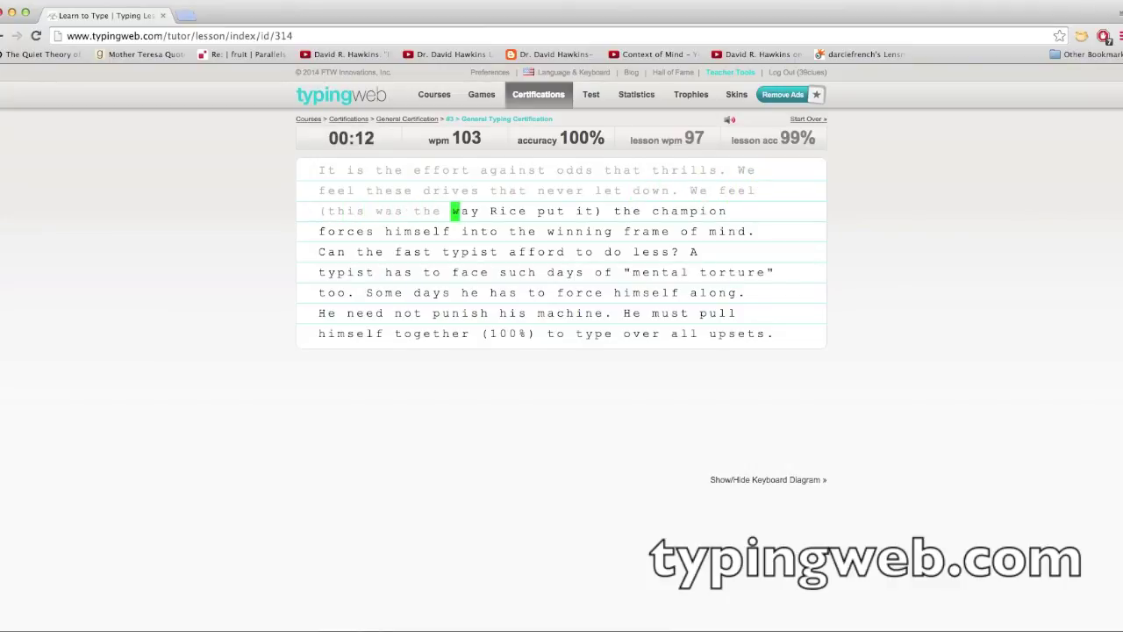
type("ice put it)")
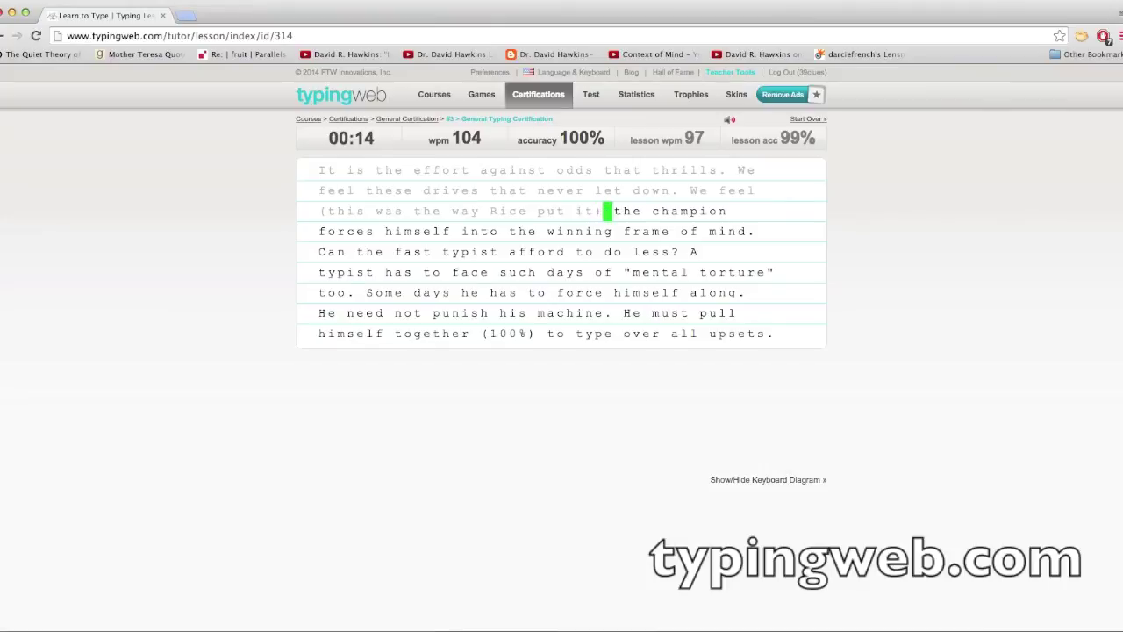
type(" the champion forces himself i")
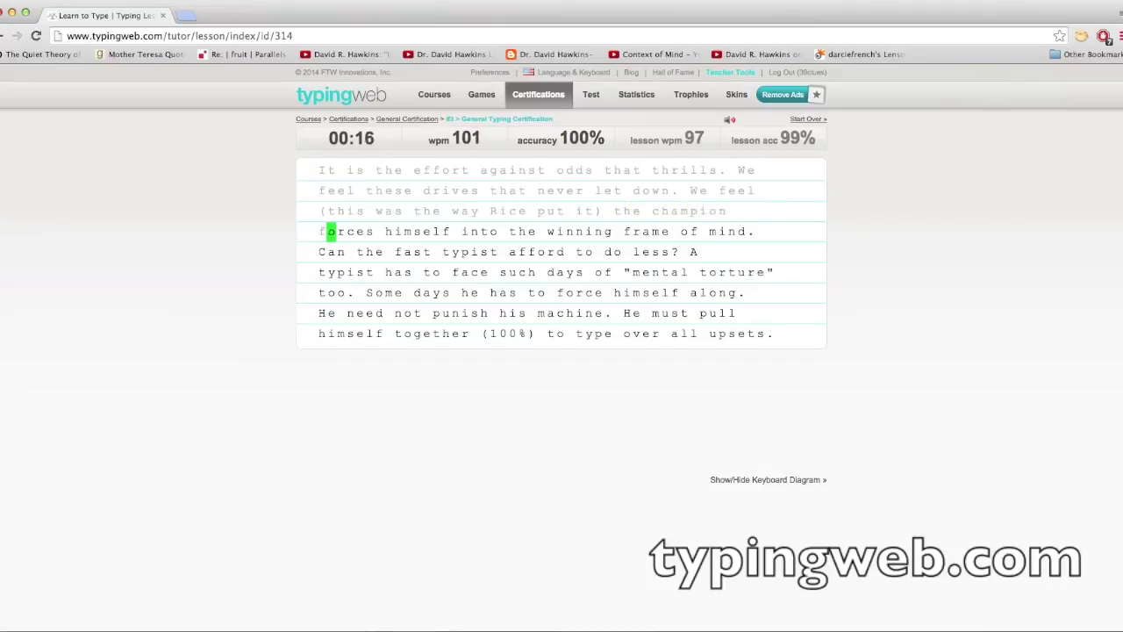
type("nto the")
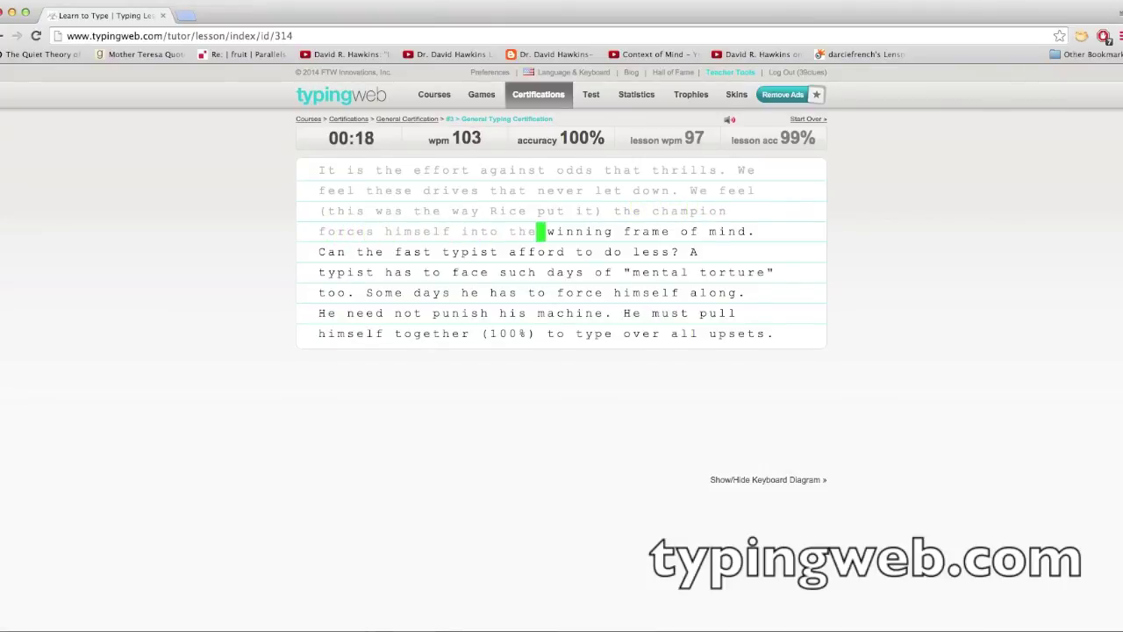
type(" winning frame of m")
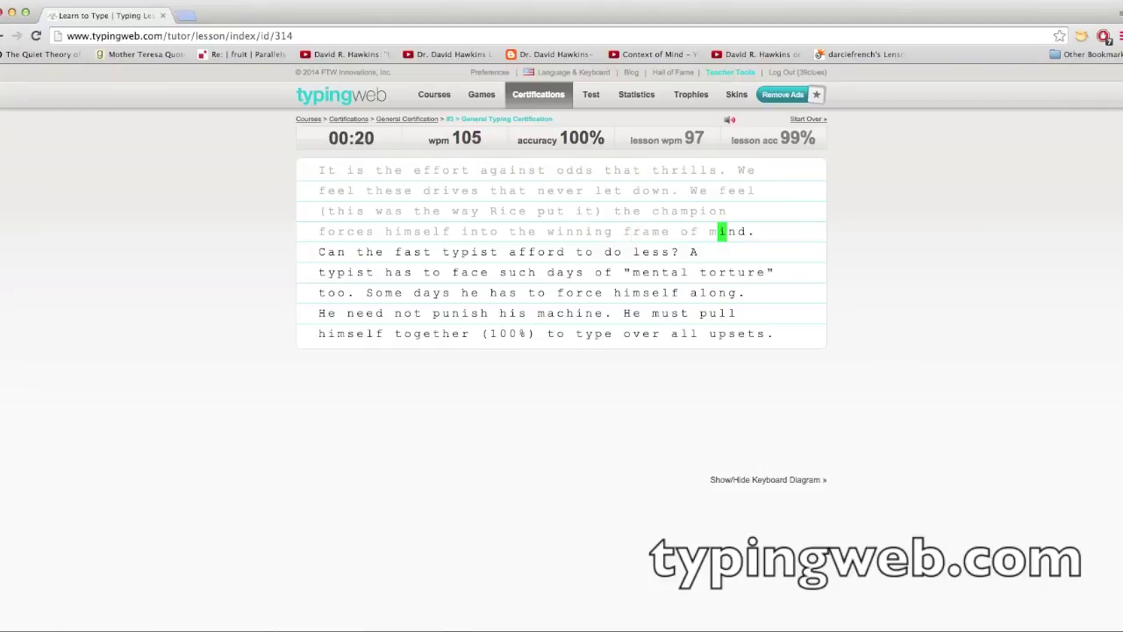
type("ind. Can th")
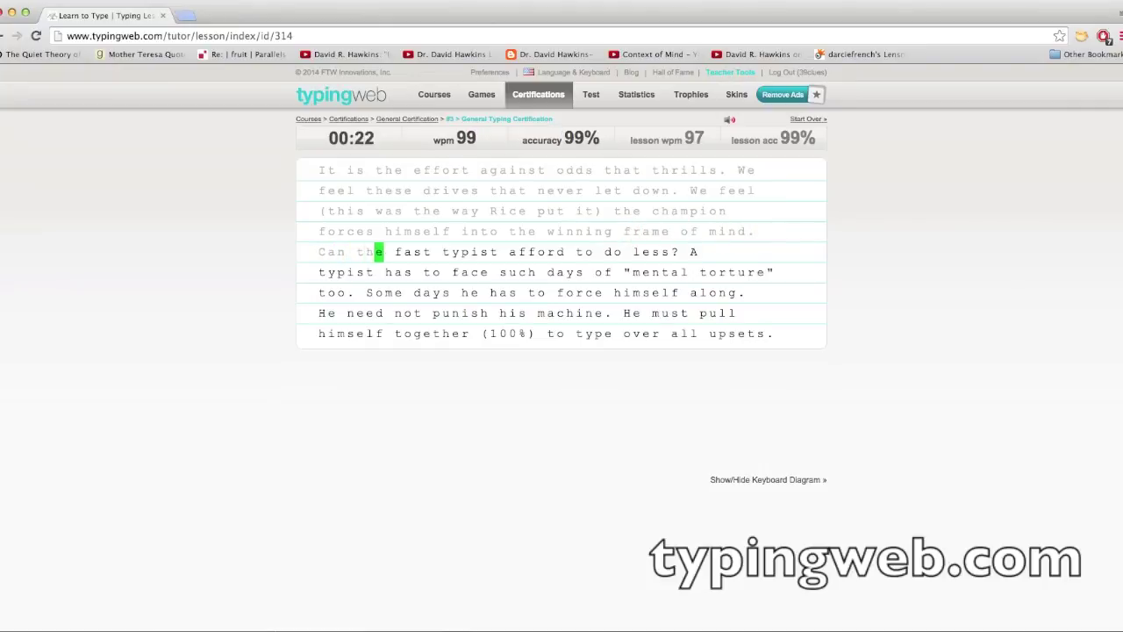
Step: Continue the third passage from "Can the fast typist afford to do less?" through "Some days he has to force himself"
type("e fast typist afford to do less?")
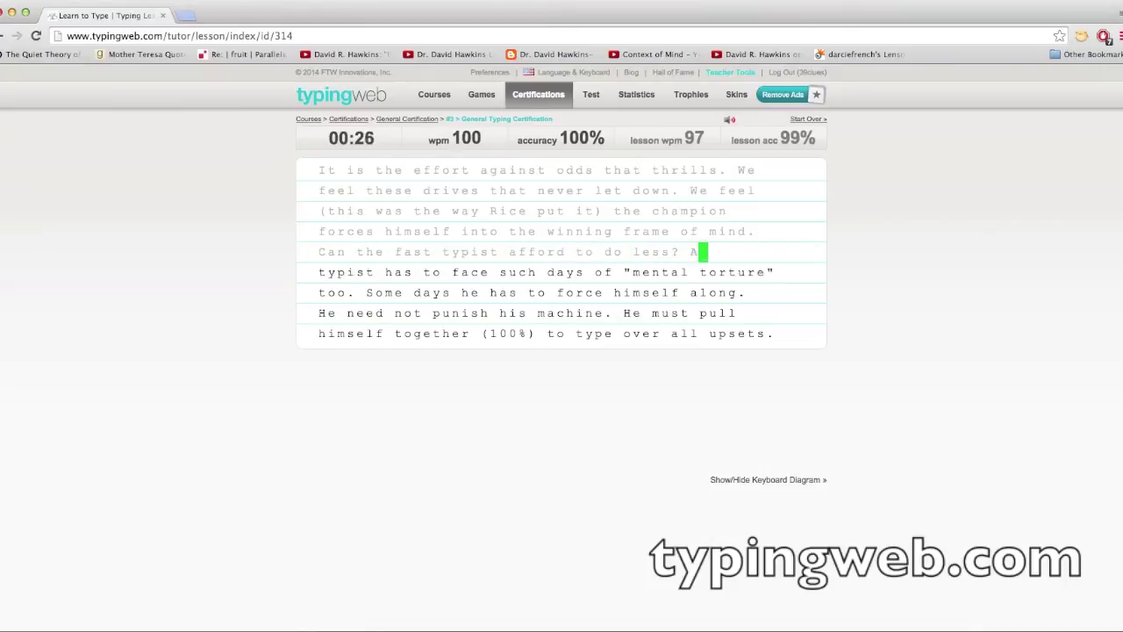
type("ypist has to f")
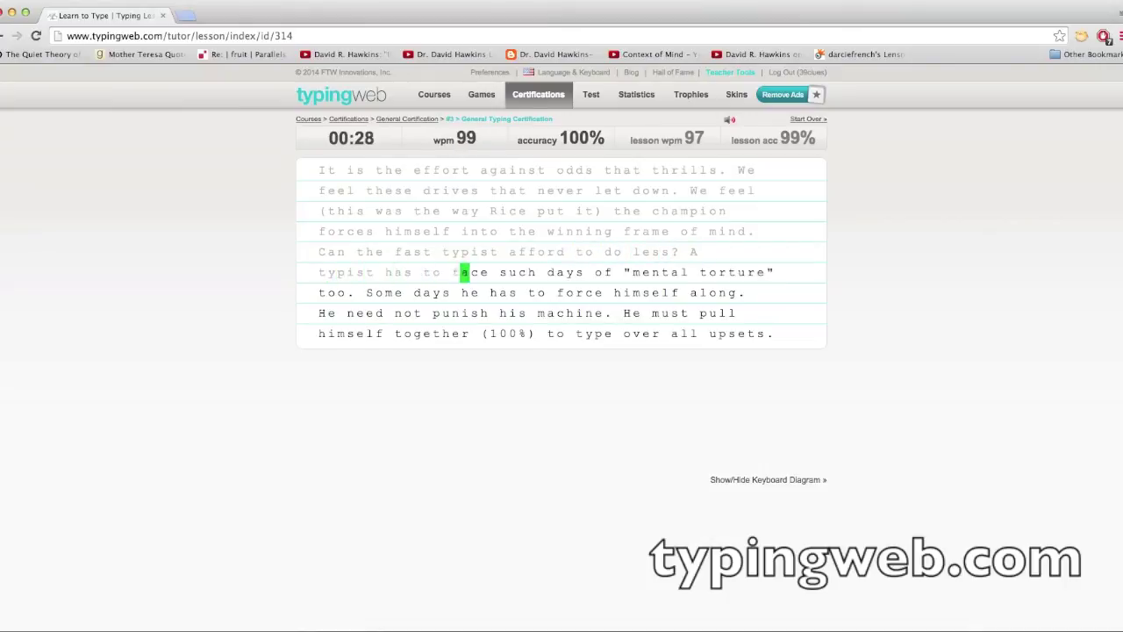
type("ace such days of ")
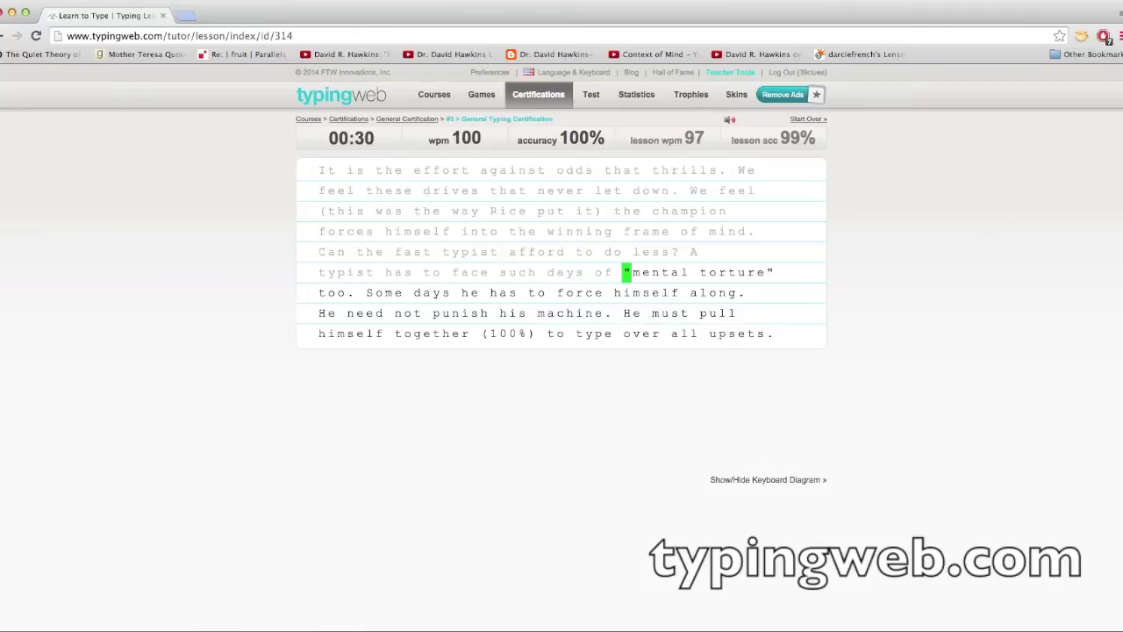
type("\"mental tortu")
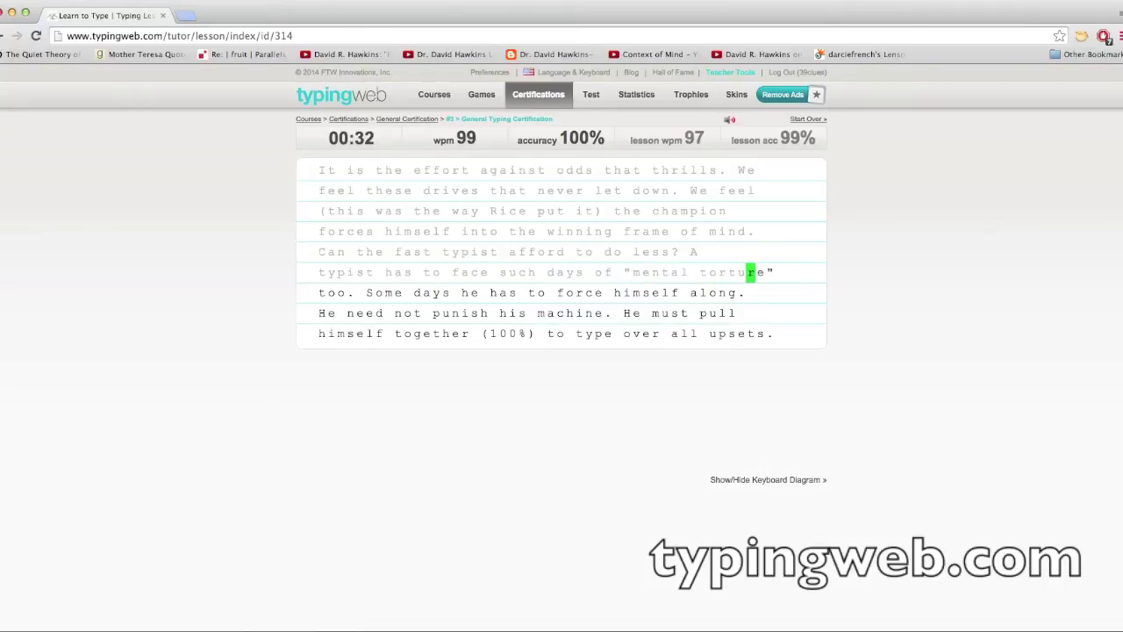
type("ome days he ha")
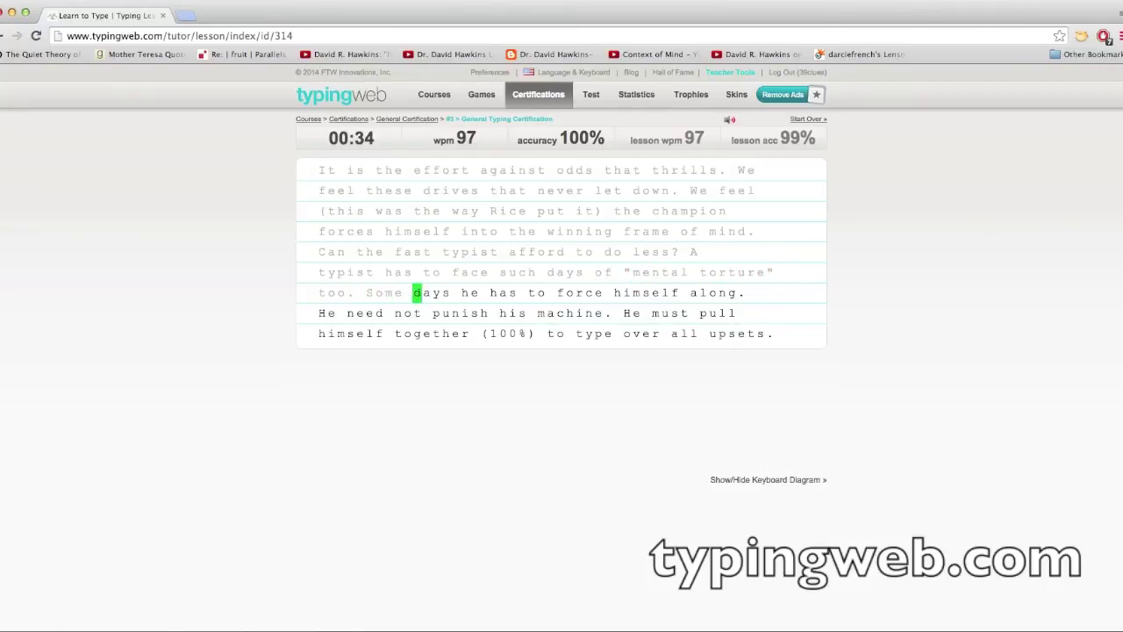
type(" force himse")
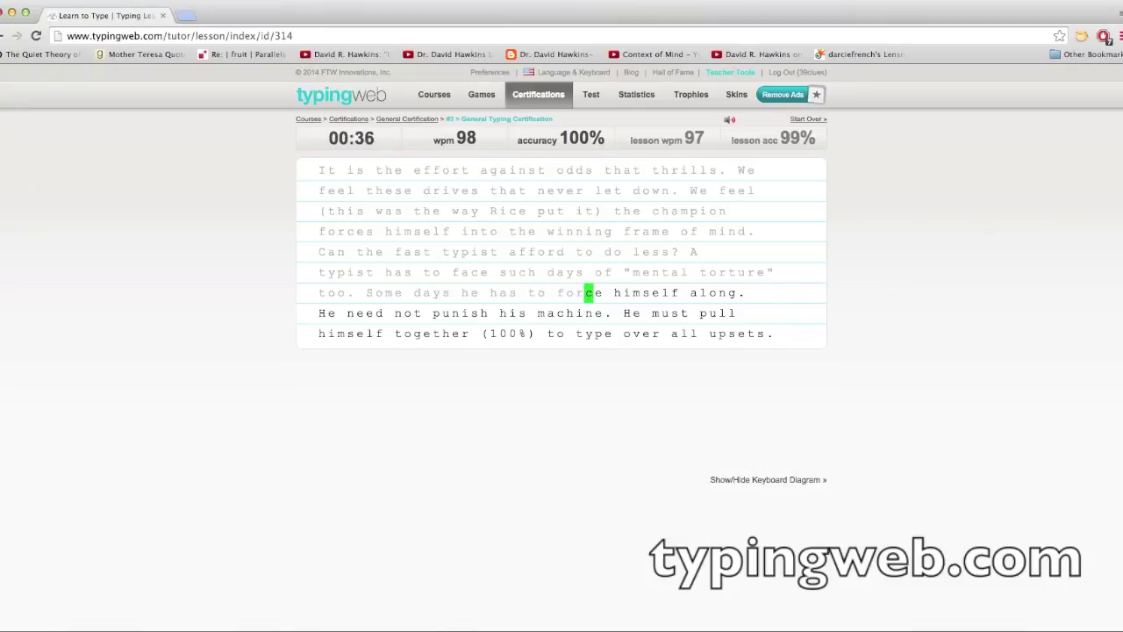
Step: Complete the third certification passage from "himself along. He need not punish his machine." through "(100%) to type over all upsets."
type("ong. He need not p")
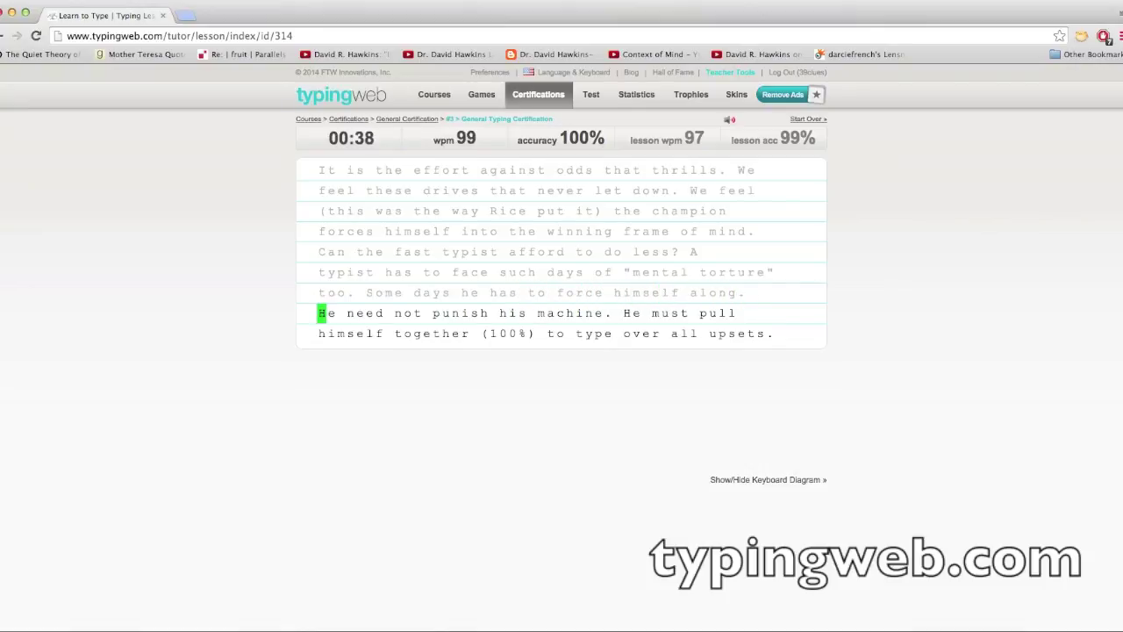
type("unish")
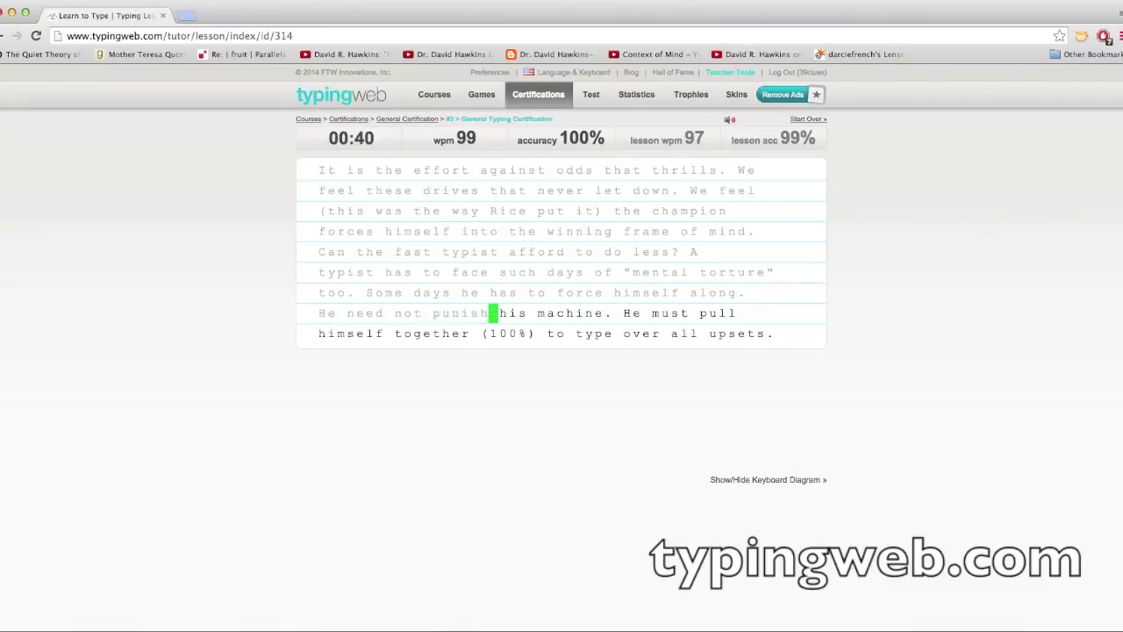
type(" his machine. He mu")
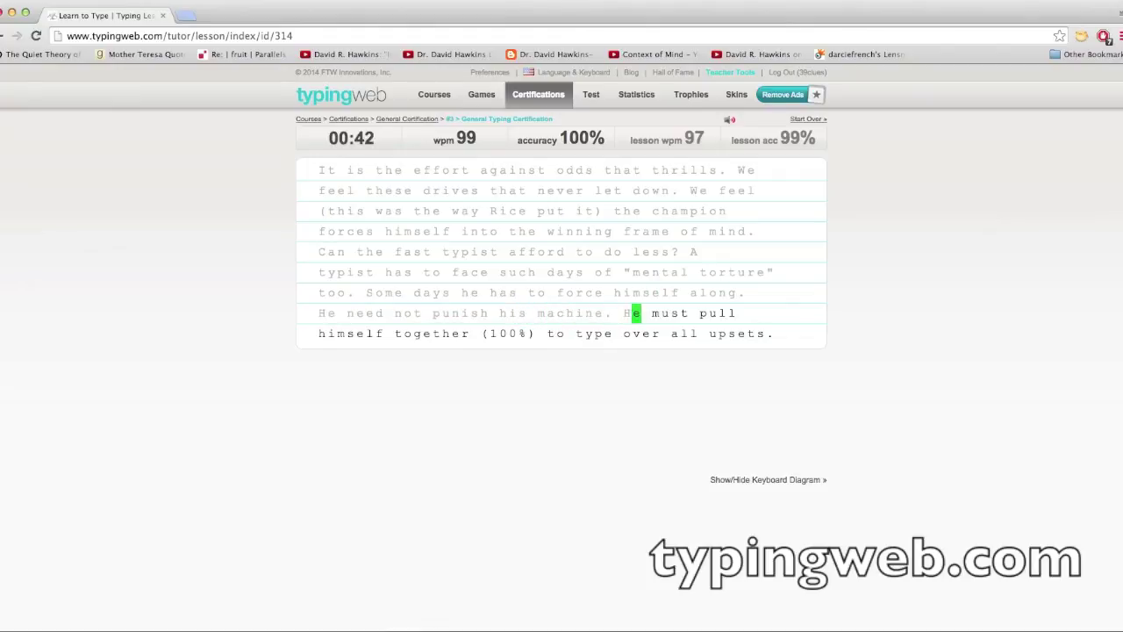
type("st pu")
type("himself together ")
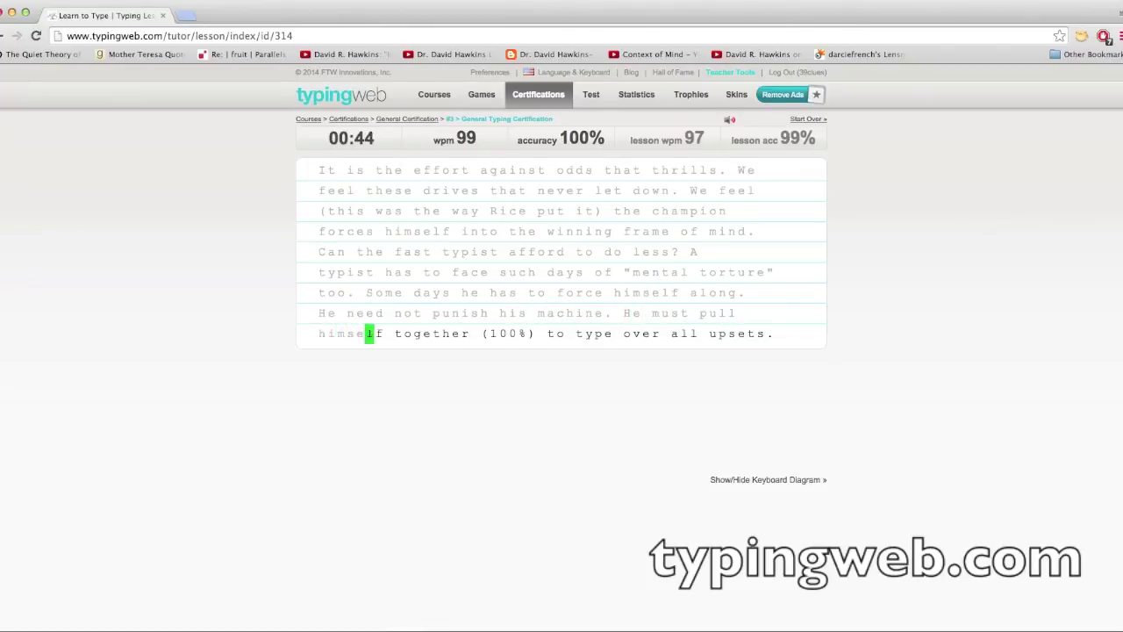
type("(100%")
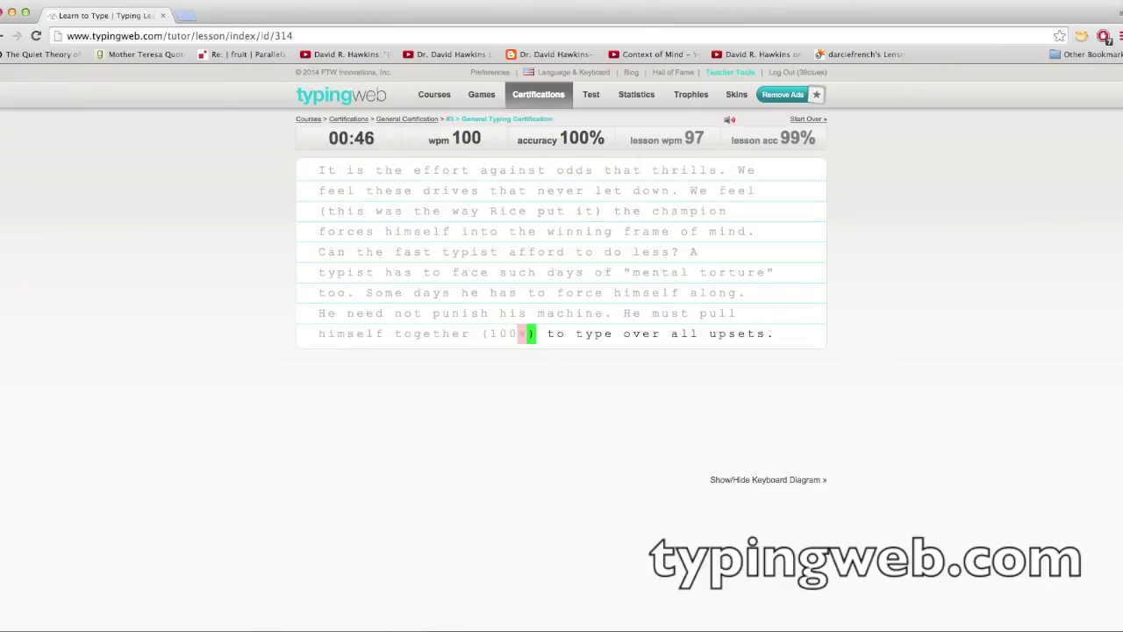
type("%) to typ")
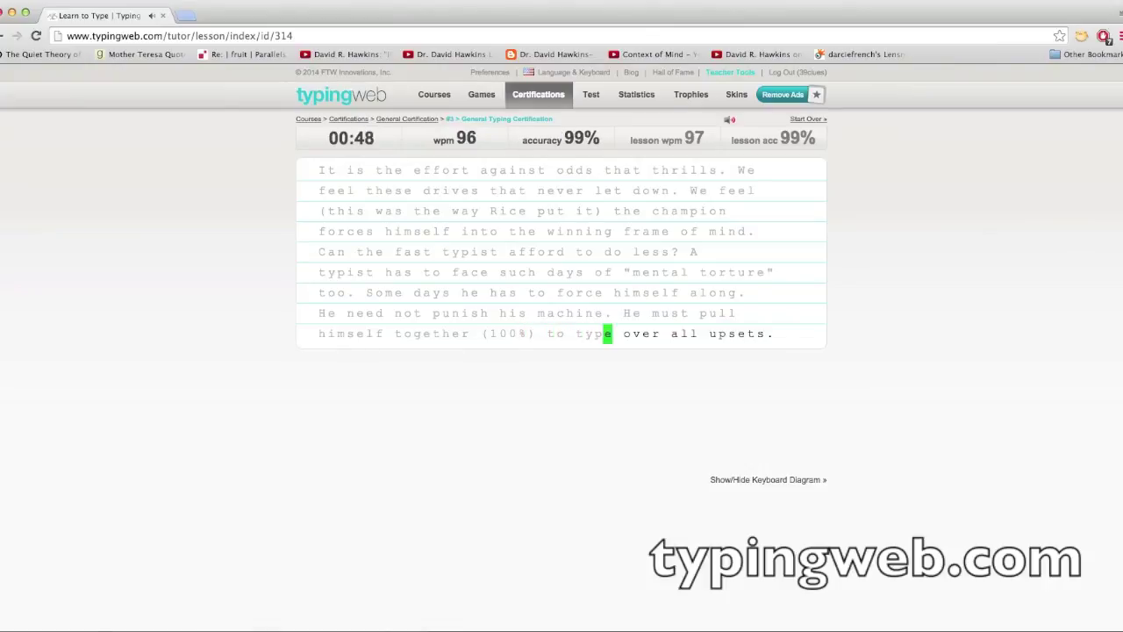
type(" al")
type("sets.")
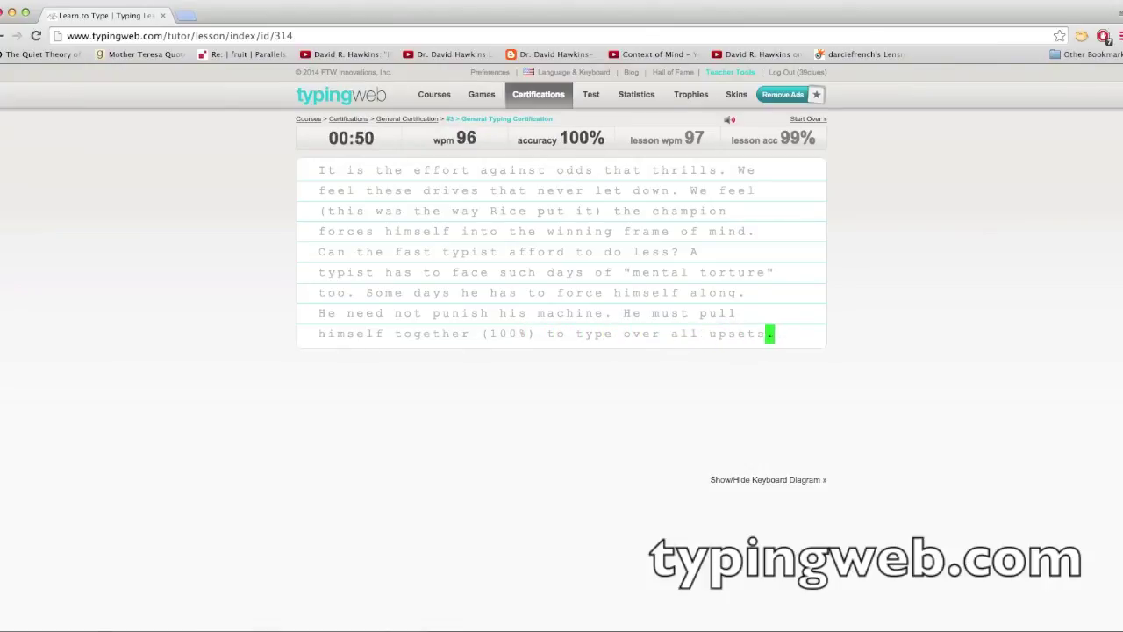
Step: Enter the fourth certification passage's opening, from "I open most of my mail and meet the news." into the second line's "is a mere name"
type("I o")
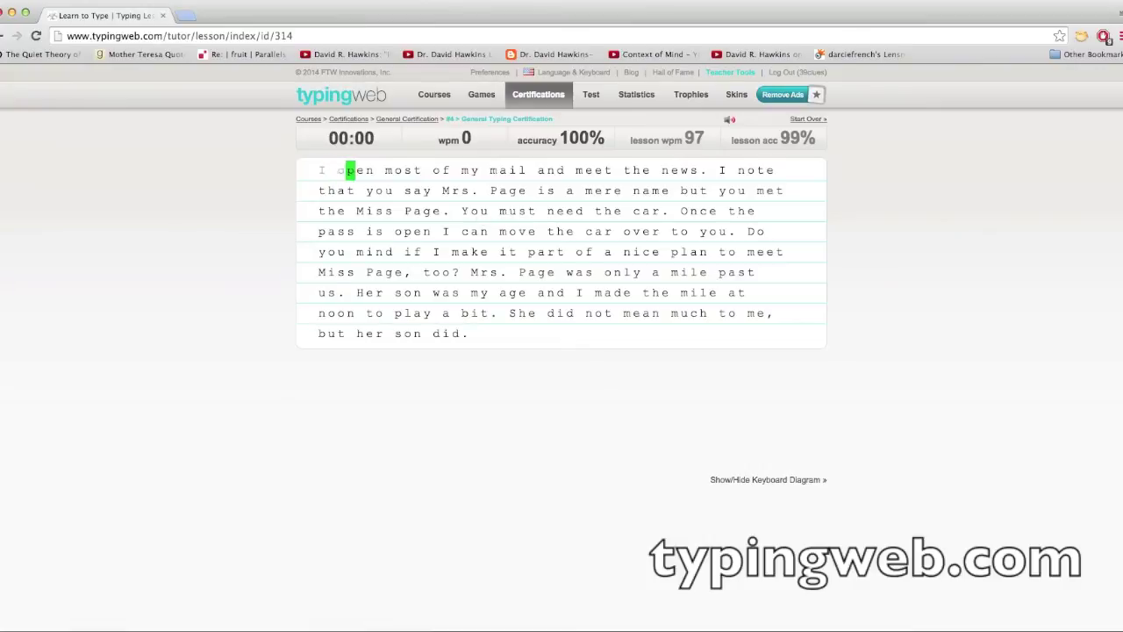
type("pen most of my mail ")
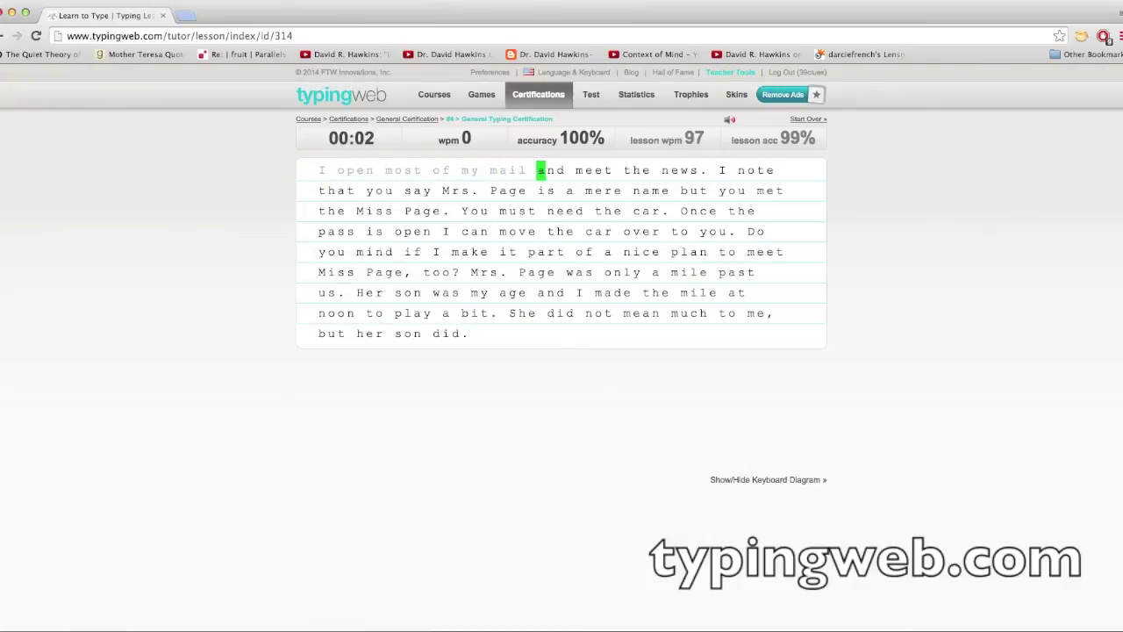
type("and meet the news.")
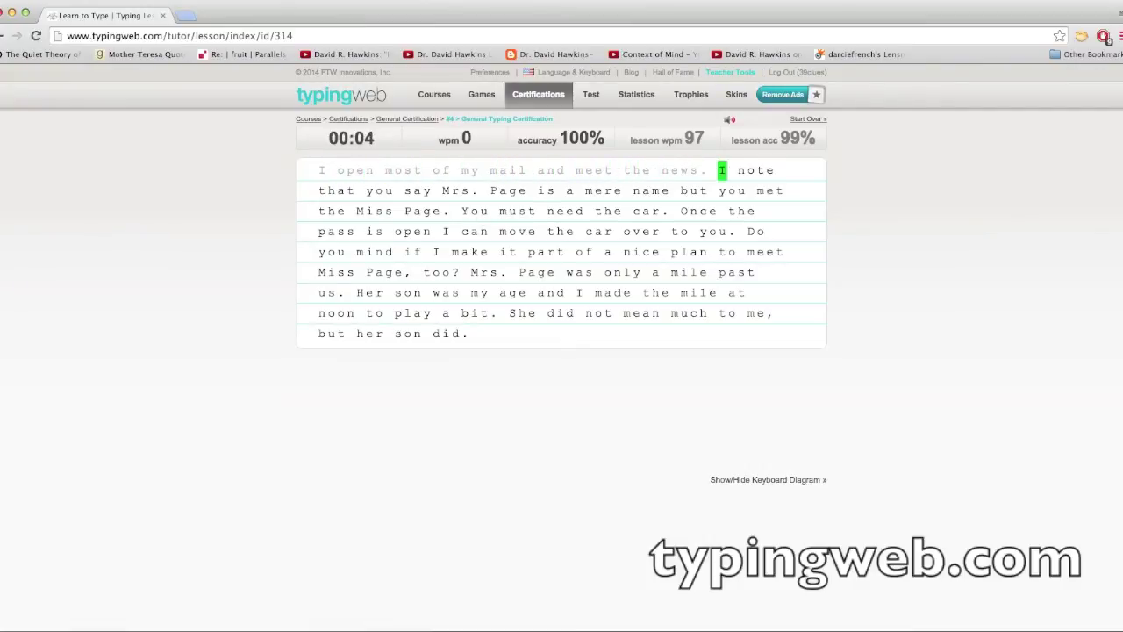
type("ou sa")
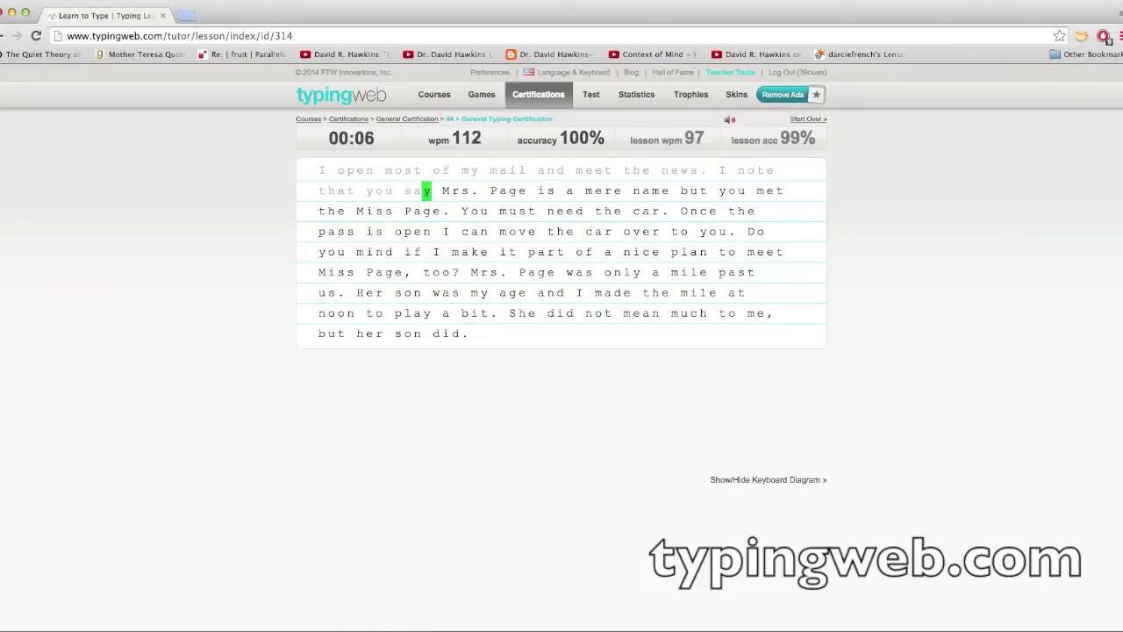
type("y Mrs. P")
type("s a ")
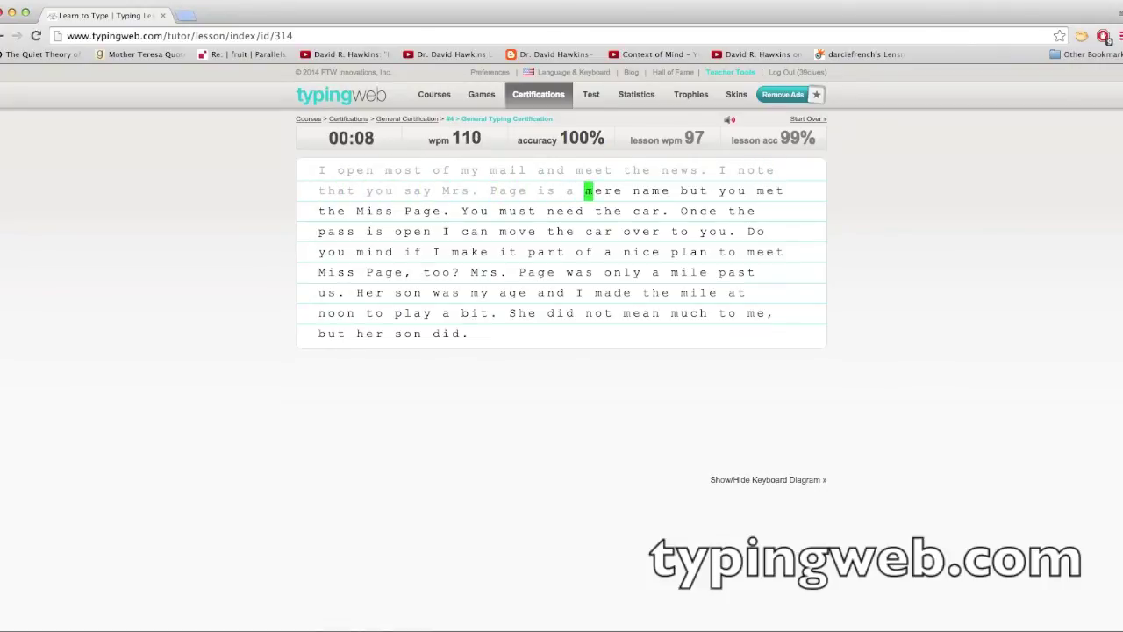
type("a")
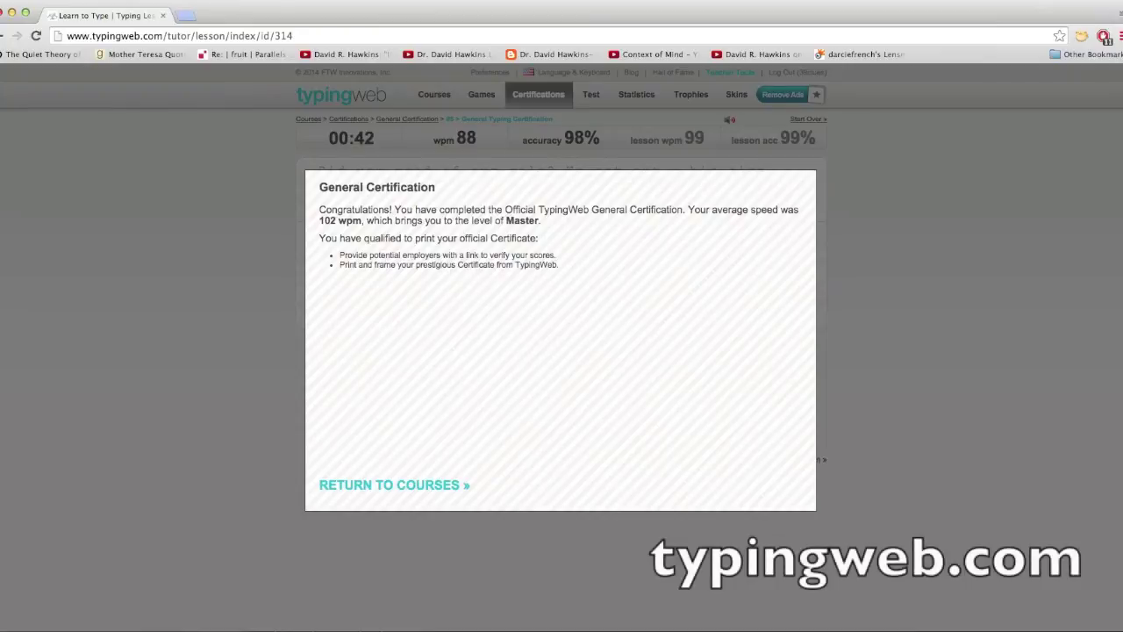